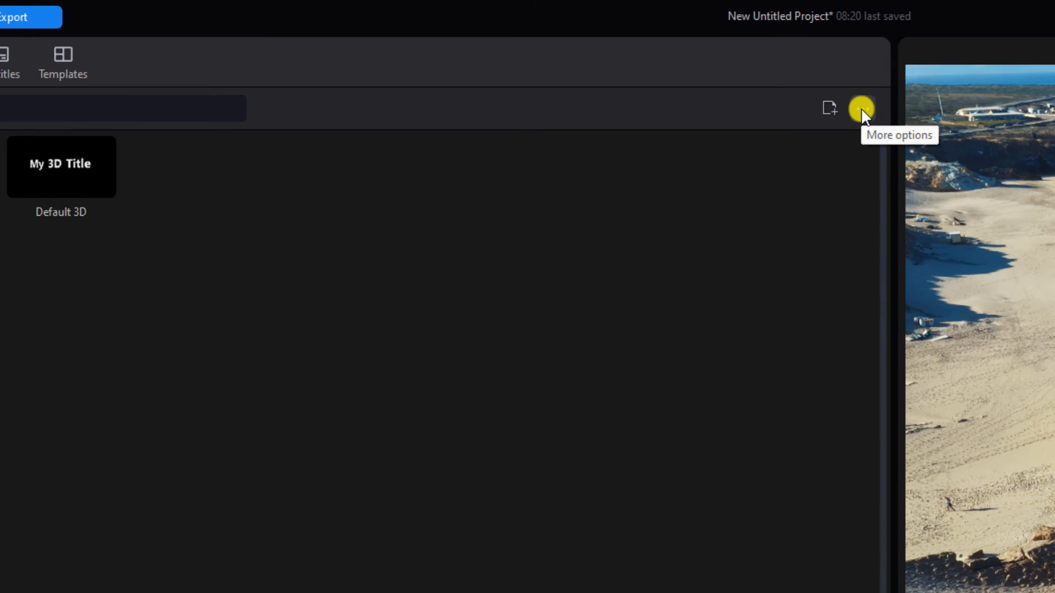
# Step: Examine the title library's additional options, including template import and icon sizes, and the choices for creating a new title
pyautogui.click(1035, 89)
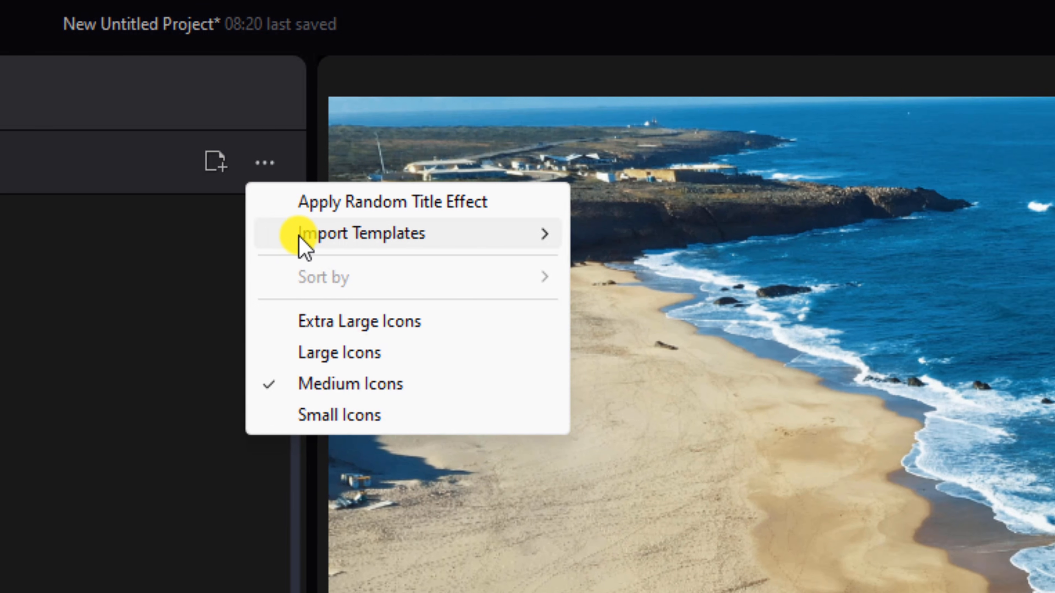
pyautogui.moveTo(427, 240)
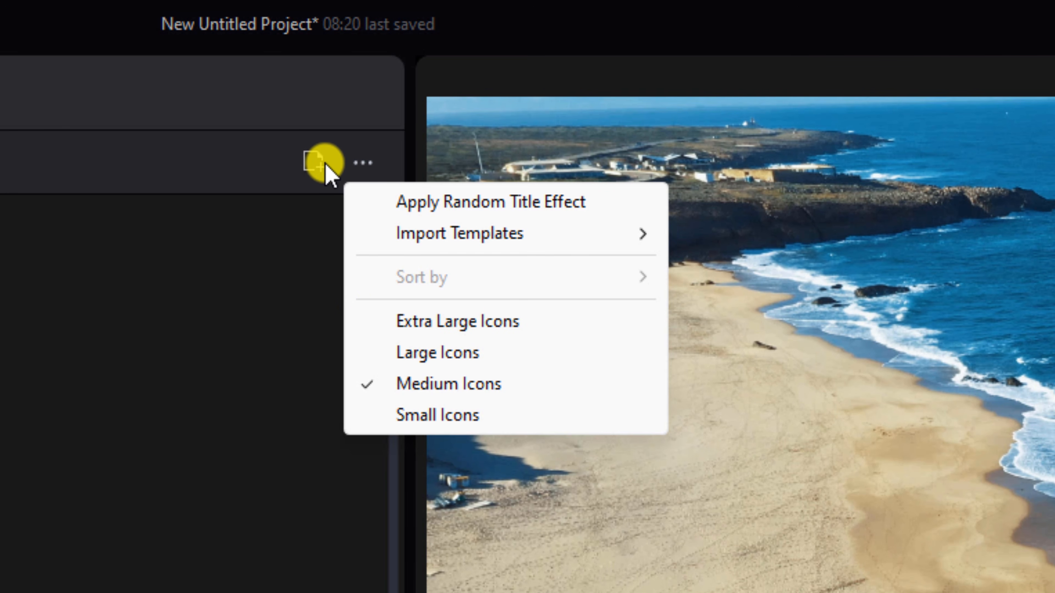
pyautogui.click(309, 164)
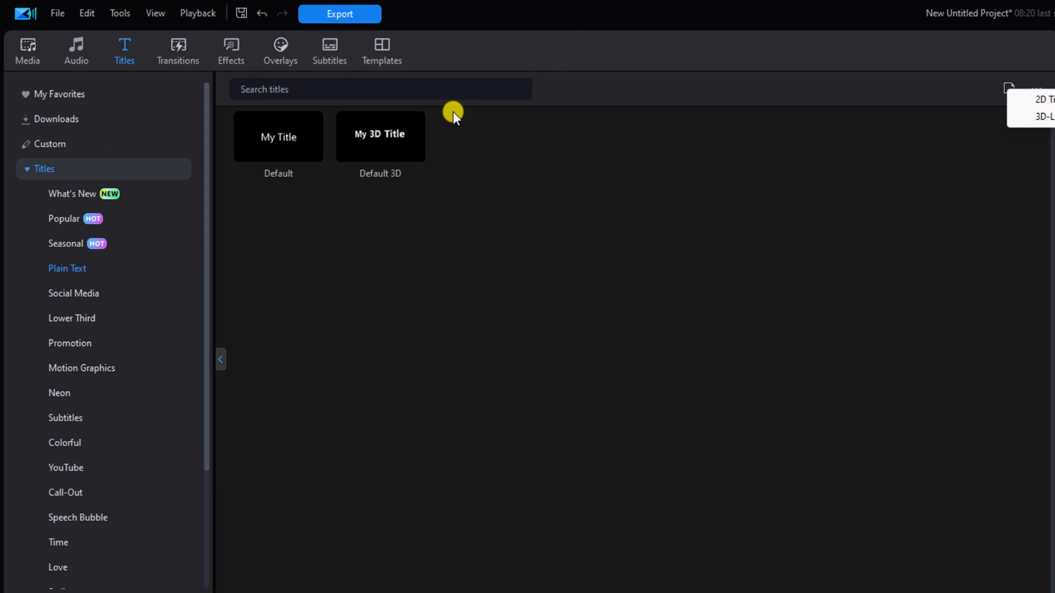
# Step: Search the title library for "Travel" and clear the search
pyautogui.click(423, 95)
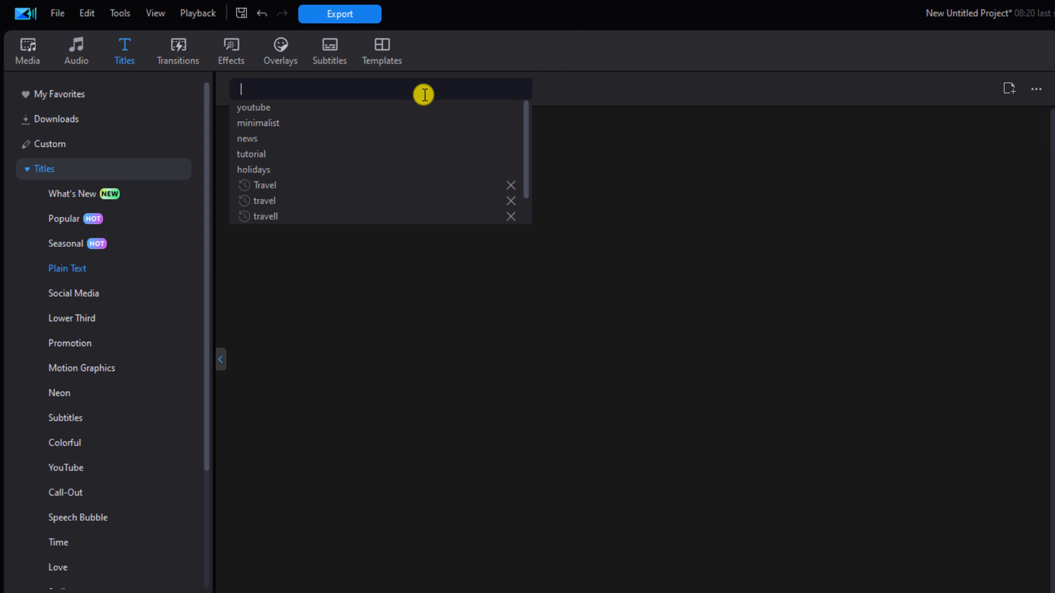
pyautogui.write('Travel')
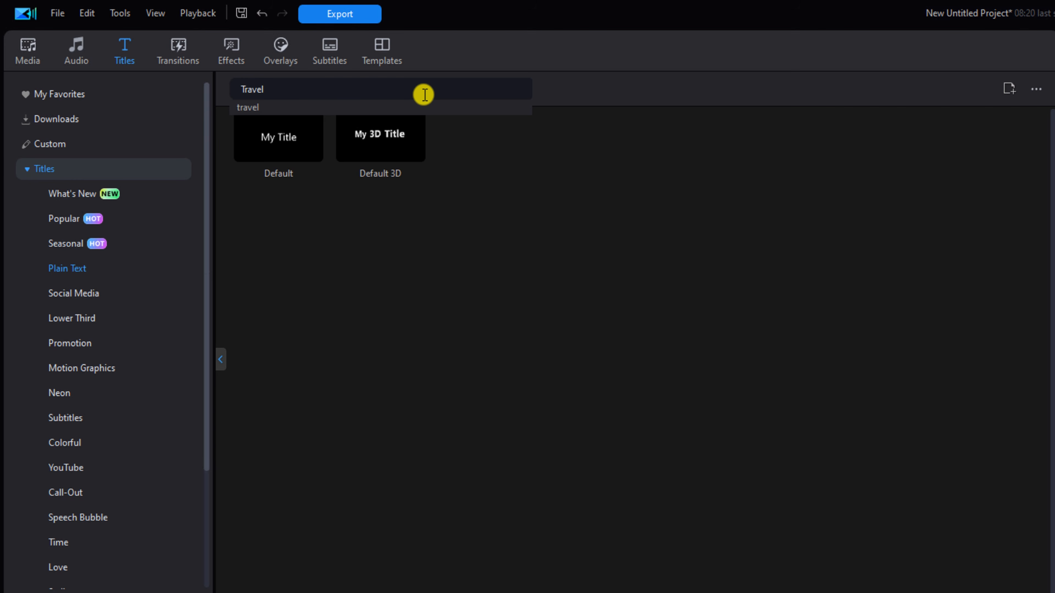
pyautogui.press('Return')
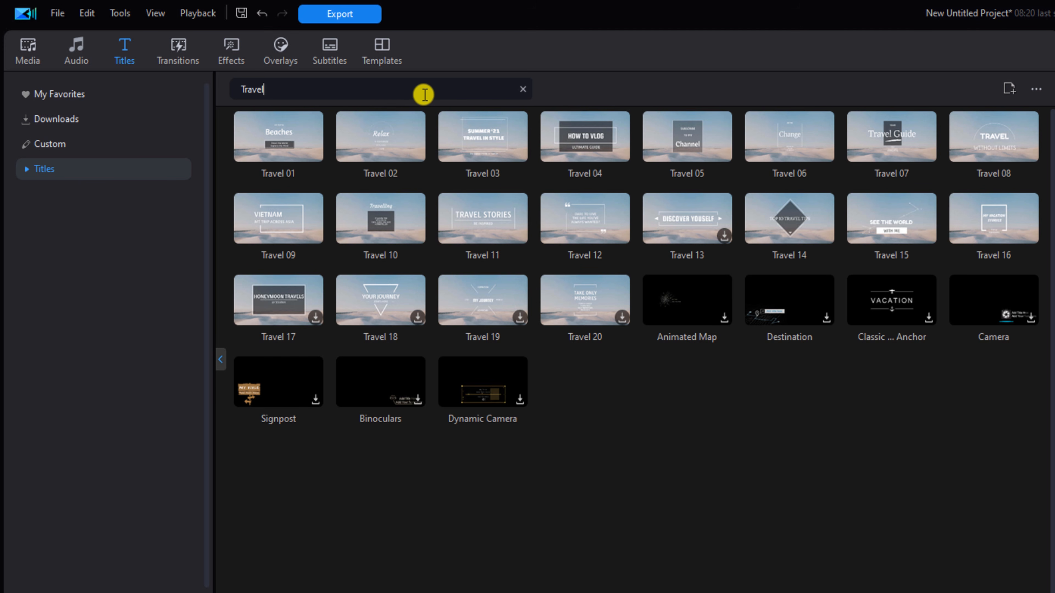
pyautogui.click(525, 87)
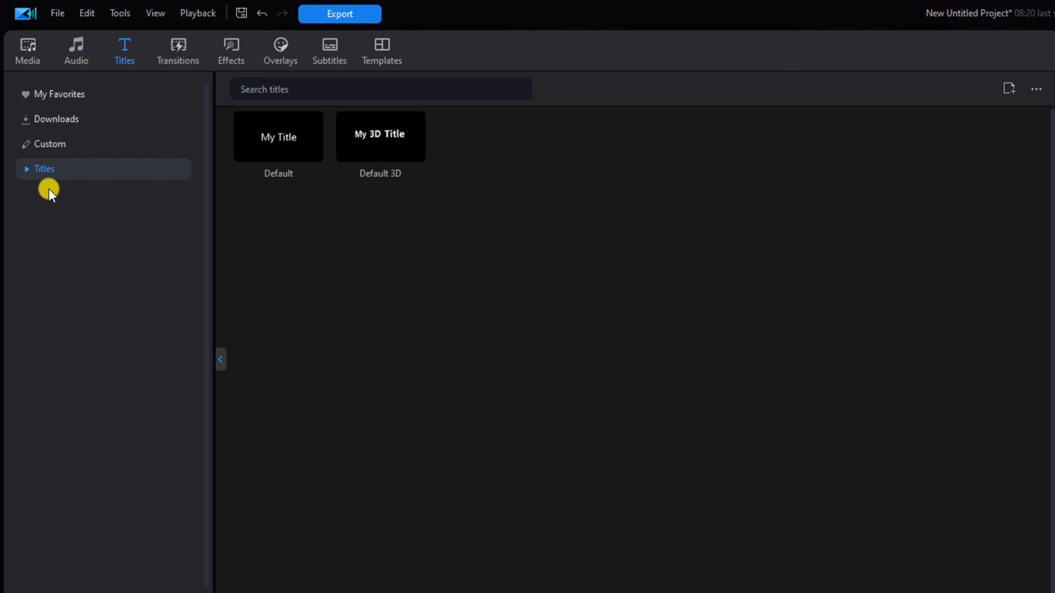
# Step: Browse the favorite and downloaded titles, and view the available actions for the downloaded Christmas title
pyautogui.click(28, 171)
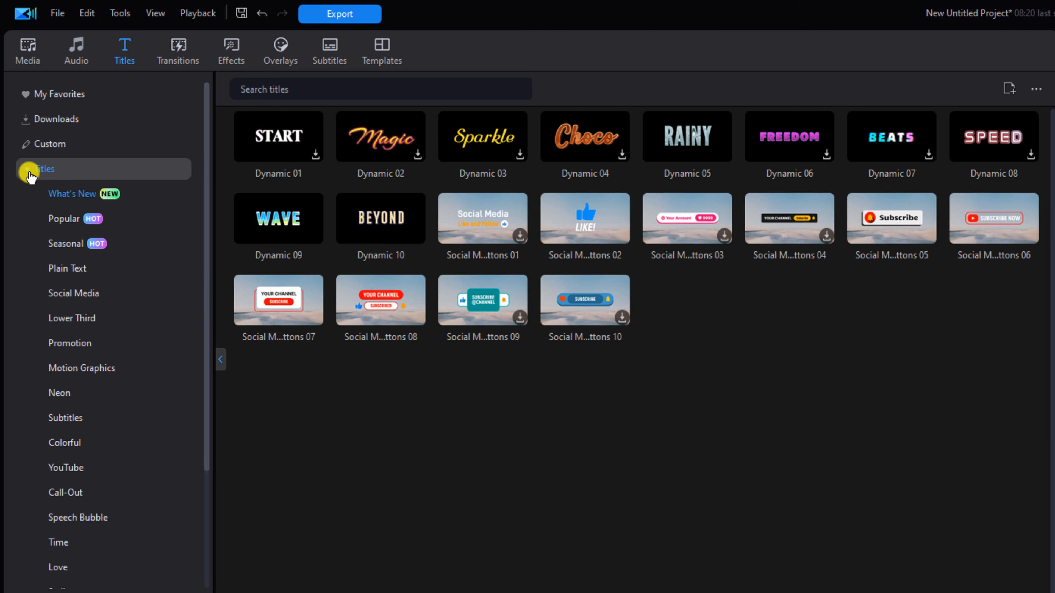
pyautogui.click(75, 104)
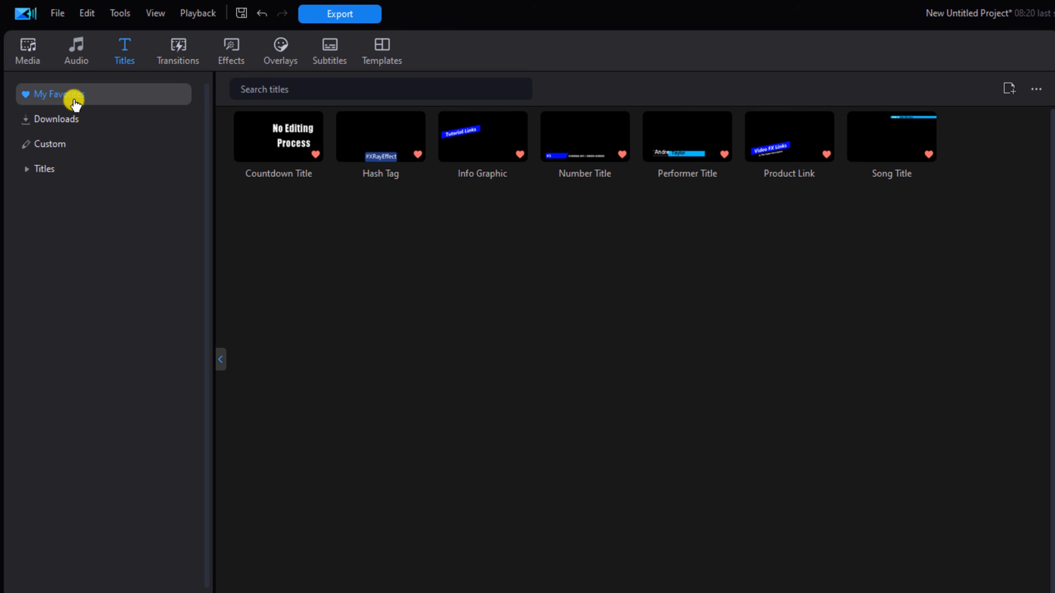
pyautogui.click(71, 121)
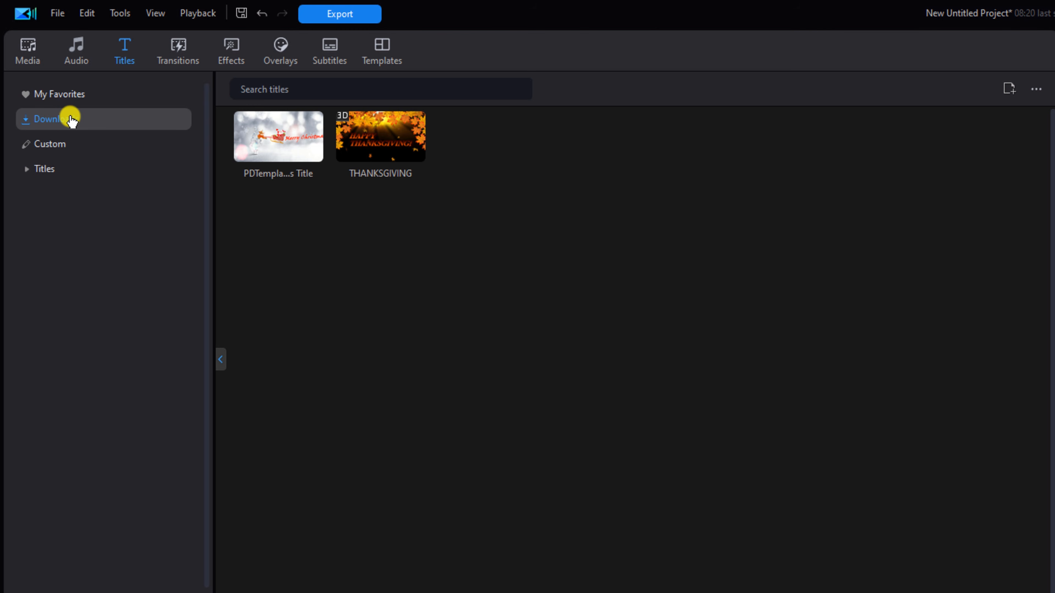
pyautogui.rightClick(301, 128)
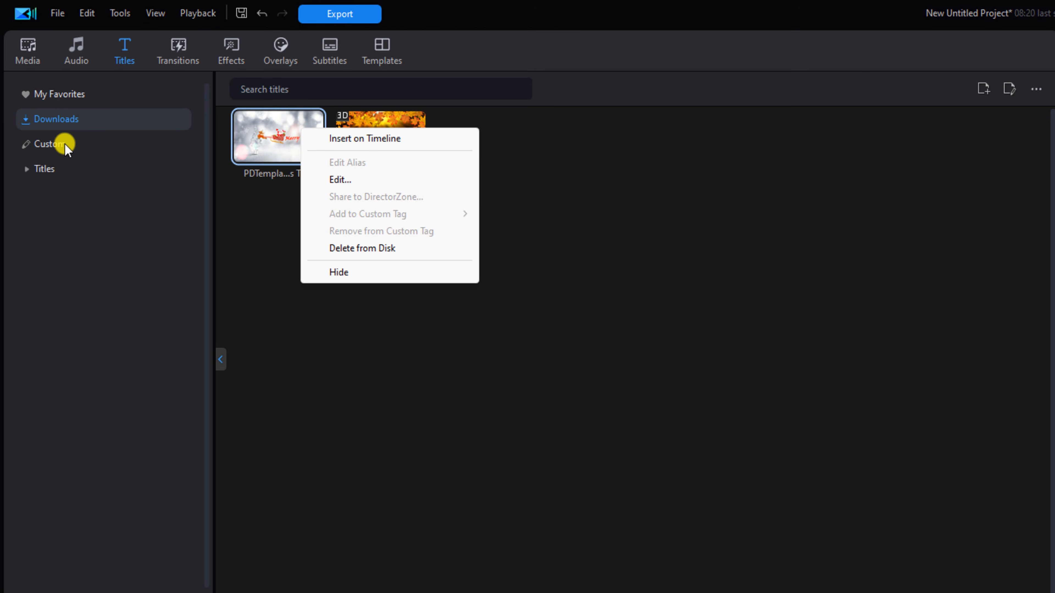
# Step: Browse the custom titles and view the available actions for the Alien Robot title and the library's sorting options
pyautogui.click(49, 143)
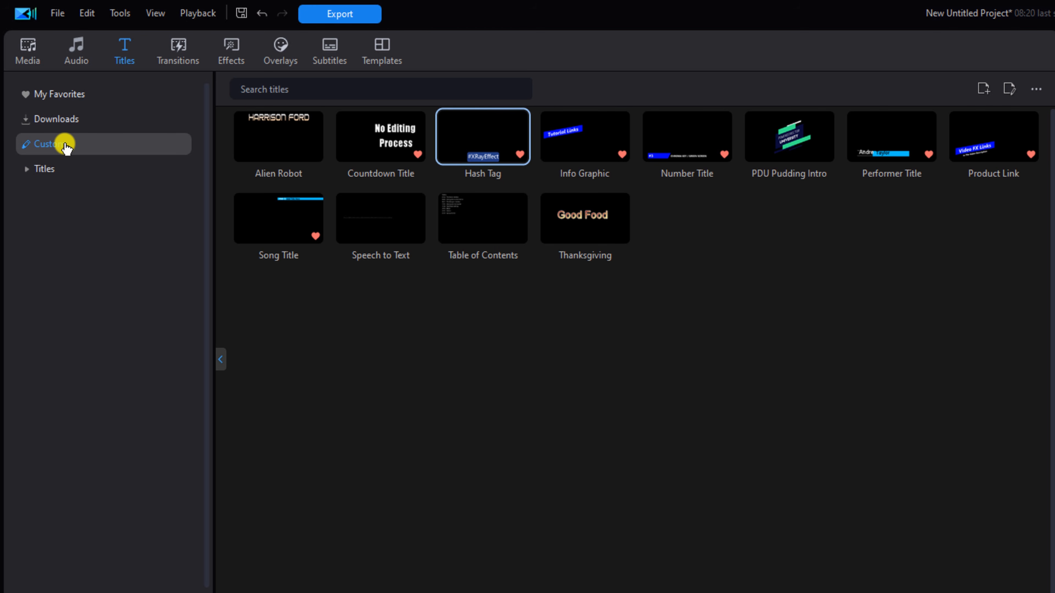
pyautogui.click(253, 134)
pyautogui.rightClick(253, 134)
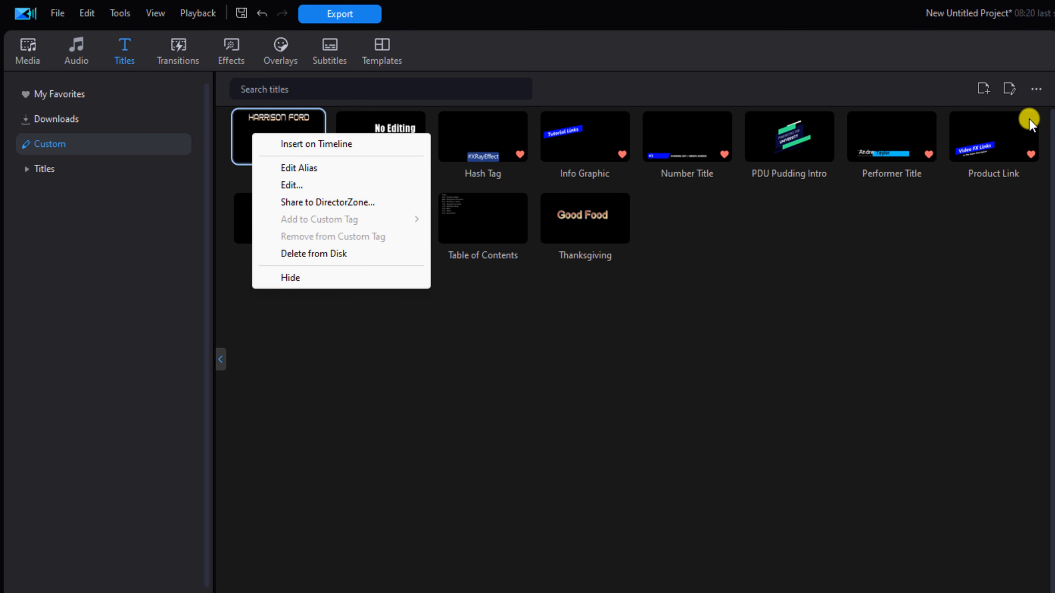
pyautogui.click(1035, 92)
pyautogui.click(1036, 92)
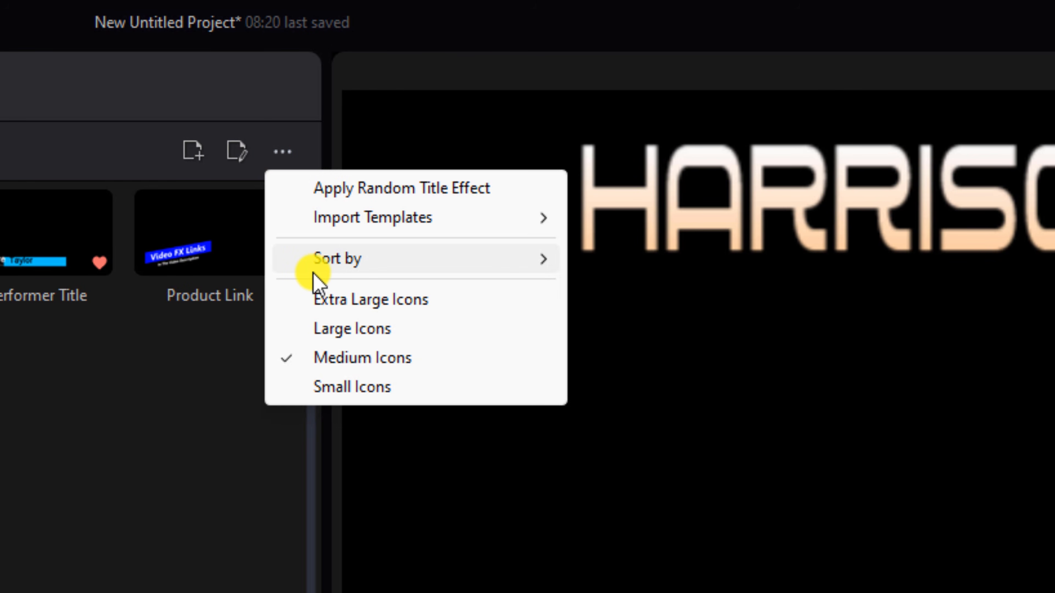
pyautogui.moveTo(314, 275)
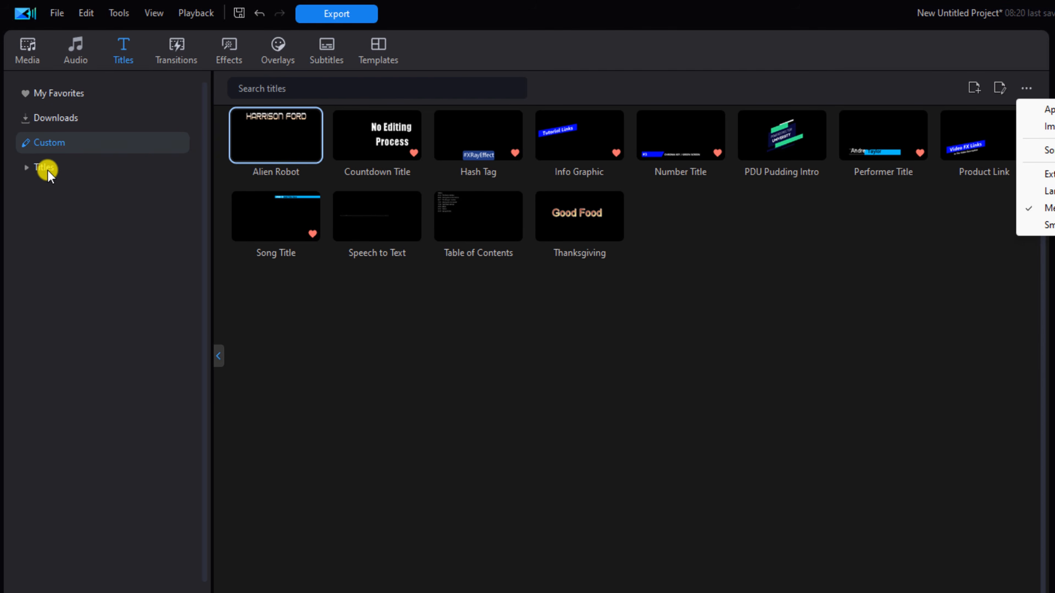
# Step: Browse the title categories, including Plain Text, Lower Third, Motion Graphics, What's New and Seasonal
pyautogui.click(46, 168)
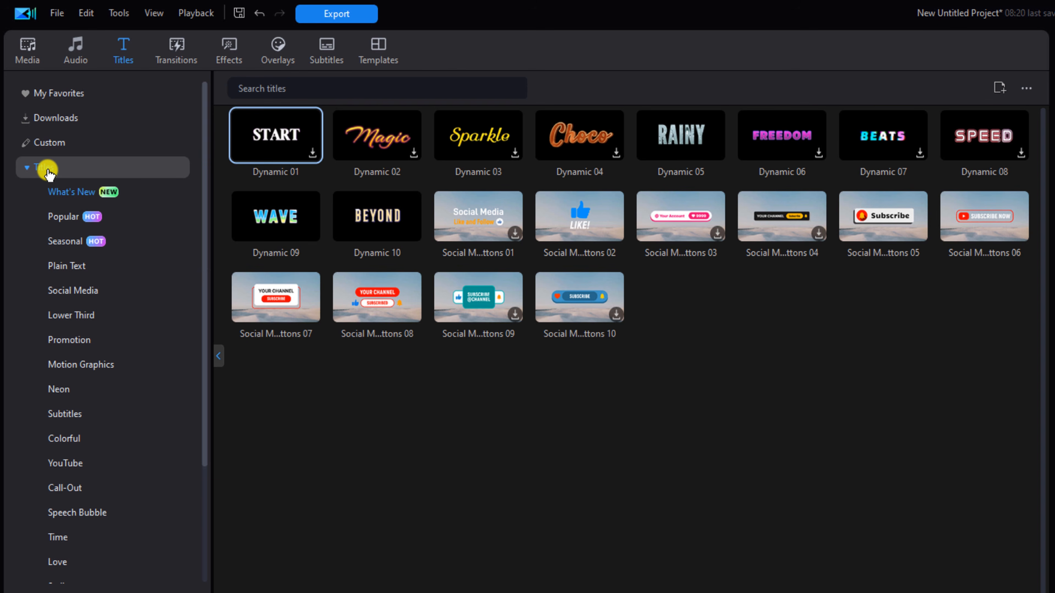
pyautogui.click(63, 267)
pyautogui.click(71, 316)
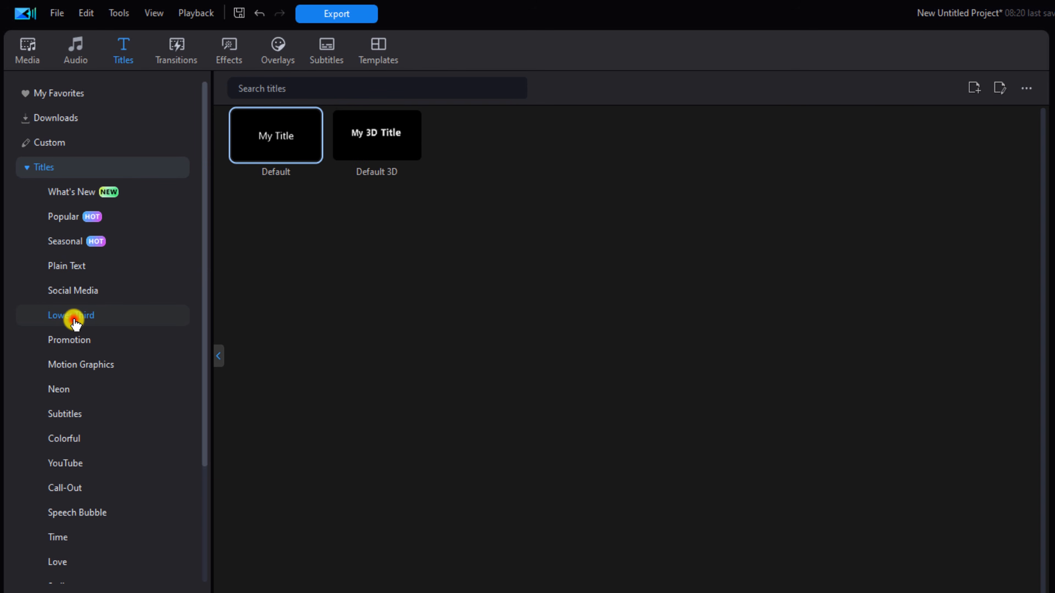
pyautogui.click(71, 366)
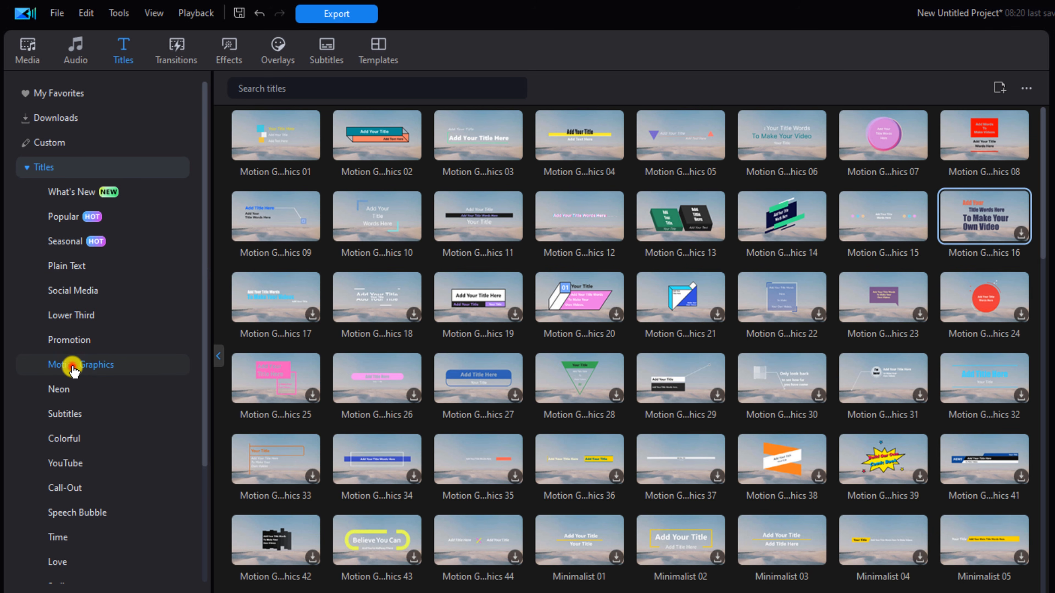
pyautogui.click(86, 194)
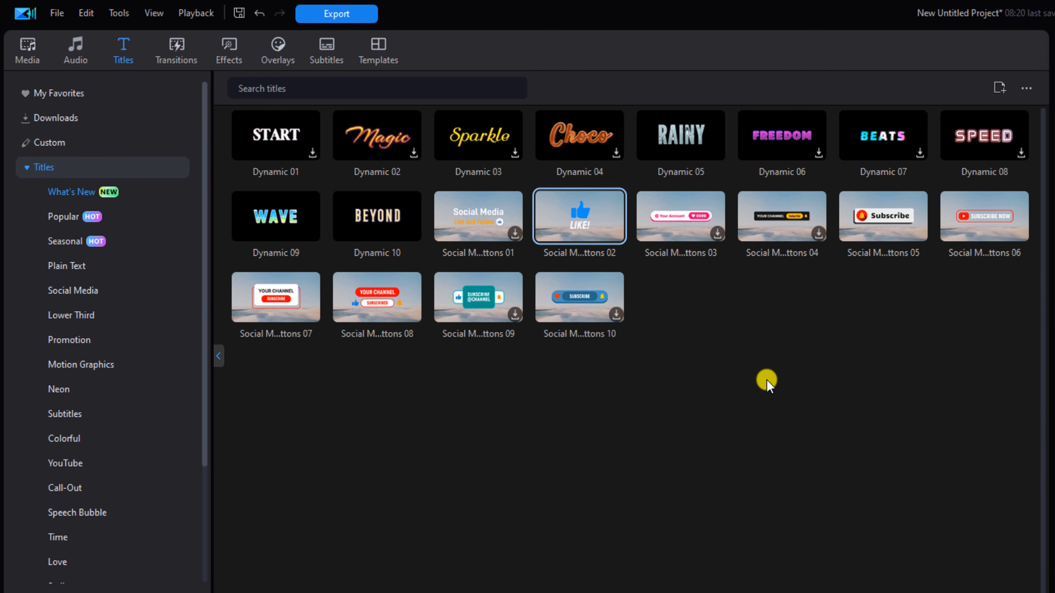
pyautogui.scroll(-5, 766, 382)
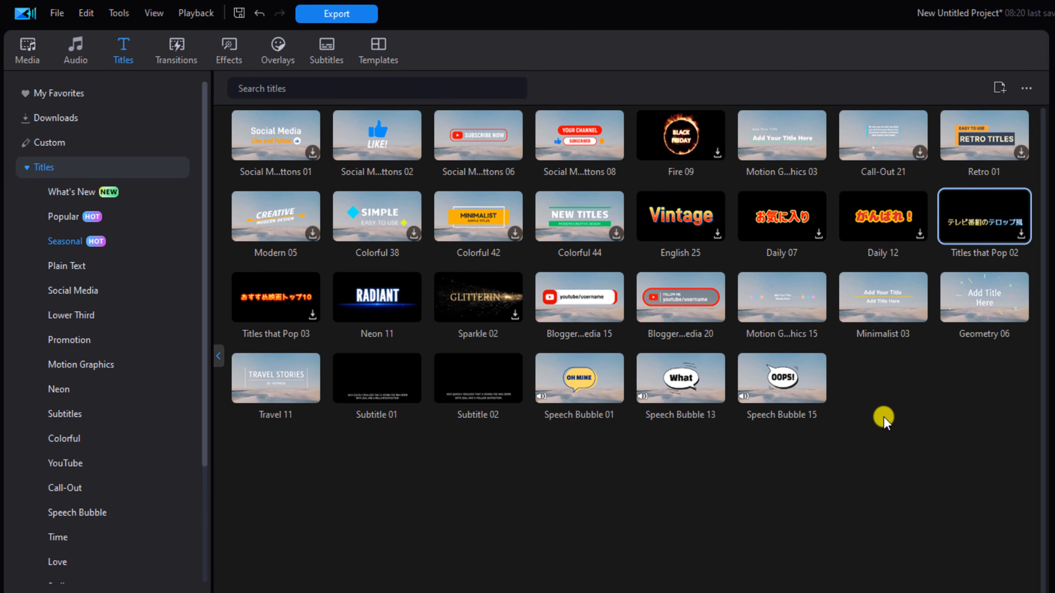
pyautogui.scroll(-3, 883, 419)
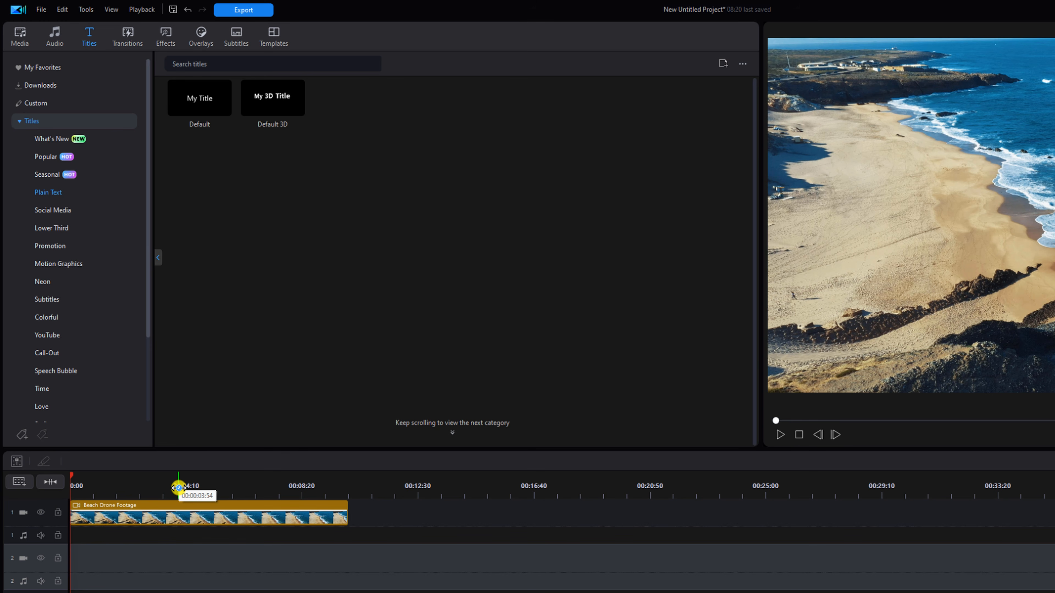
# Step: Insert the Default plain-text title on track 2 at about 00:04:41 and delete the clip from the timeline
pyautogui.click(200, 490)
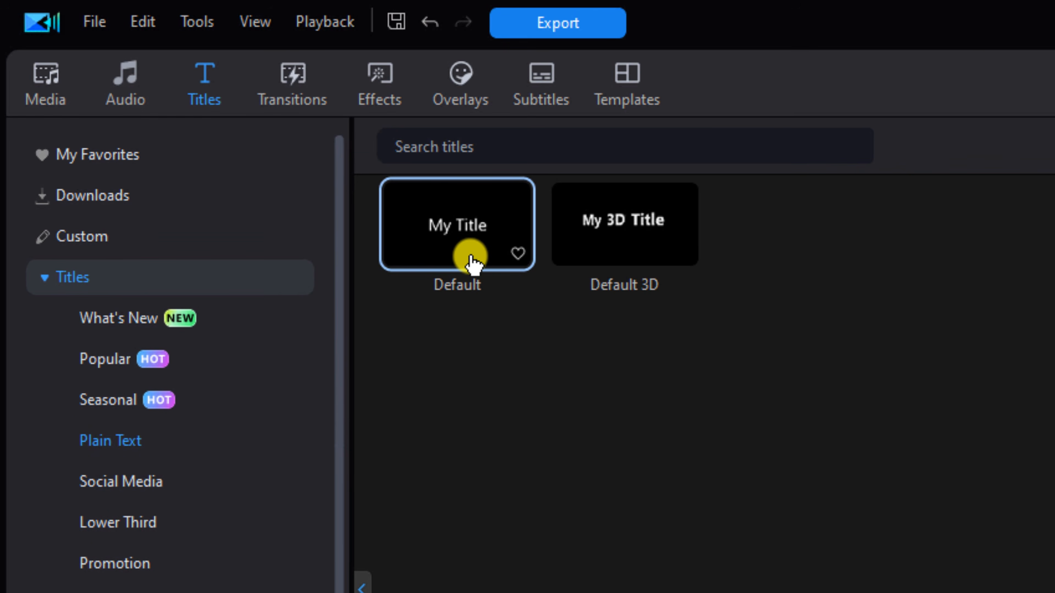
pyautogui.click(470, 256)
pyautogui.rightClick(470, 255)
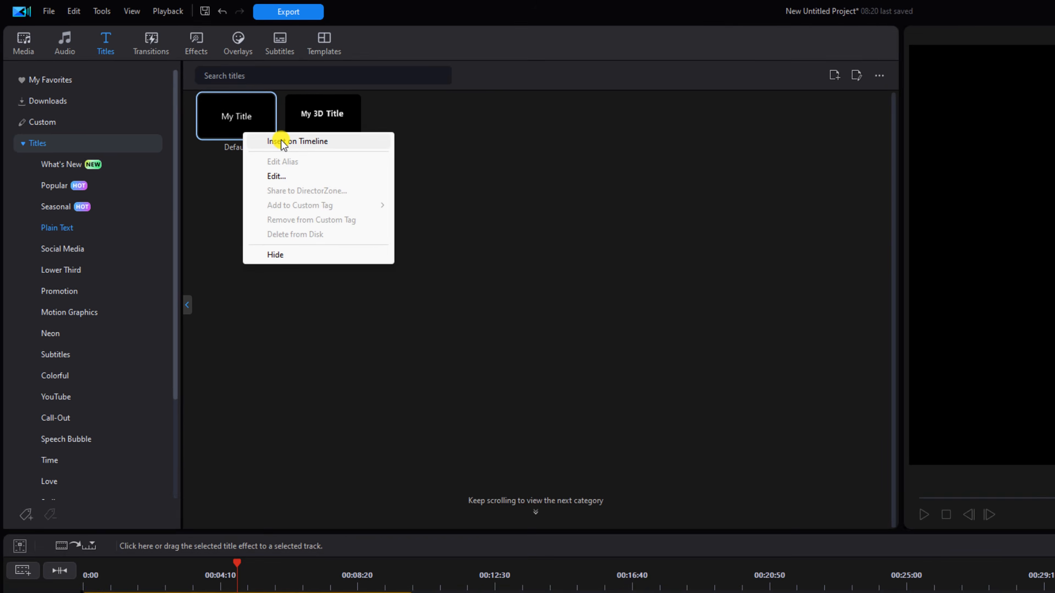
pyautogui.click(541, 274)
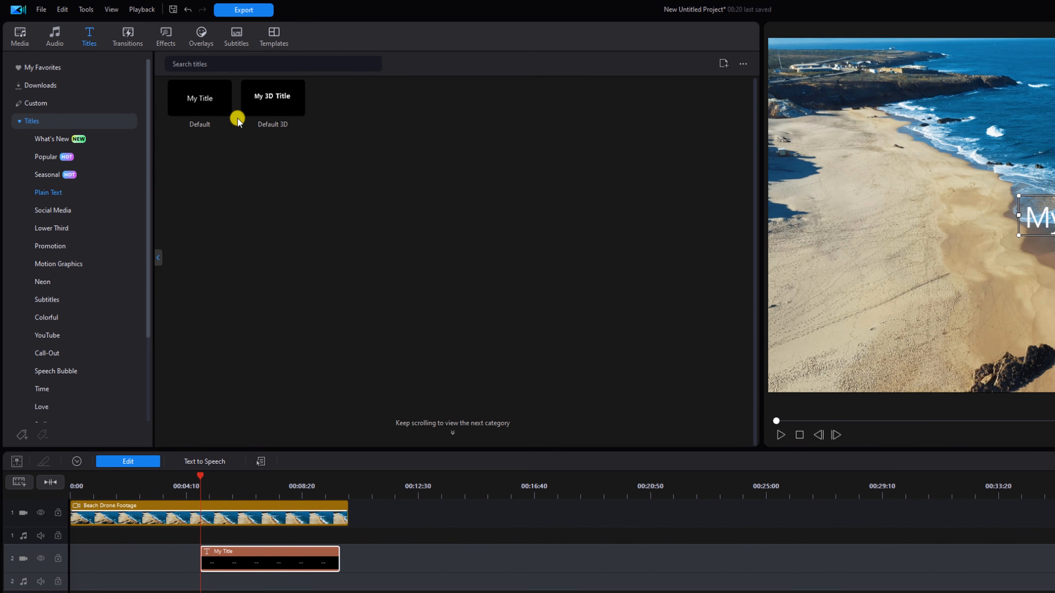
pyautogui.press('Delete')
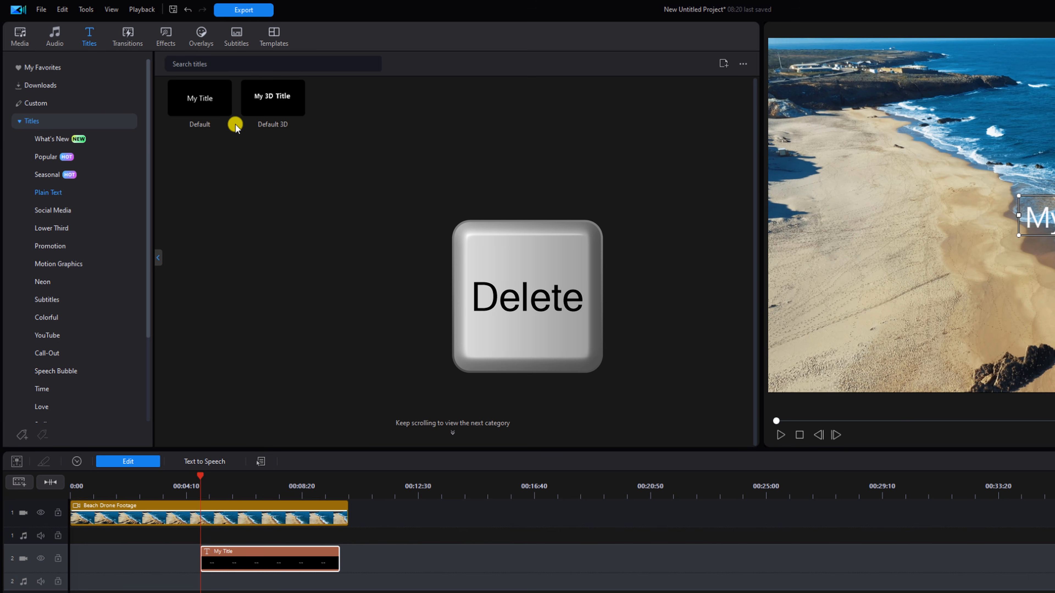
pyautogui.press('Delete')
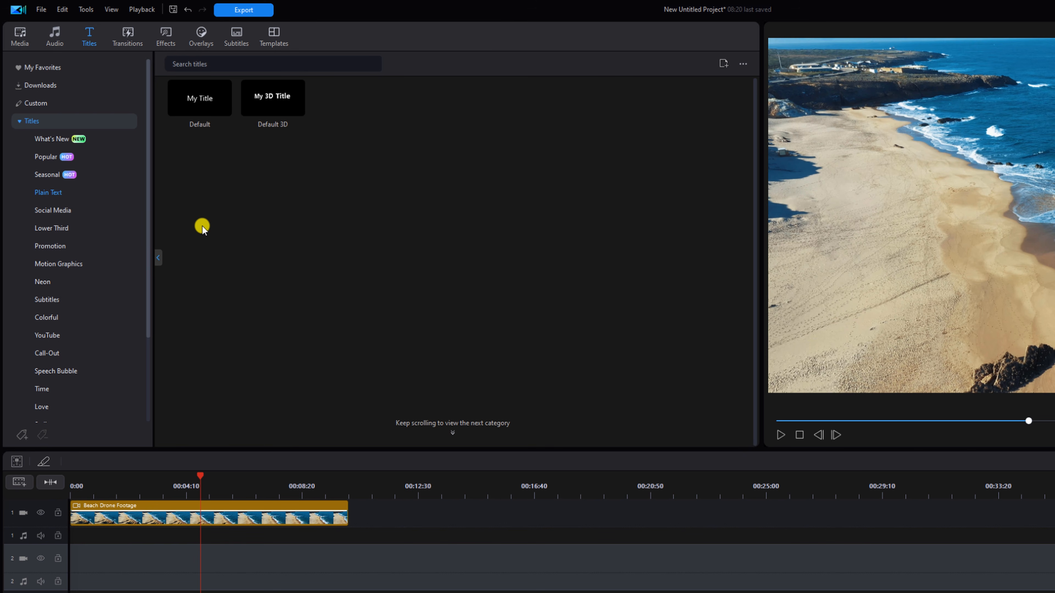
# Step: Insert the Default title on the selected track at the playhead once more and remove the clip
pyautogui.click(199, 106)
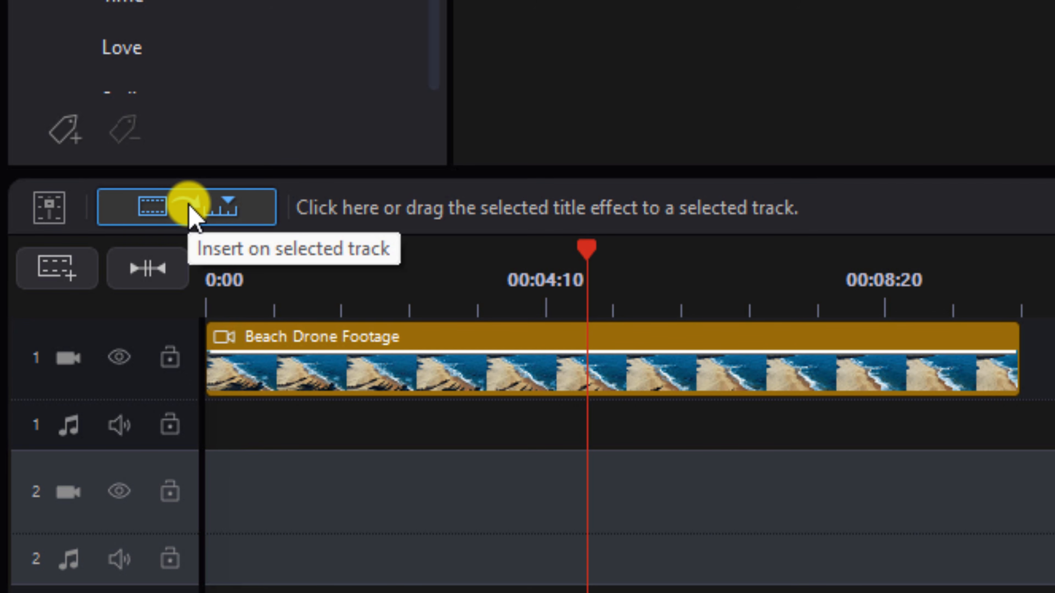
pyautogui.click(189, 210)
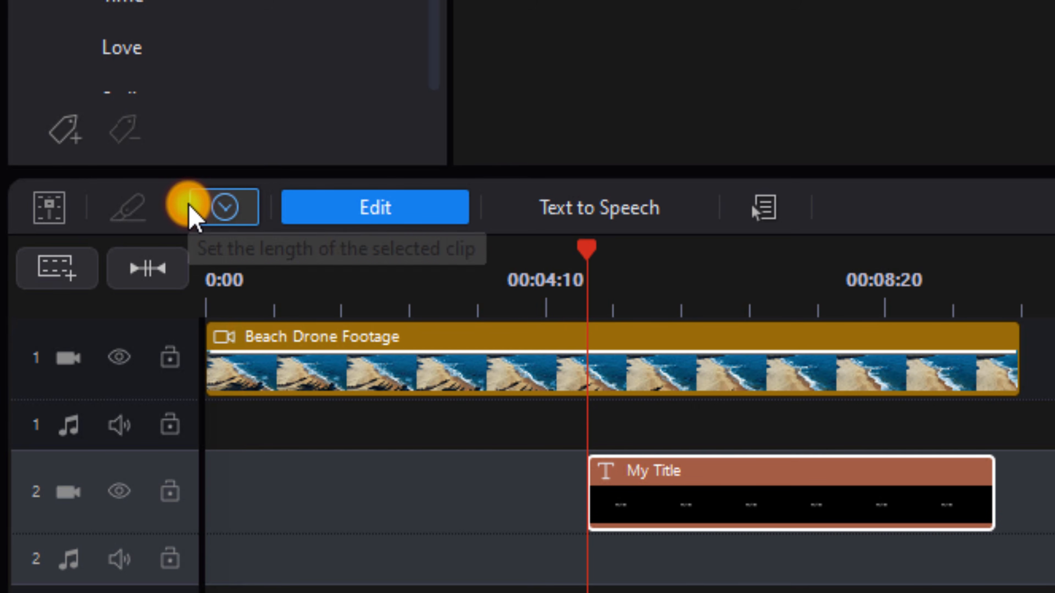
pyautogui.press('Delete')
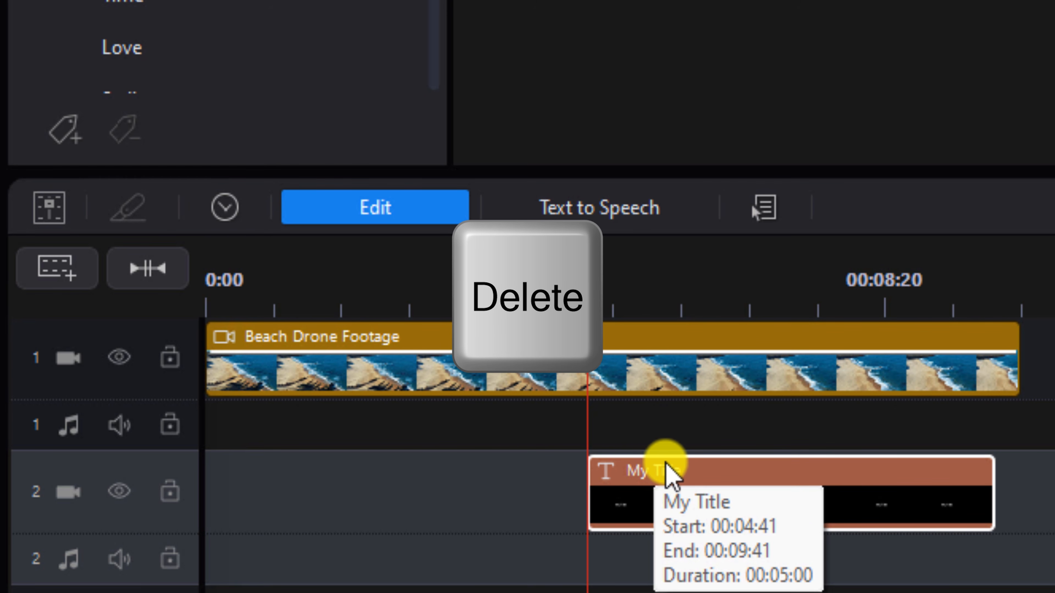
pyautogui.press('Delete')
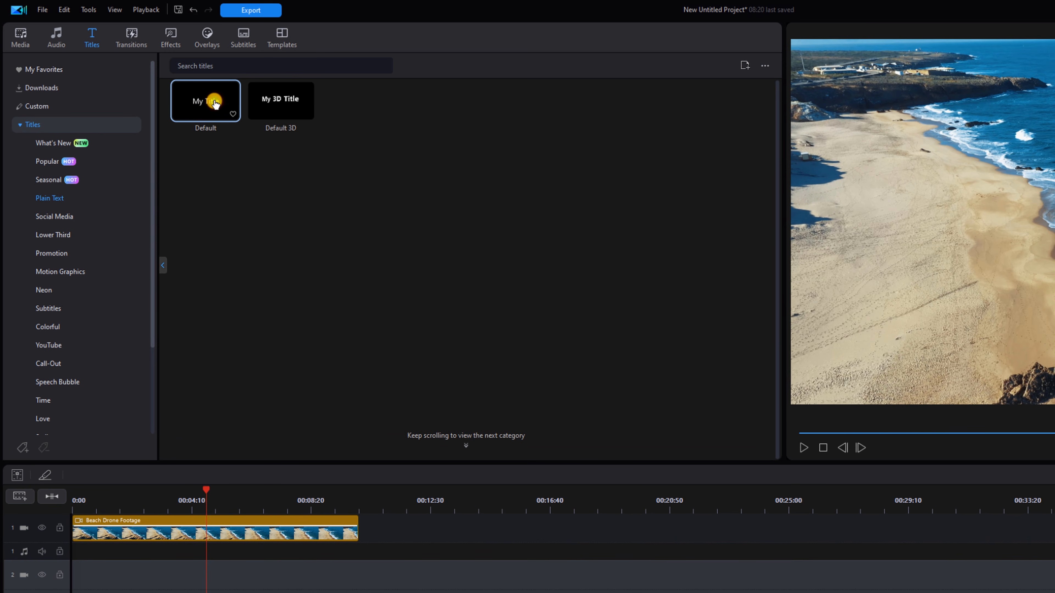
# Step: Place the Default title at the start of track 2 and extend its end to about 7 seconds
pyautogui.moveTo(214, 104)
pyautogui.mouseDown()
pyautogui.moveTo(220, 592)
pyautogui.moveTo(221, 577)
pyautogui.moveTo(136, 577)
pyautogui.moveTo(231, 585)
pyautogui.moveTo(214, 574)
pyautogui.moveTo(59, 574)
pyautogui.mouseUp()
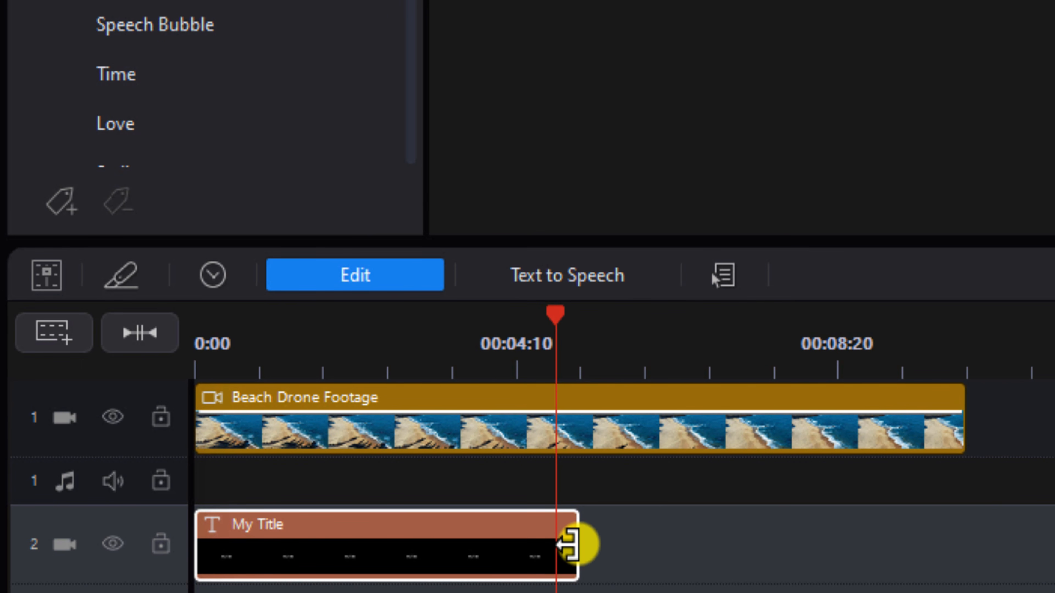
pyautogui.moveTo(568, 544); pyautogui.dragTo(748, 559)
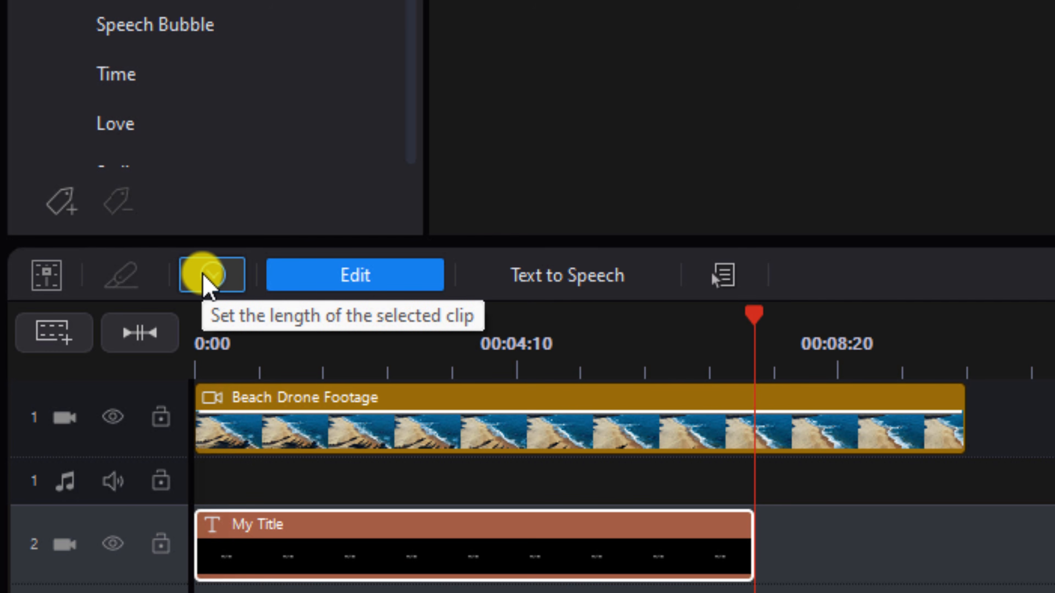
# Step: Set the title clip's duration to 10 seconds to match the Beach Drone Footage clip
pyautogui.click(211, 275)
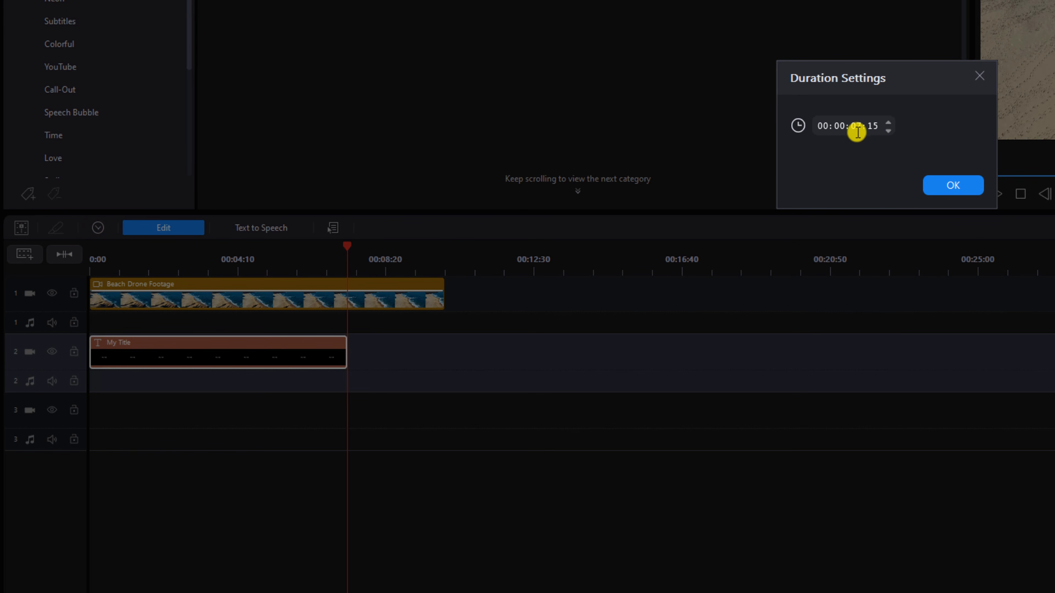
pyautogui.click(854, 130)
pyautogui.write('1')
pyautogui.click(940, 185)
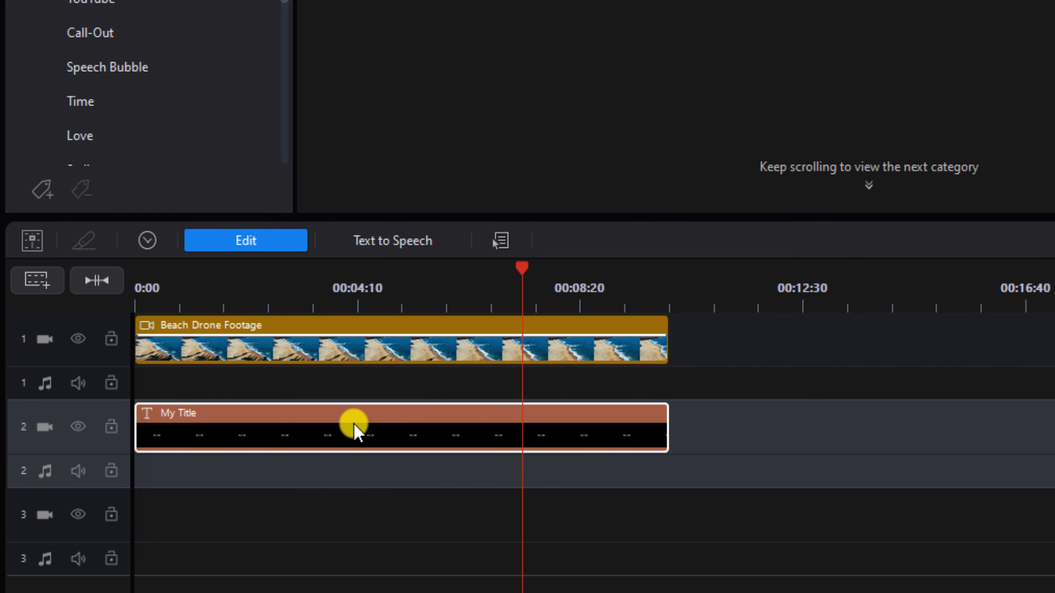
# Step: Open the My Title clip for editing, view the font list, and set the font size to 28
pyautogui.click(241, 249)
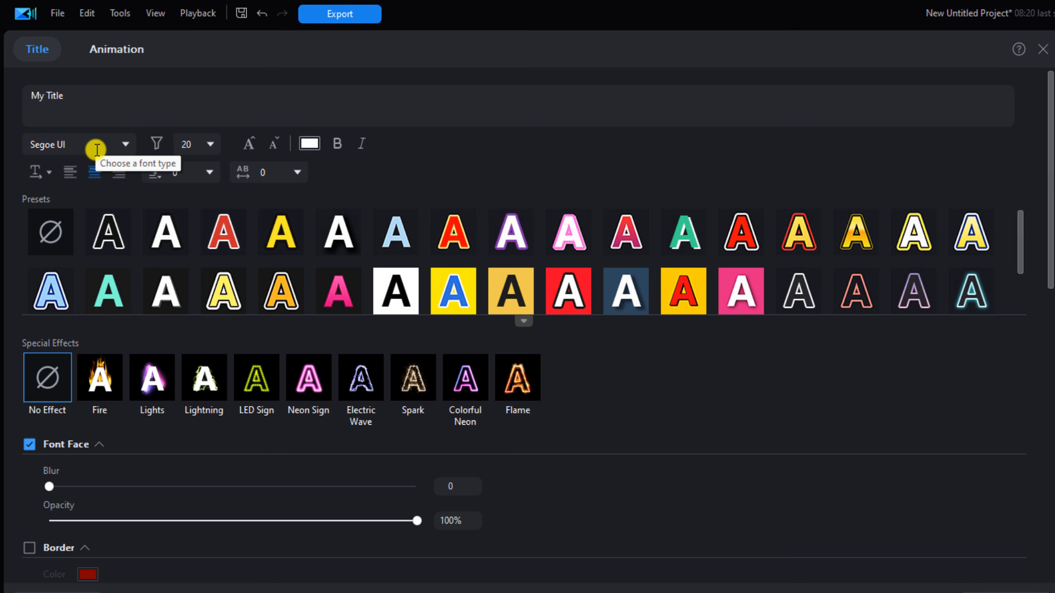
pyautogui.click(125, 145)
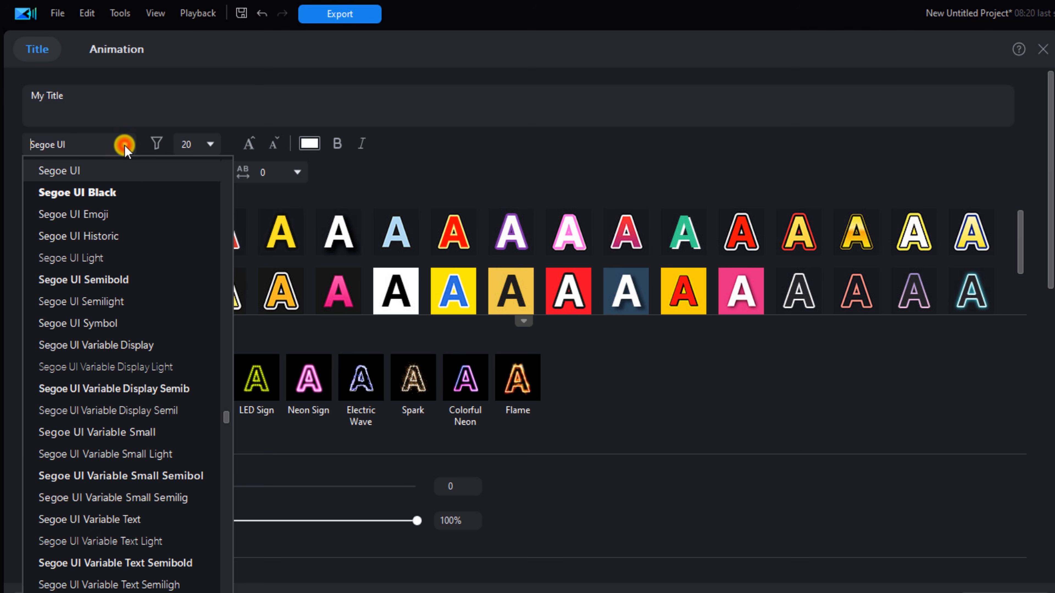
pyautogui.click(503, 165)
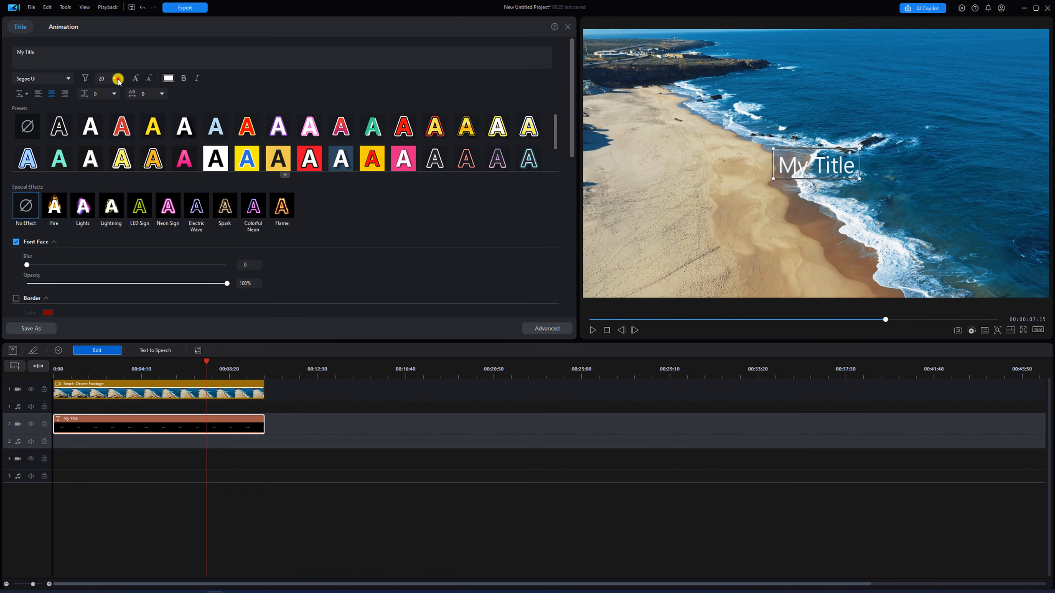
pyautogui.click(118, 78)
pyautogui.click(105, 124)
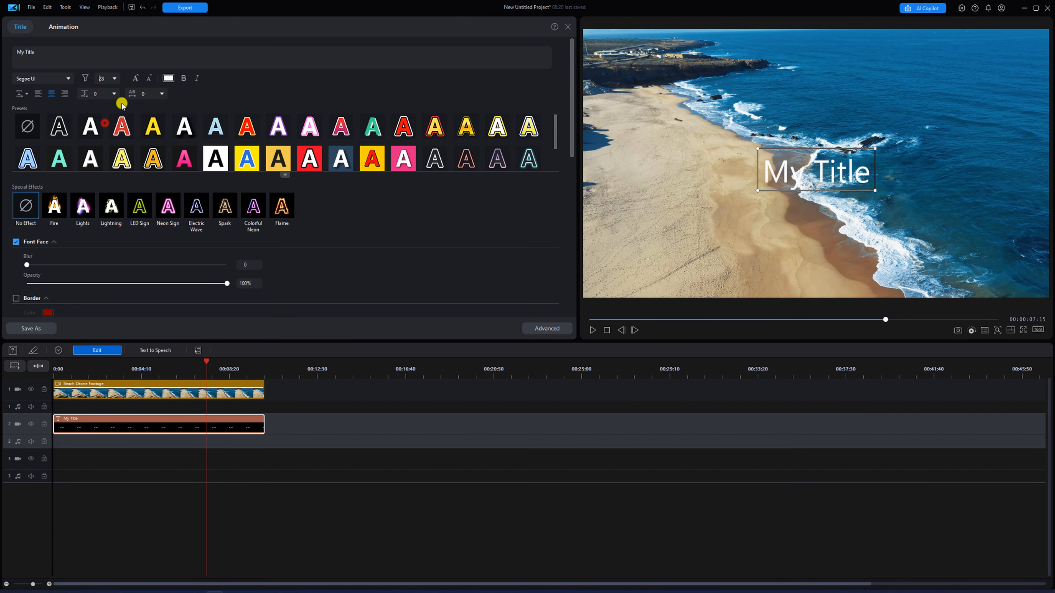
# Step: Increase the title's font size stepwise to 31 and reduce it back to 28
pyautogui.click(135, 78)
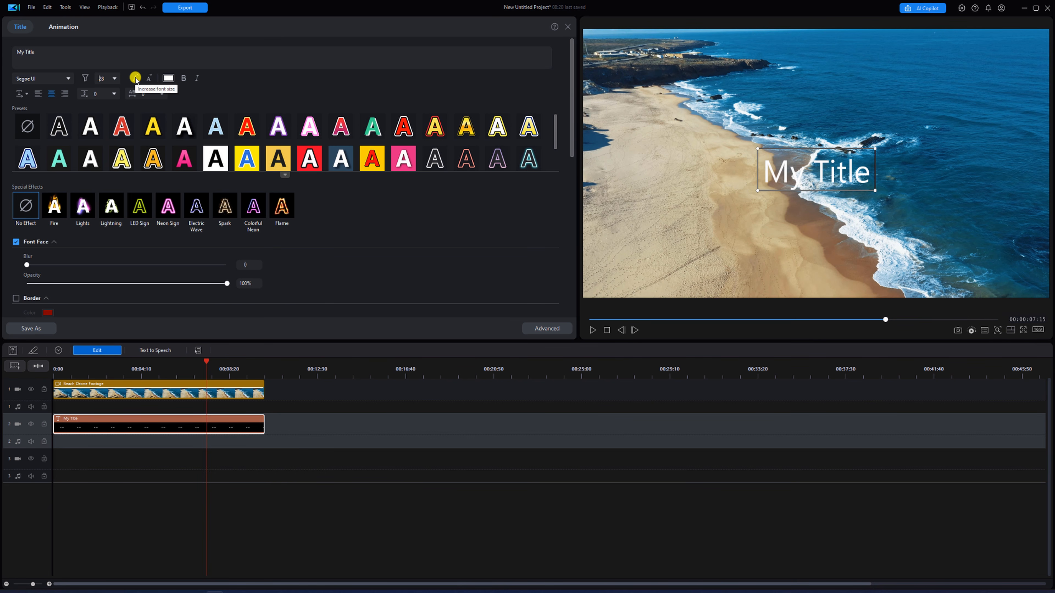
pyautogui.click(136, 79)
pyautogui.click(136, 78)
pyautogui.click(135, 78)
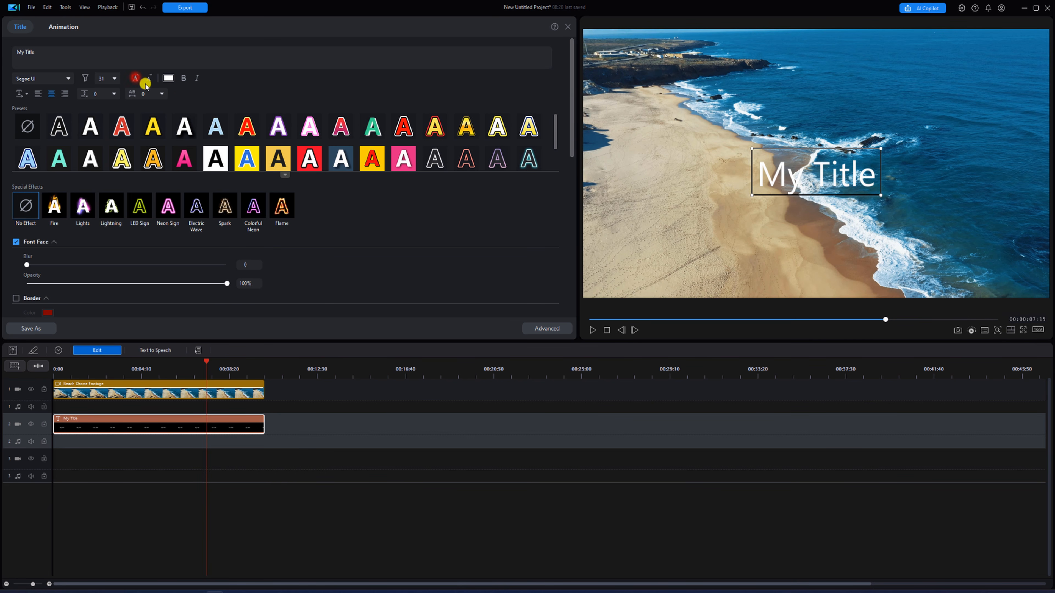
pyautogui.click(150, 79)
pyautogui.click(150, 79)
pyautogui.click(150, 79)
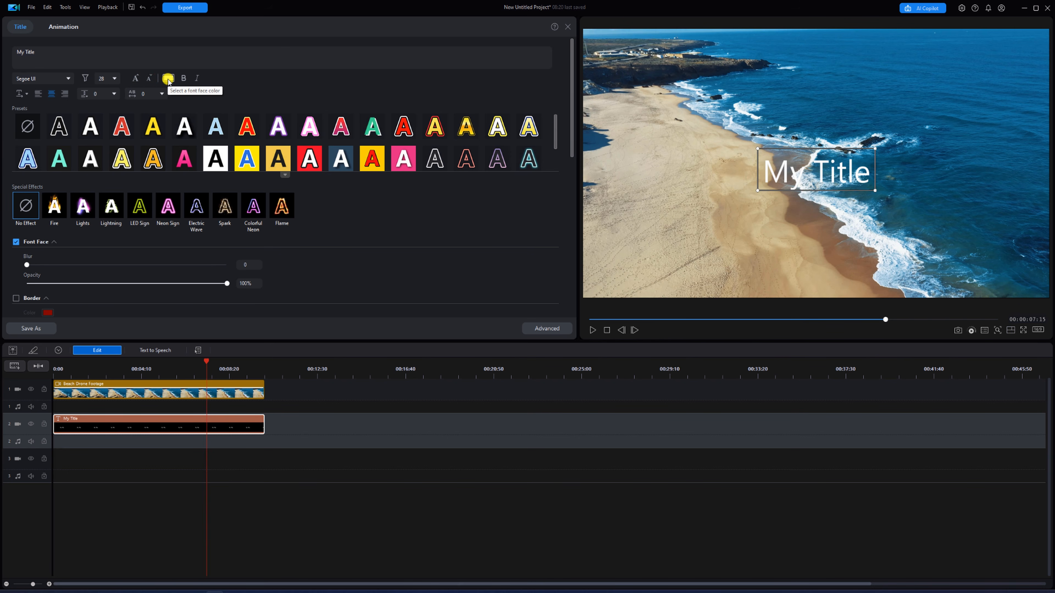
# Step: Add white (#FFFFFF) to the custom colors of the font face color and remove that swatch again
pyautogui.click(168, 79)
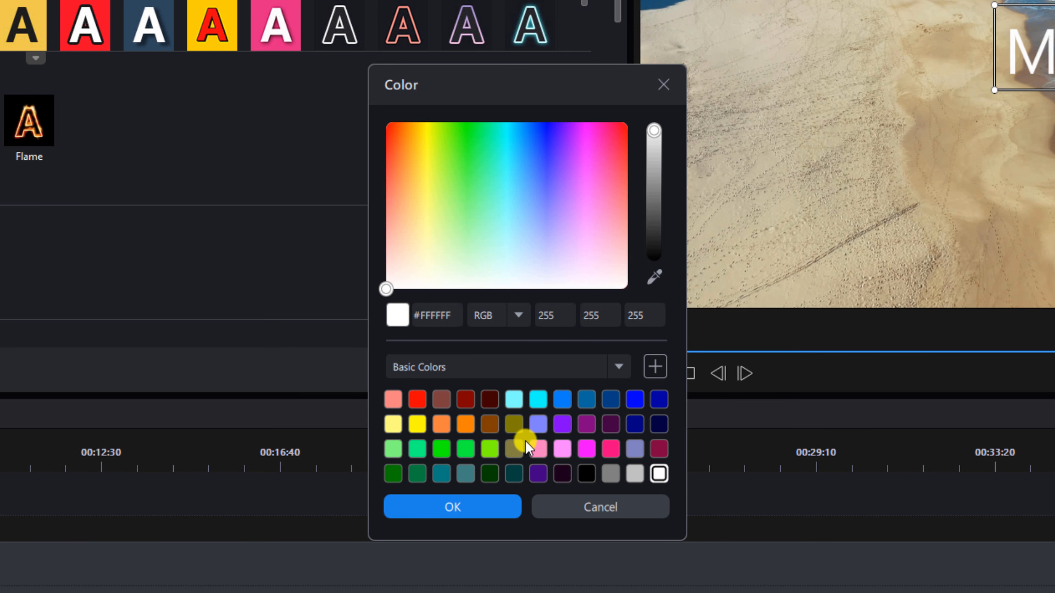
pyautogui.click(653, 370)
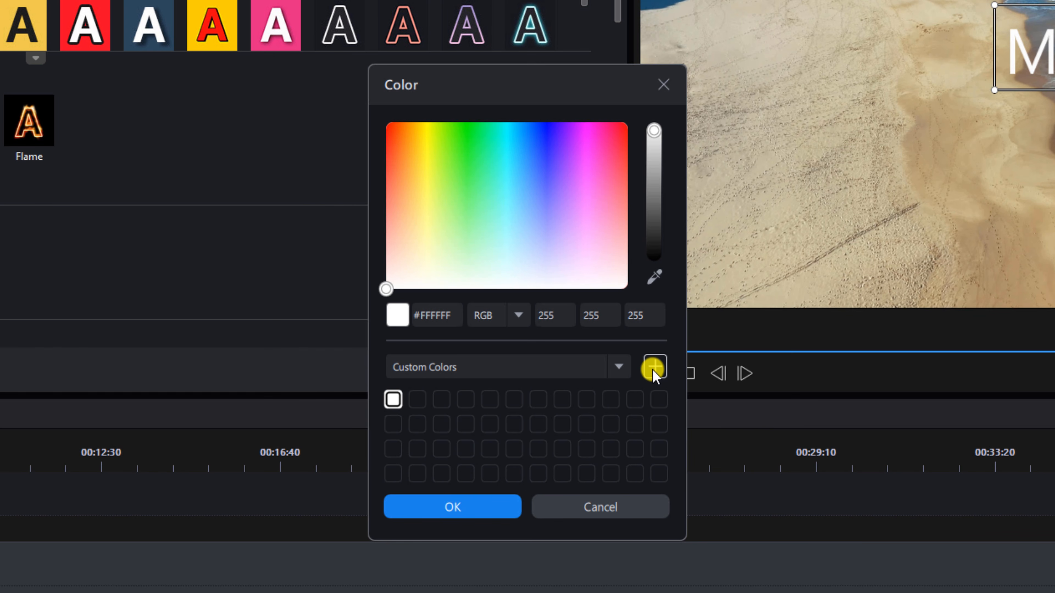
pyautogui.rightClick(392, 400)
pyautogui.click(409, 418)
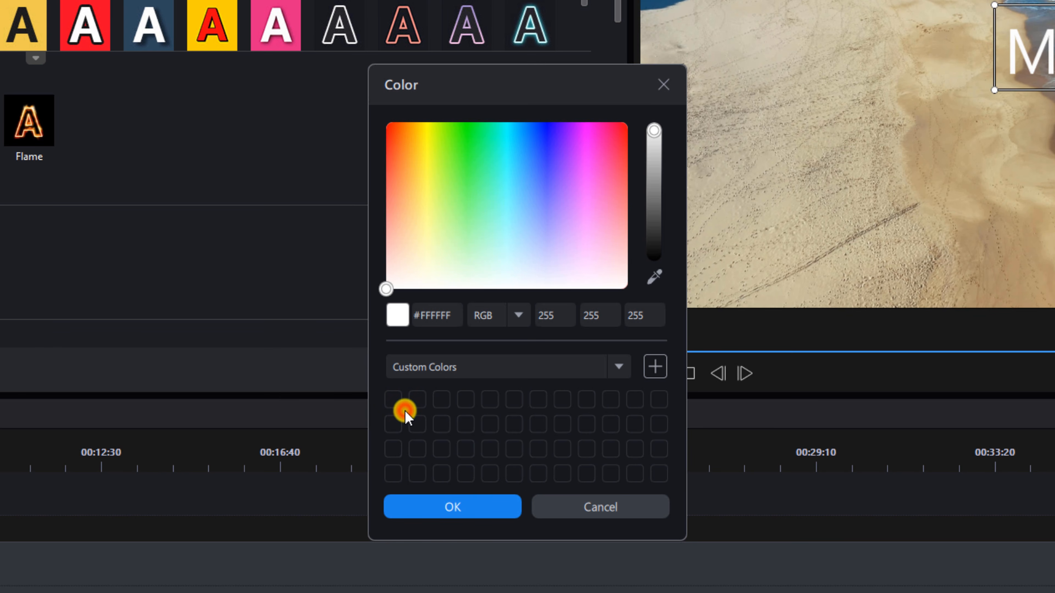
# Step: Return the palette to Basic Colors, try the eyedropper, and cancel the font face color selection
pyautogui.click(616, 364)
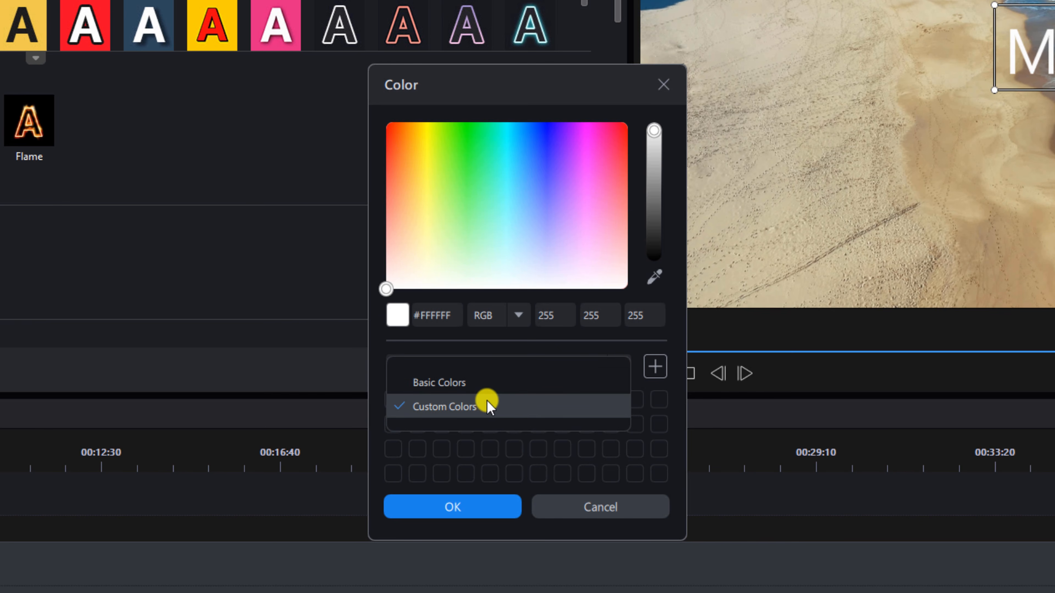
pyautogui.click(491, 384)
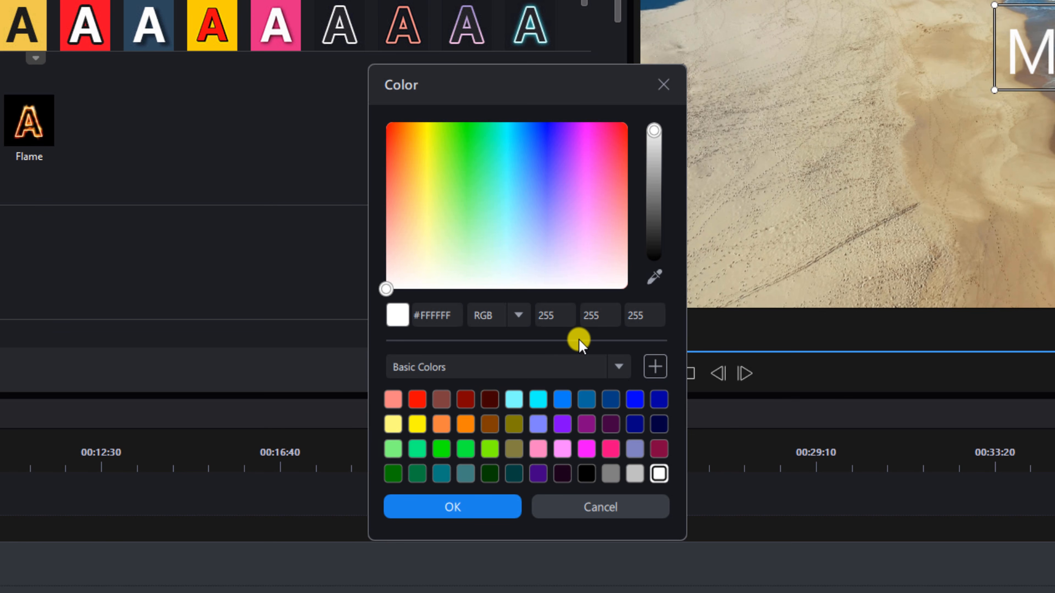
pyautogui.click(656, 276)
pyautogui.click(607, 511)
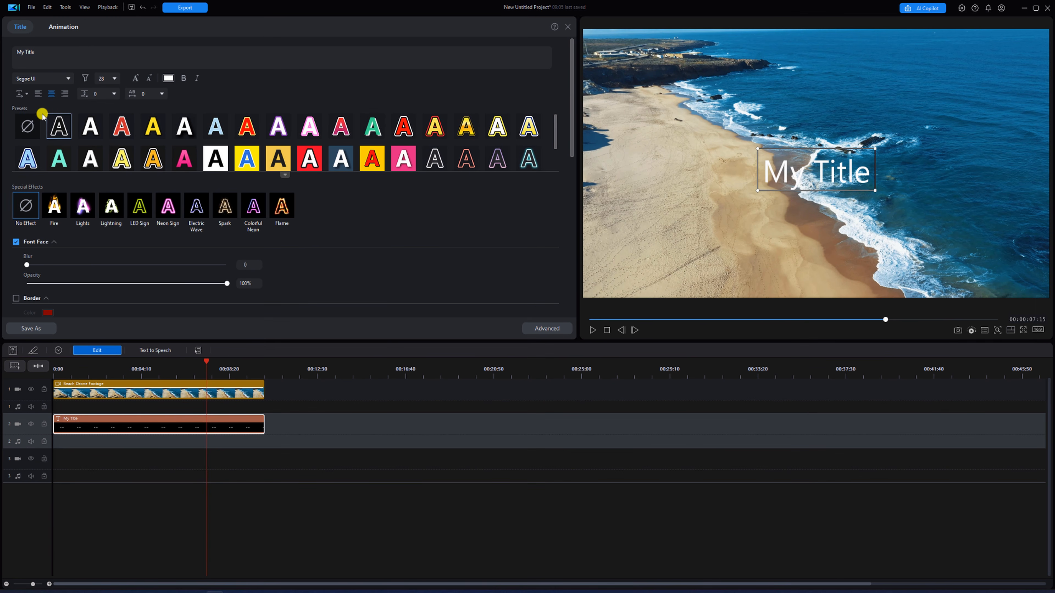
# Step: Try the vertical text direction, restore horizontal, and keep the title's character spacing at 0
pyautogui.click(27, 94)
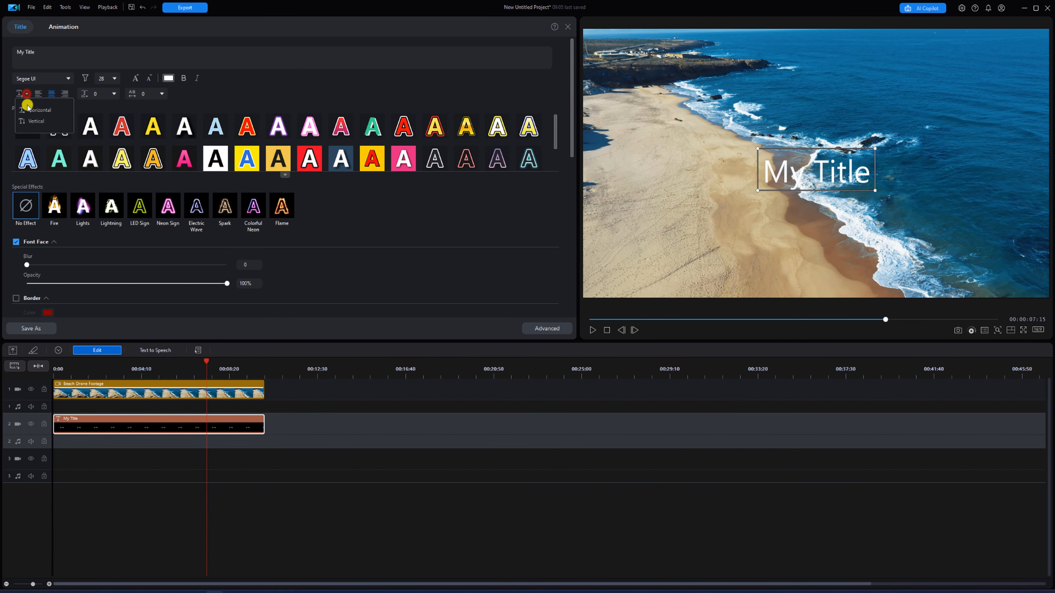
pyautogui.click(29, 121)
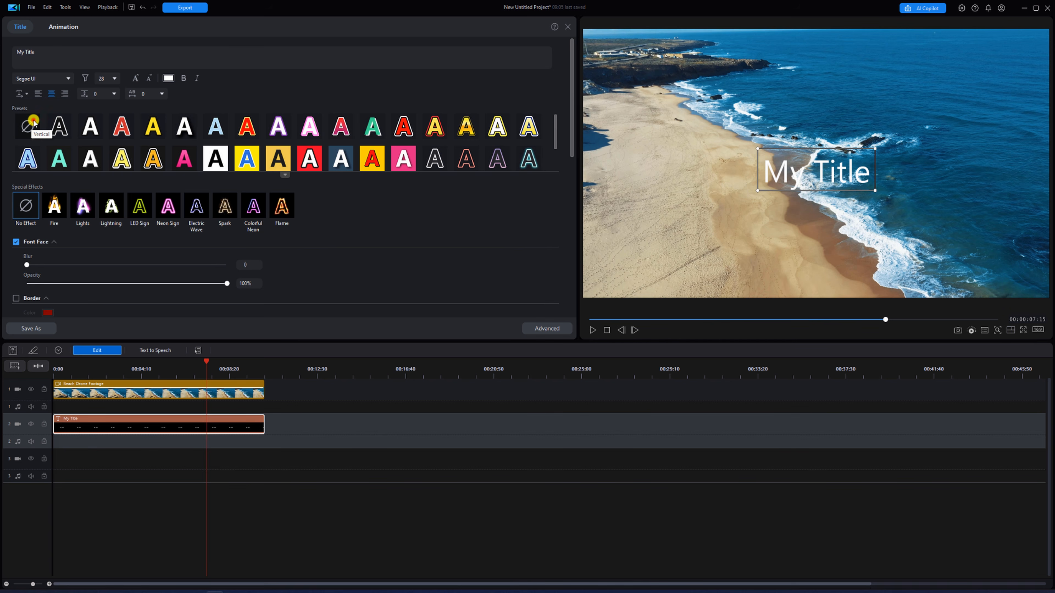
pyautogui.click(27, 94)
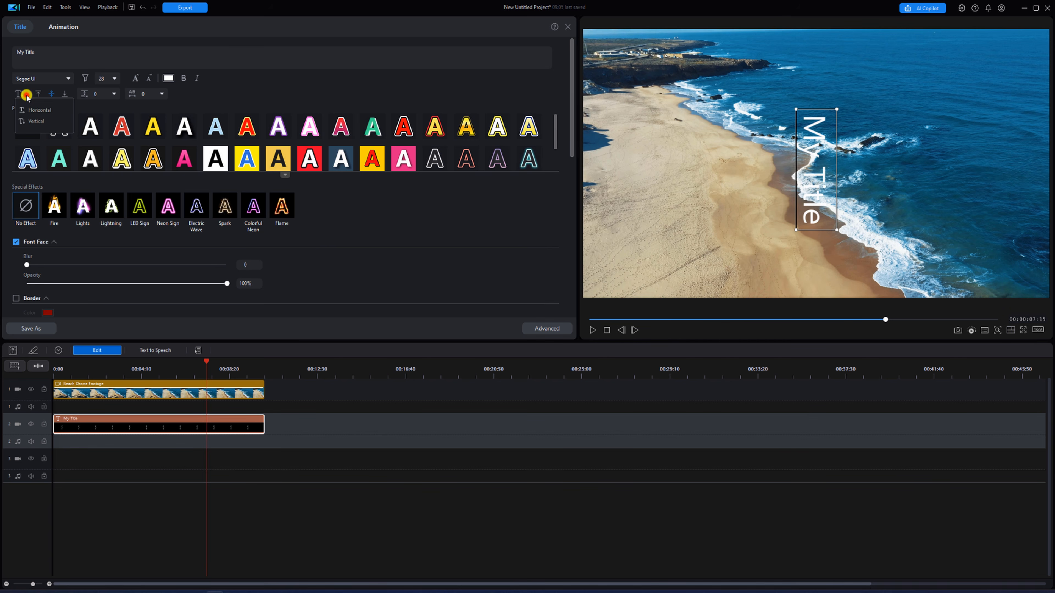
pyautogui.click(30, 109)
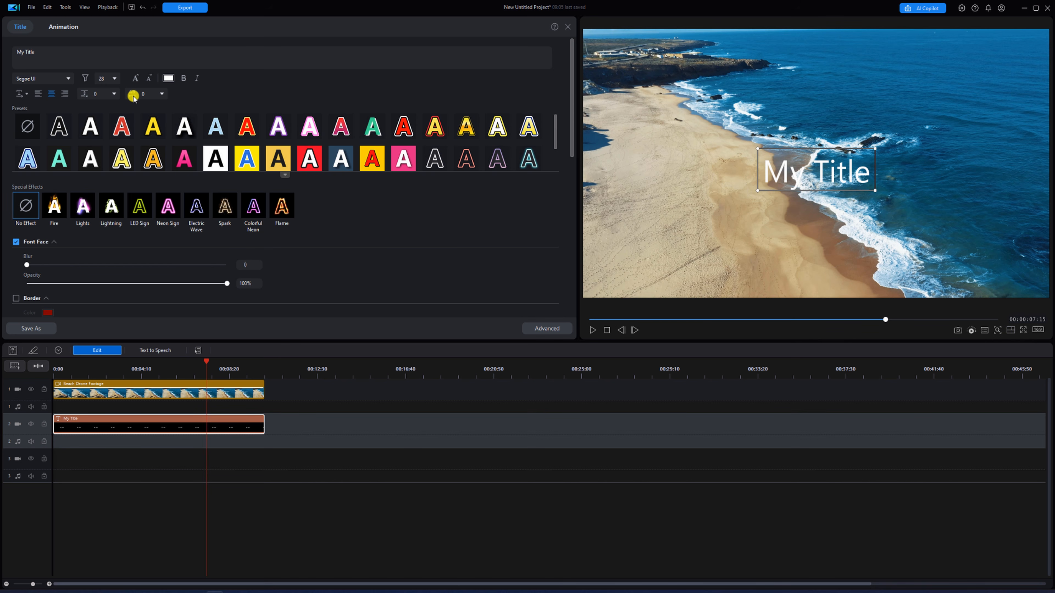
pyautogui.click(160, 94)
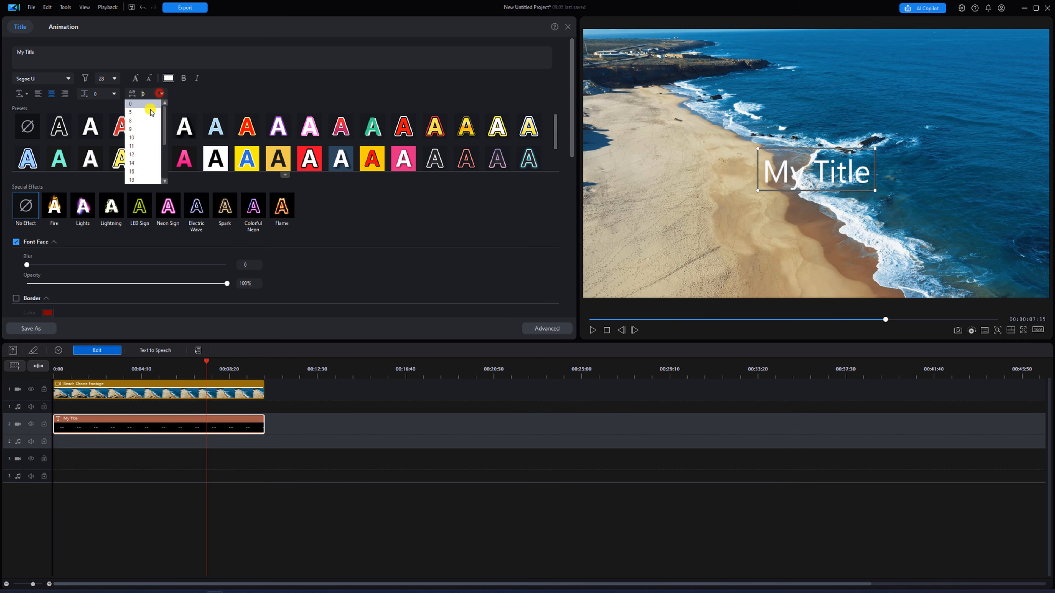
pyautogui.click(156, 103)
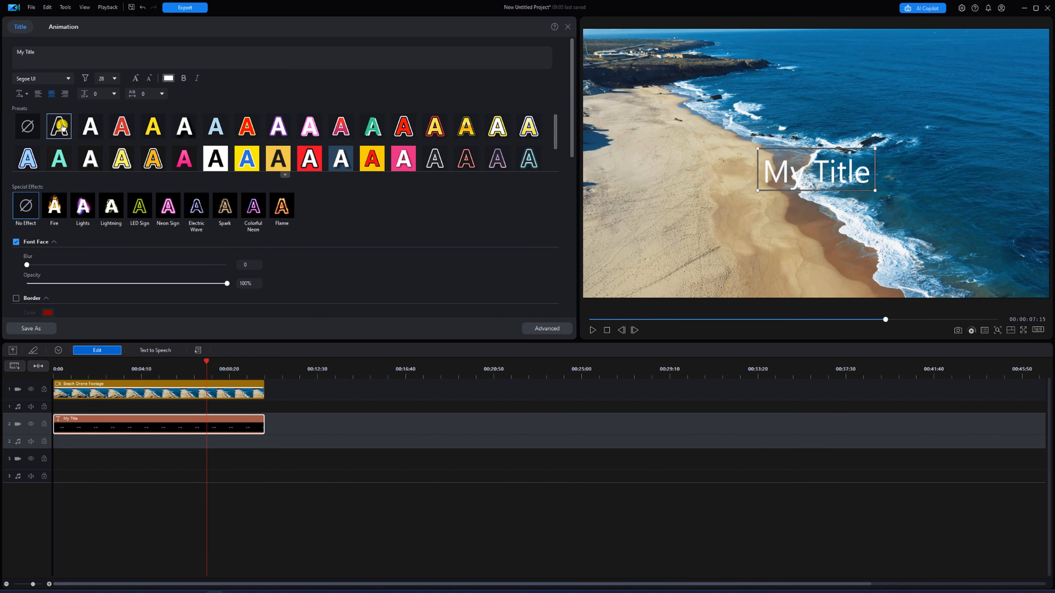
# Step: Try several text presets on the title, including the white box, red box and yellow band styles, and clear the preset
pyautogui.click(152, 127)
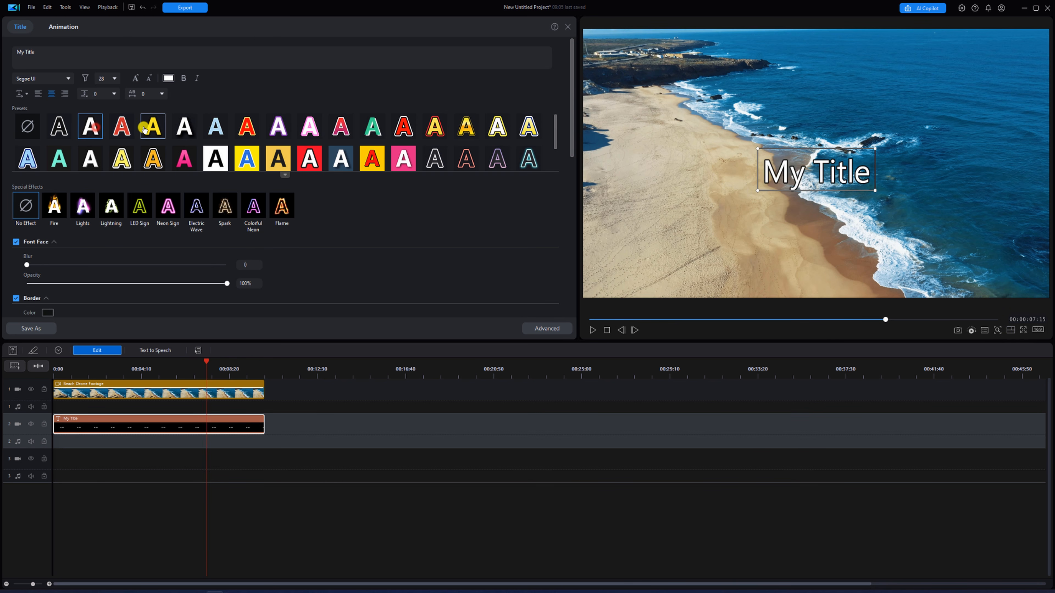
pyautogui.click(213, 157)
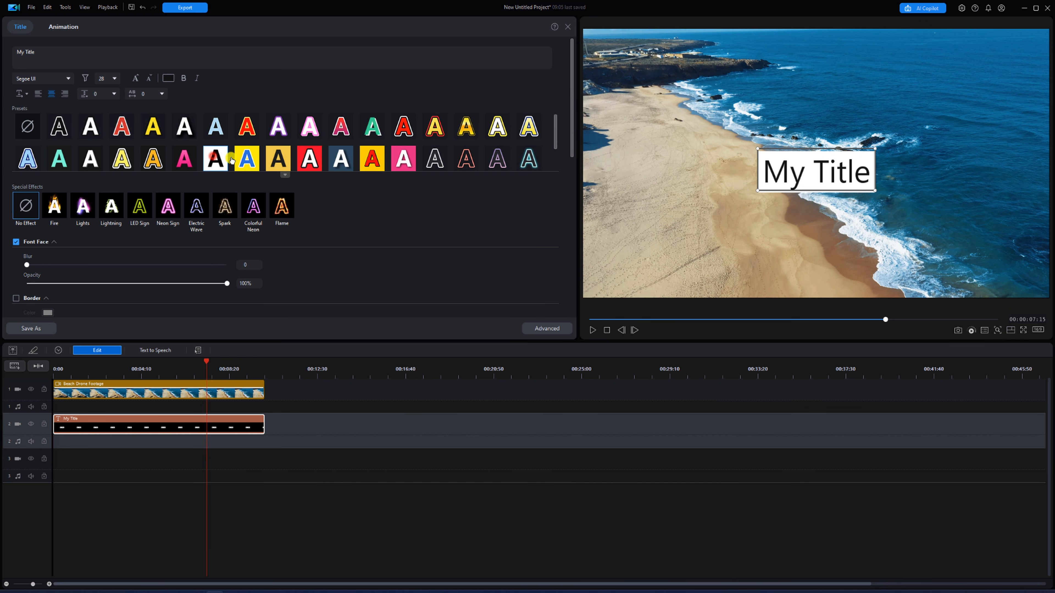
pyautogui.click(284, 159)
pyautogui.click(309, 158)
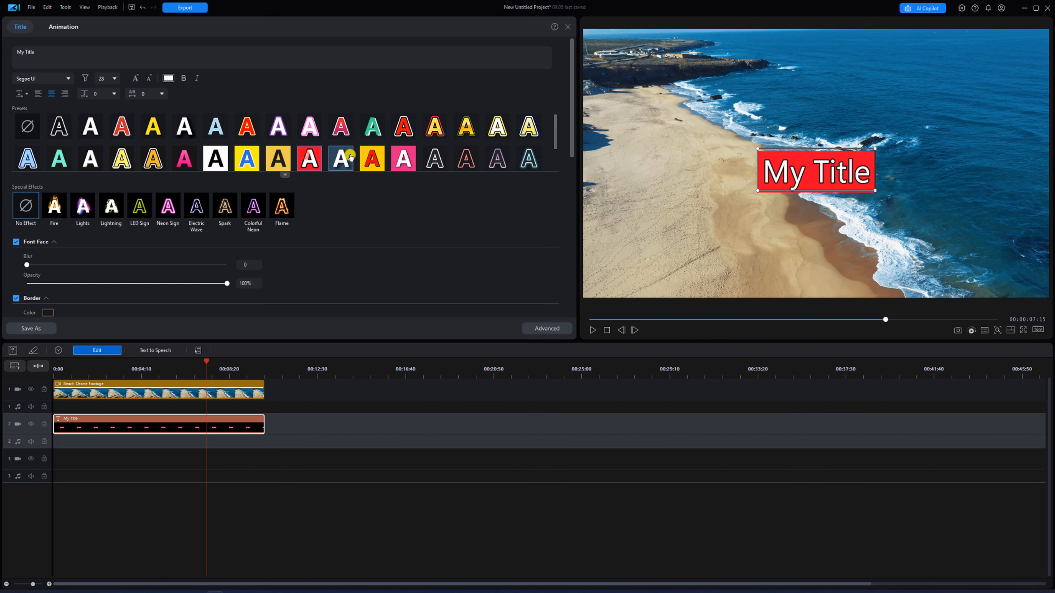
pyautogui.click(367, 157)
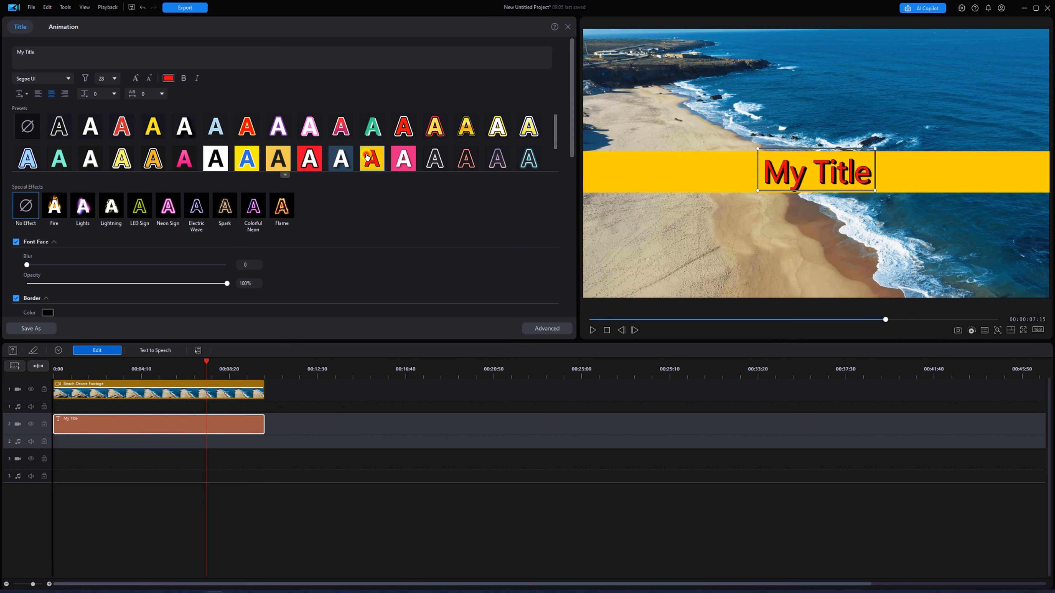
pyautogui.click(38, 129)
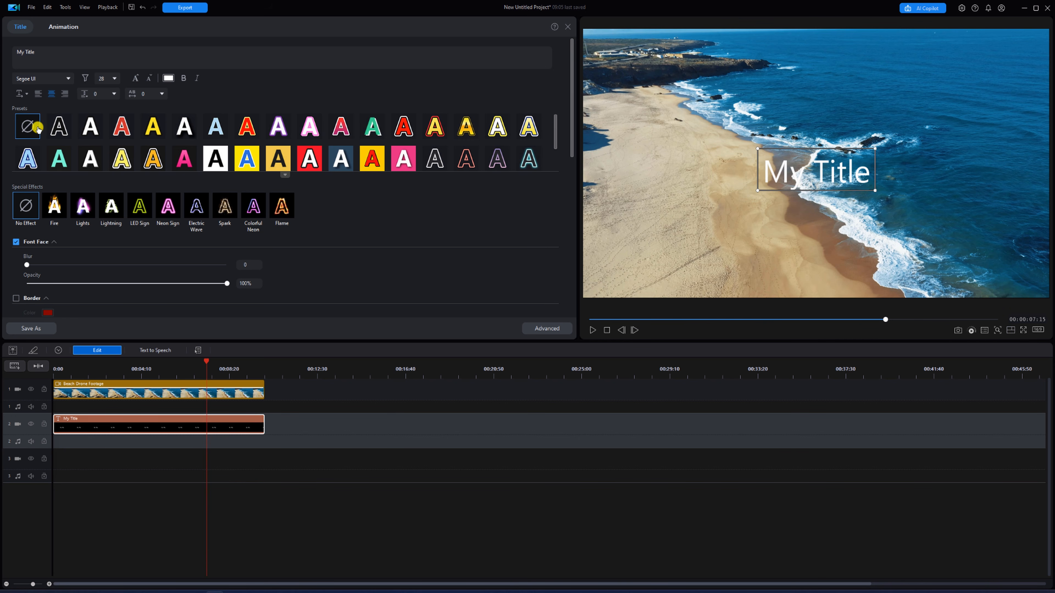
# Step: Try the Fire and Neon Sign special effects on the title and reset it to No Effect
pyautogui.click(55, 207)
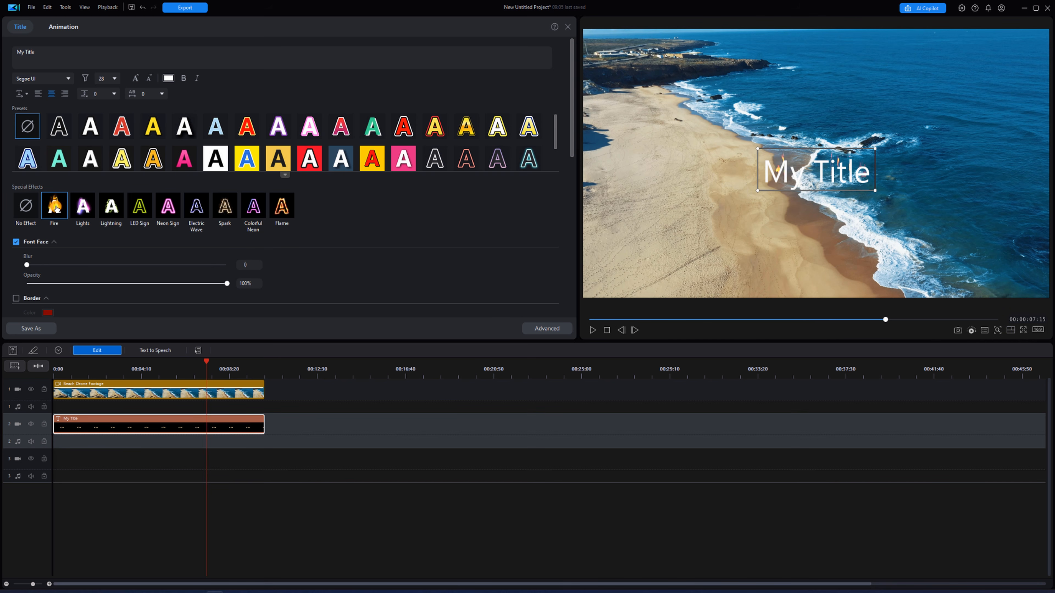
pyautogui.click(168, 210)
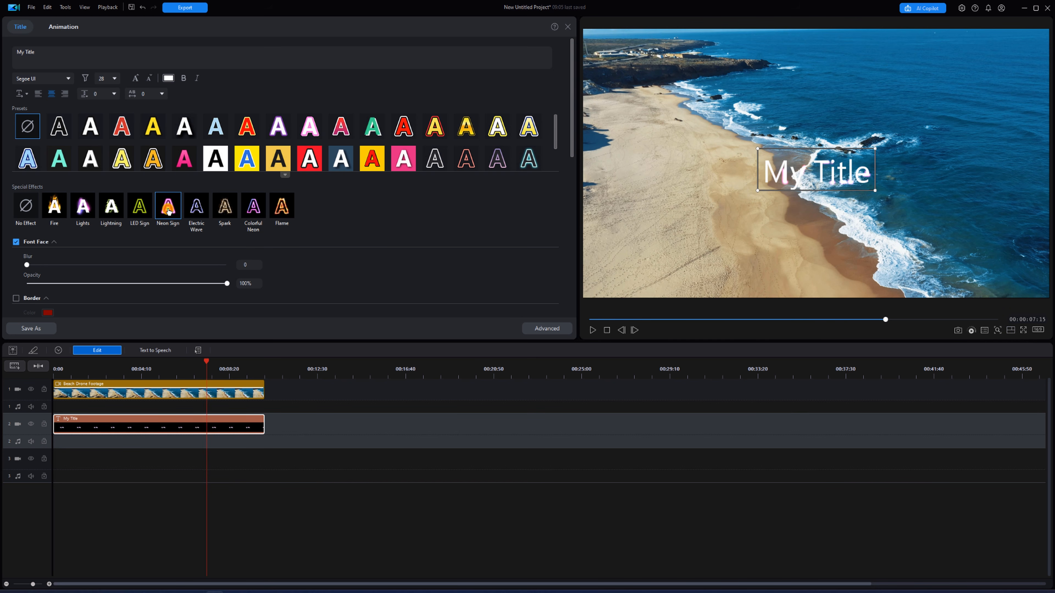
pyautogui.click(26, 206)
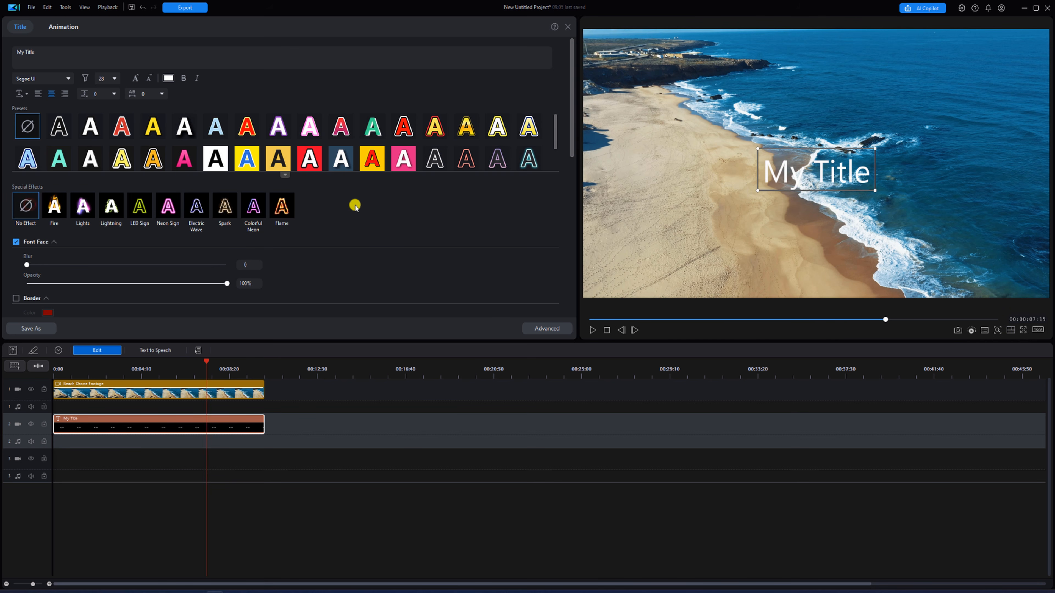
# Step: Lower the font face opacity and restore it to 100%, and switch the title's border on and off again
pyautogui.scroll(-4, 355, 207)
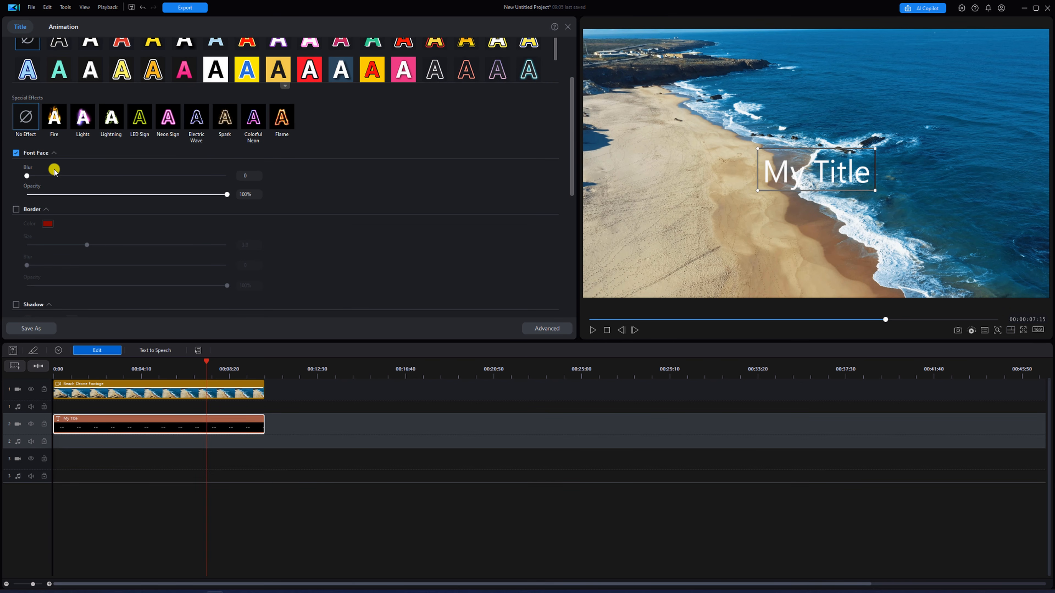
pyautogui.moveTo(224, 201); pyautogui.dragTo(129, 202)
pyautogui.moveTo(77, 203); pyautogui.dragTo(296, 205)
pyautogui.scroll(-1, 307, 207)
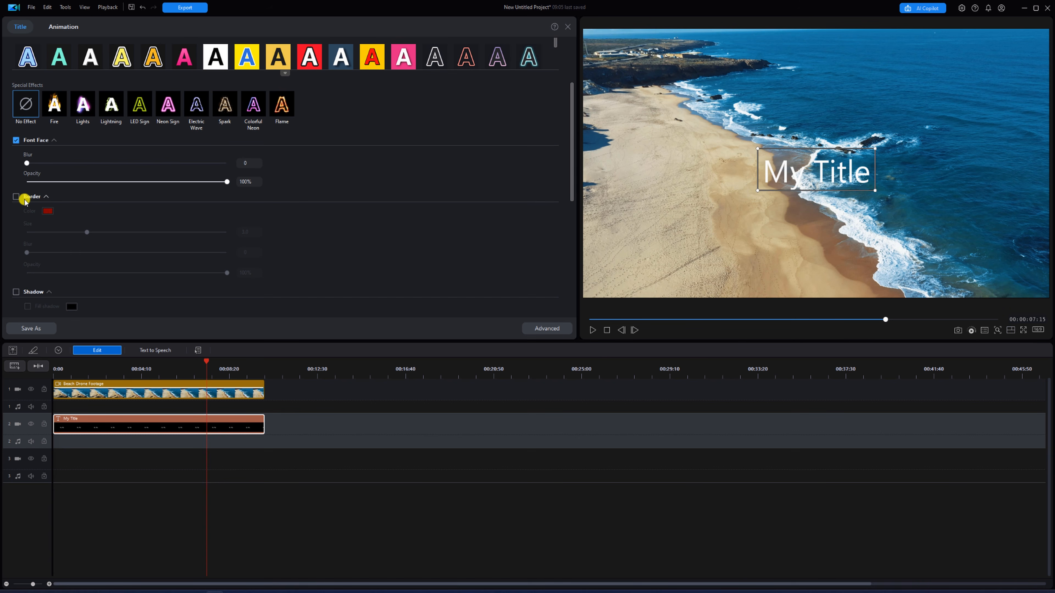
pyautogui.click(16, 196)
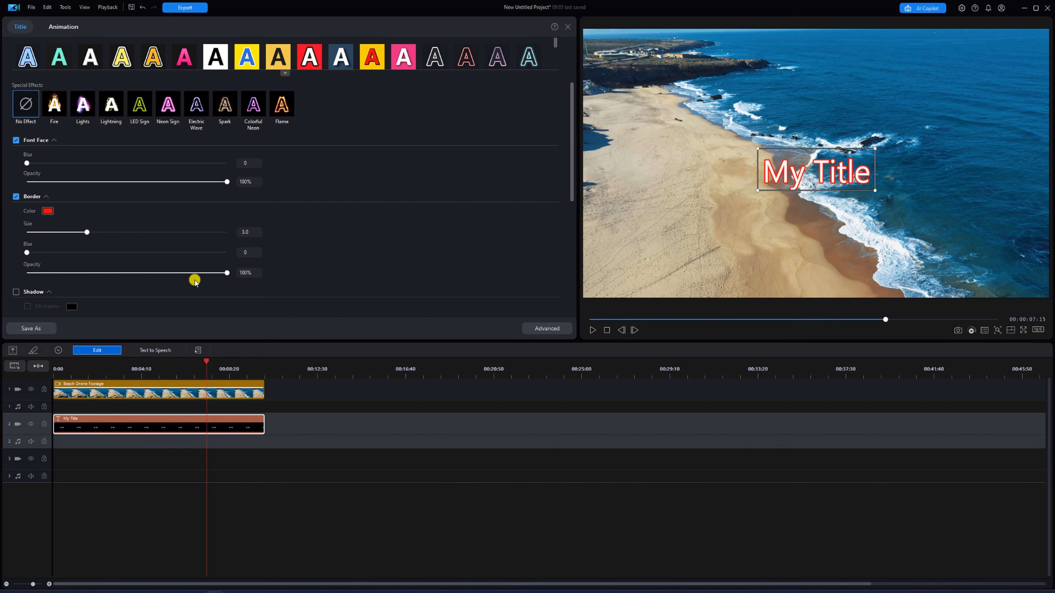
pyautogui.click(17, 196)
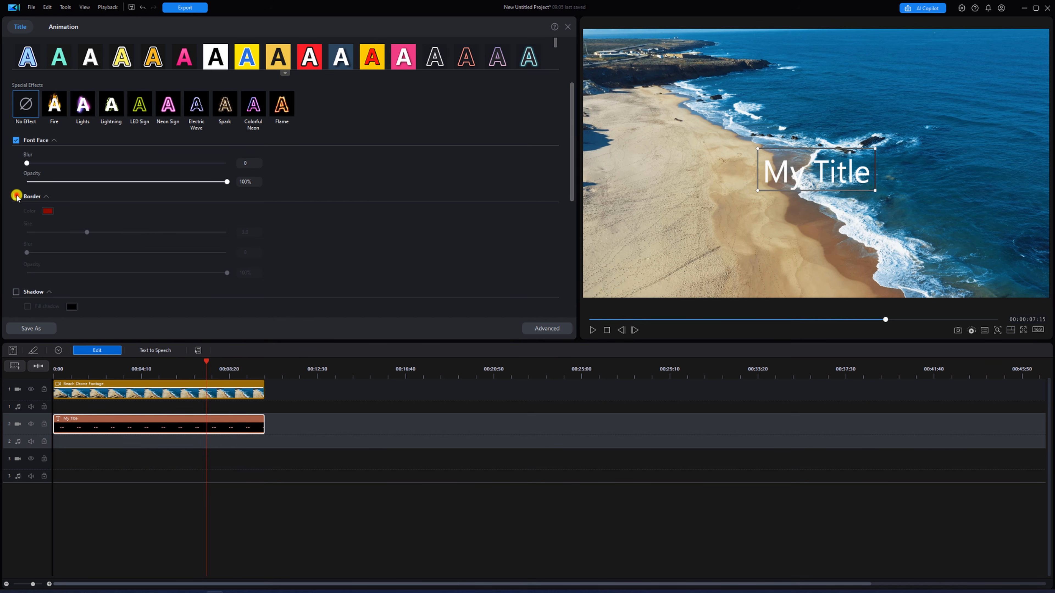
# Step: Turn on the title's shadow and look at its color choices, keeping the shadow black
pyautogui.scroll(-1, 255, 225)
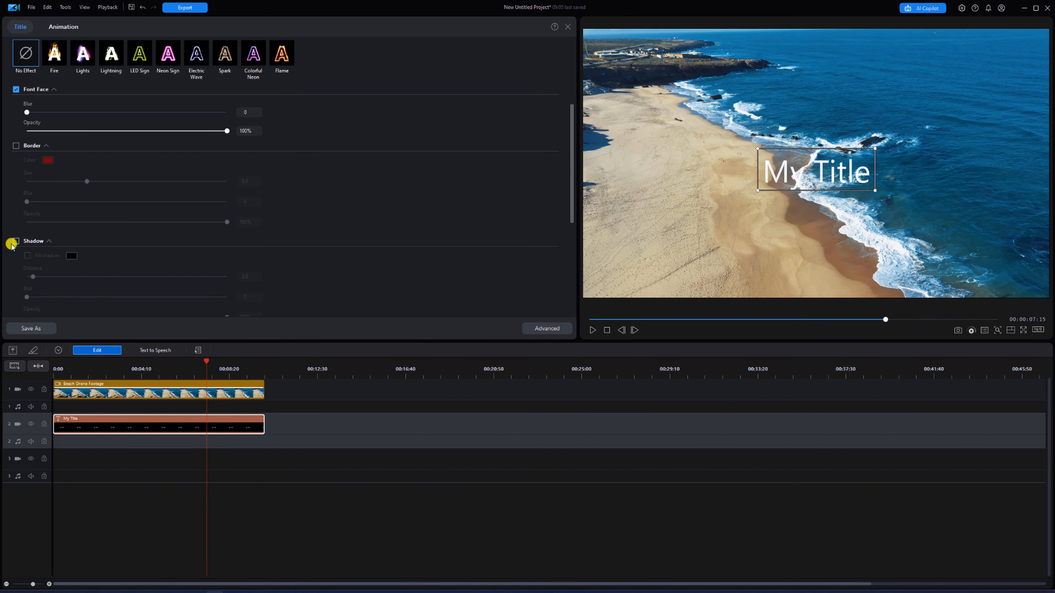
pyautogui.click(16, 241)
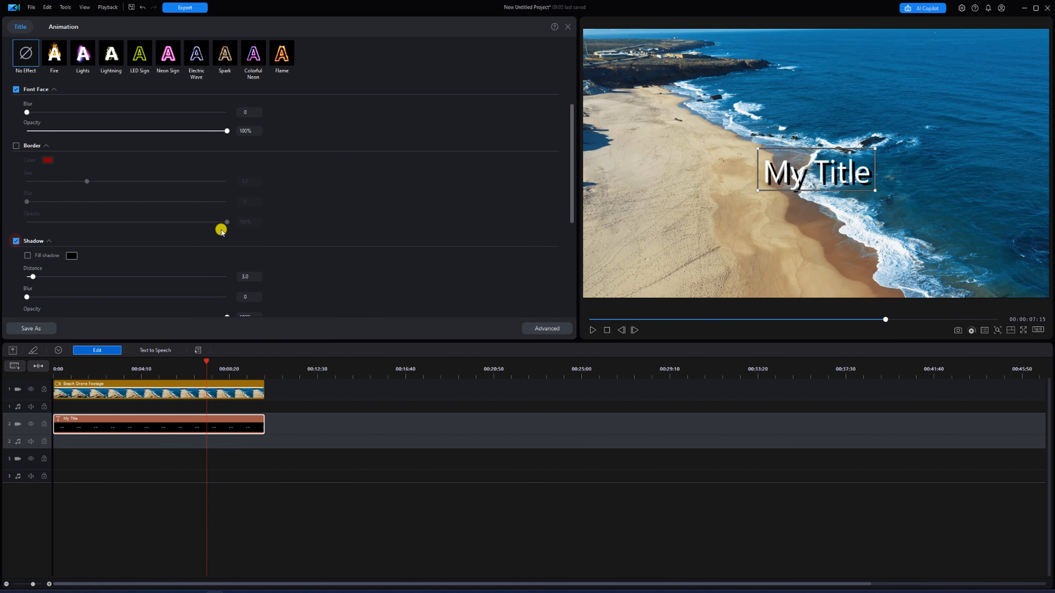
pyautogui.scroll(-2, 220, 231)
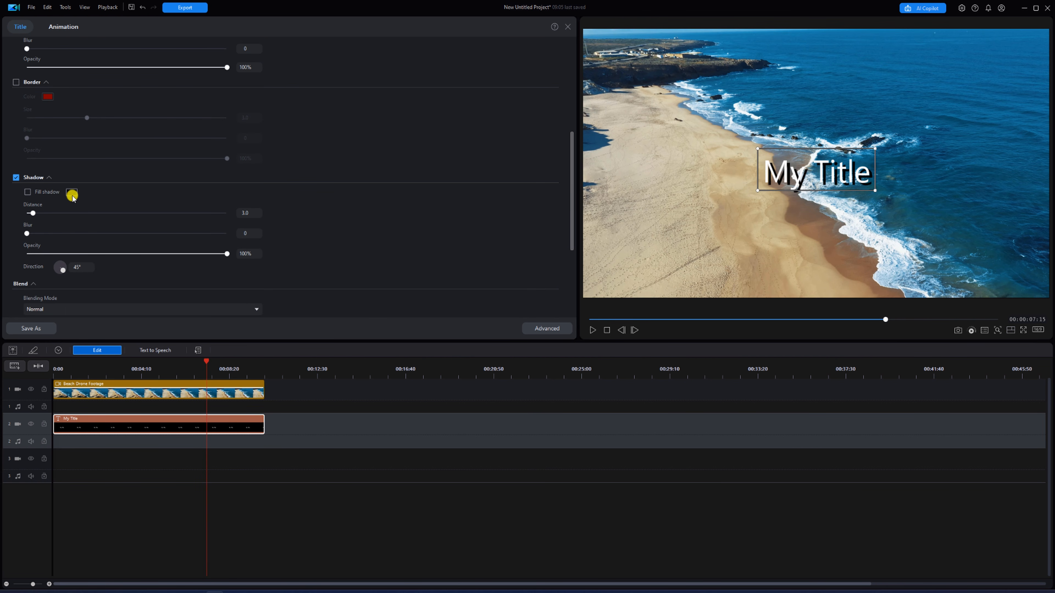
pyautogui.click(72, 193)
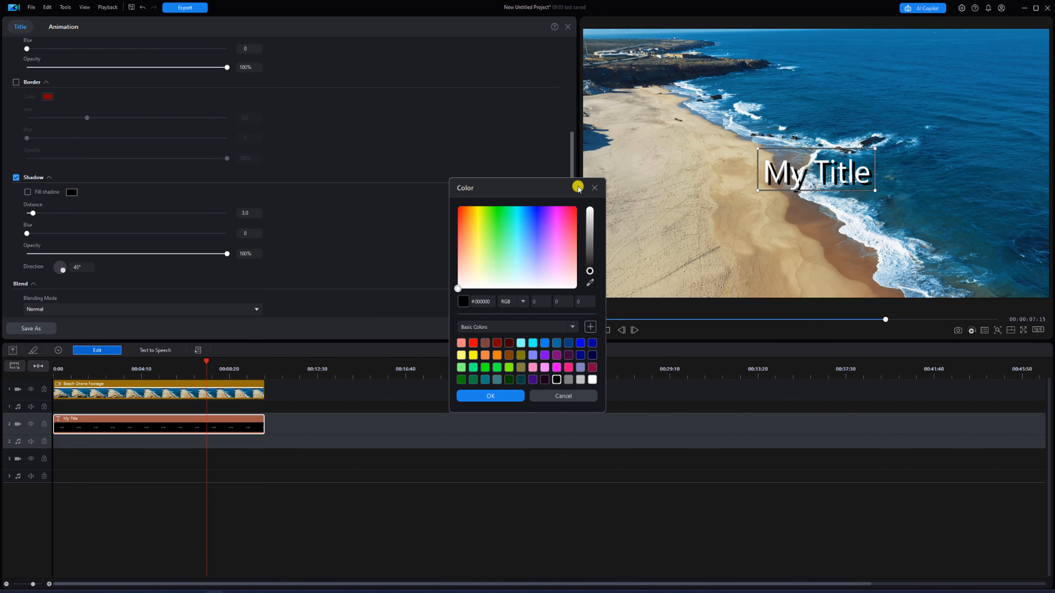
pyautogui.click(593, 187)
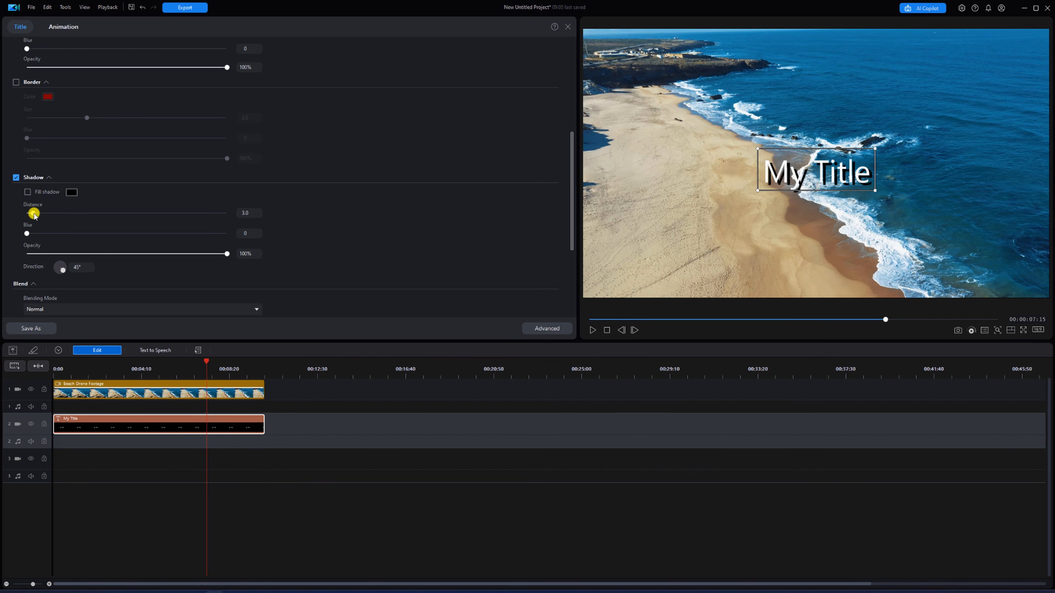
# Step: Try a larger shadow distance and a different shadow direction, and restore the distance to 3.0 and the direction to 45°
pyautogui.moveTo(33, 215); pyautogui.dragTo(91, 213)
pyautogui.doubleClick(253, 213)
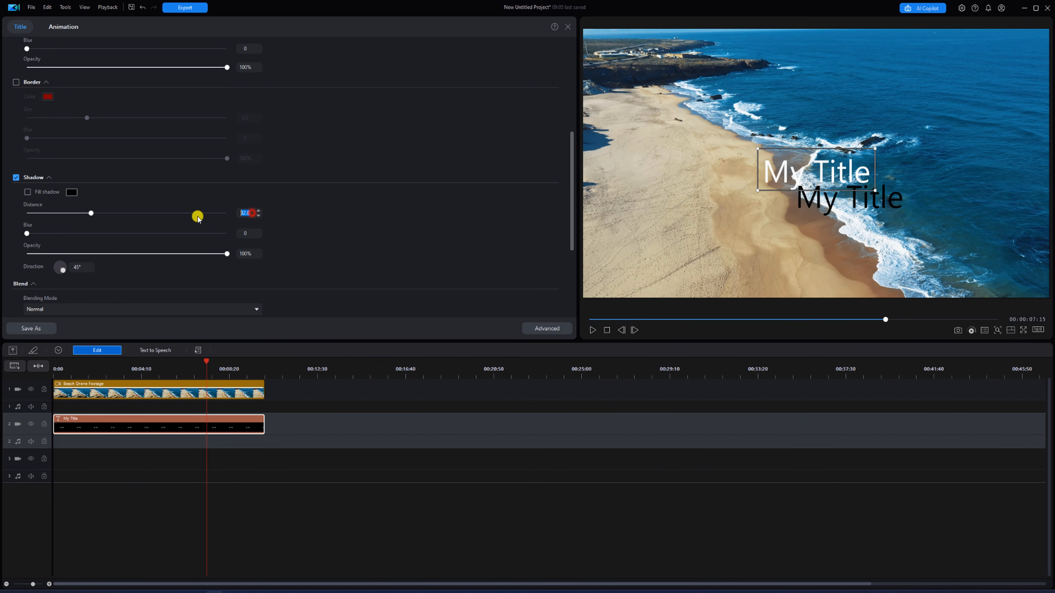
pyautogui.write('3')
pyautogui.press('Return')
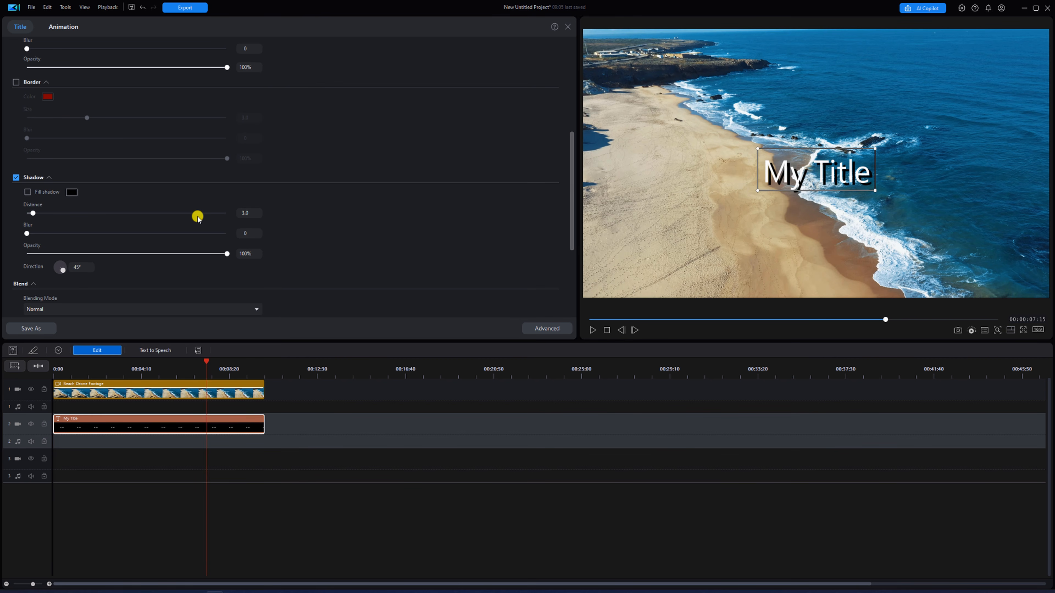
pyautogui.scroll(-3, 335, 215)
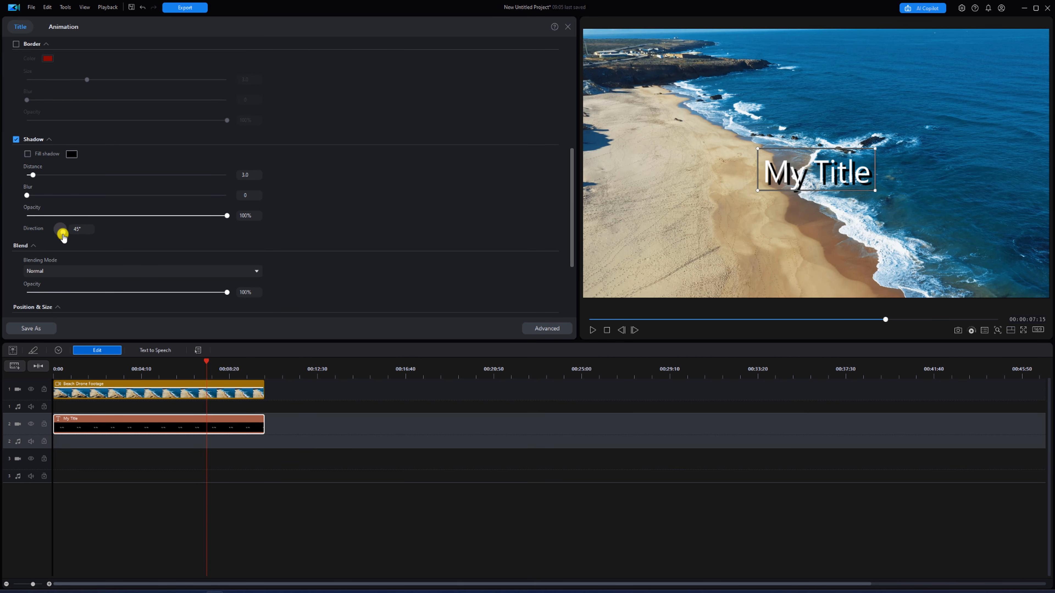
pyautogui.moveTo(62, 237)
pyautogui.mouseDown()
pyautogui.moveTo(48, 236)
pyautogui.moveTo(62, 237)
pyautogui.mouseUp()
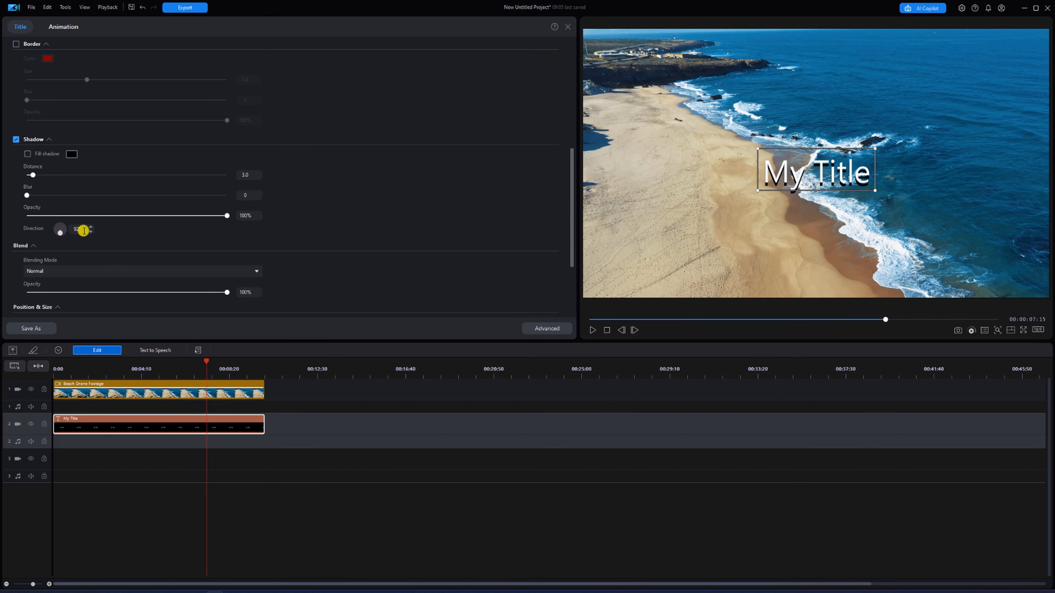
pyautogui.press('Return')
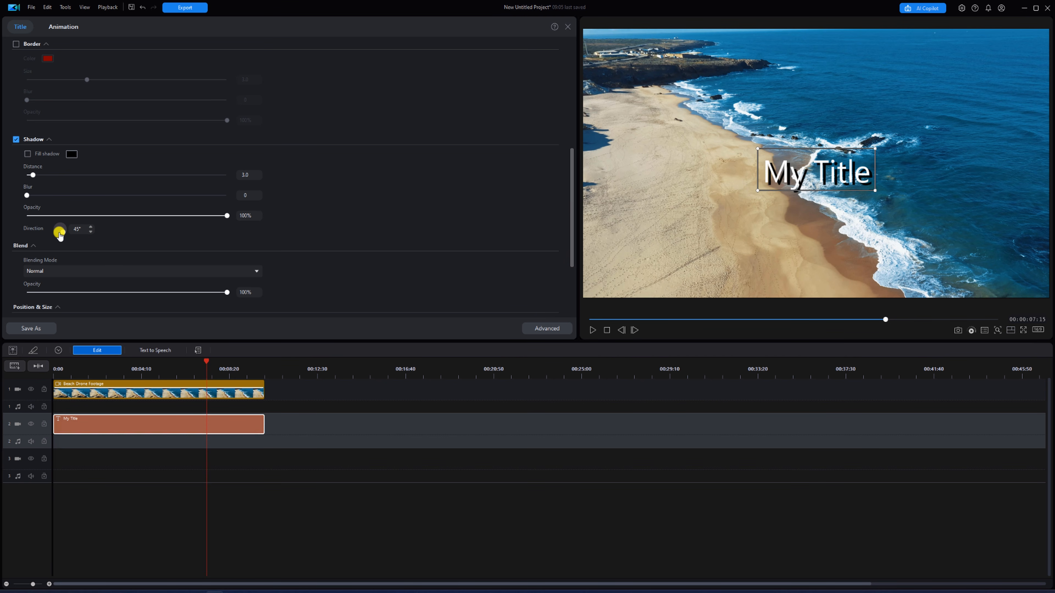
# Step: Try other blending modes on the title, including Difference, and restore Normal
pyautogui.scroll(-1, 168, 236)
pyautogui.scroll(-1, 167, 236)
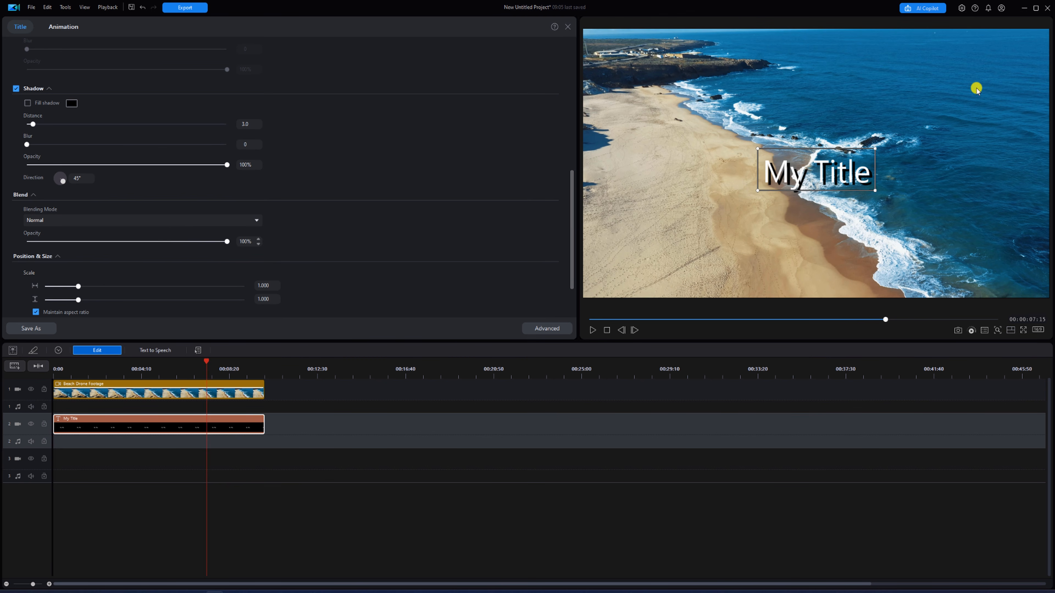
pyautogui.click(256, 224)
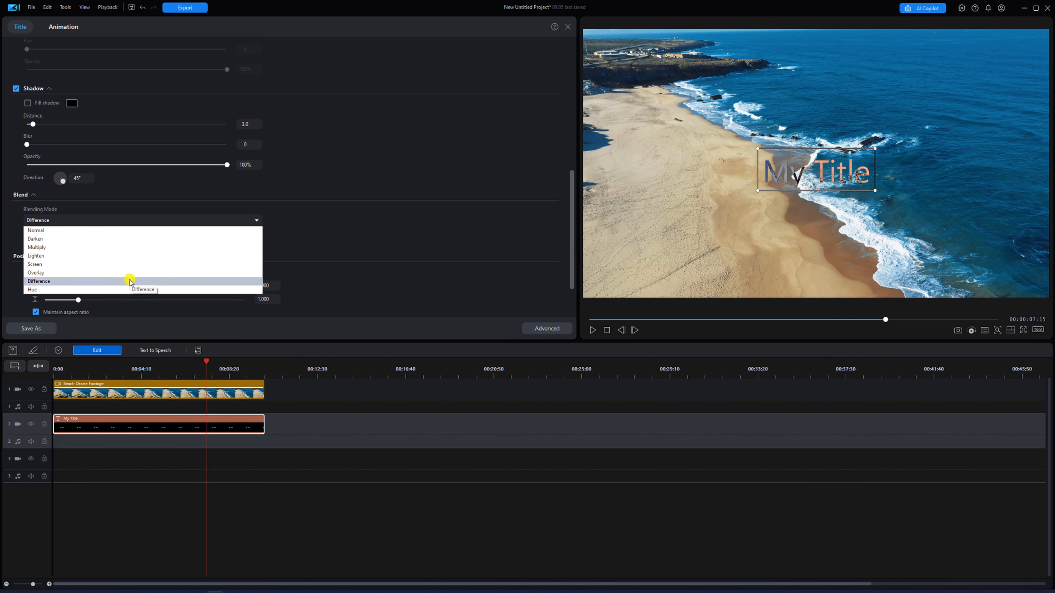
pyautogui.click(340, 183)
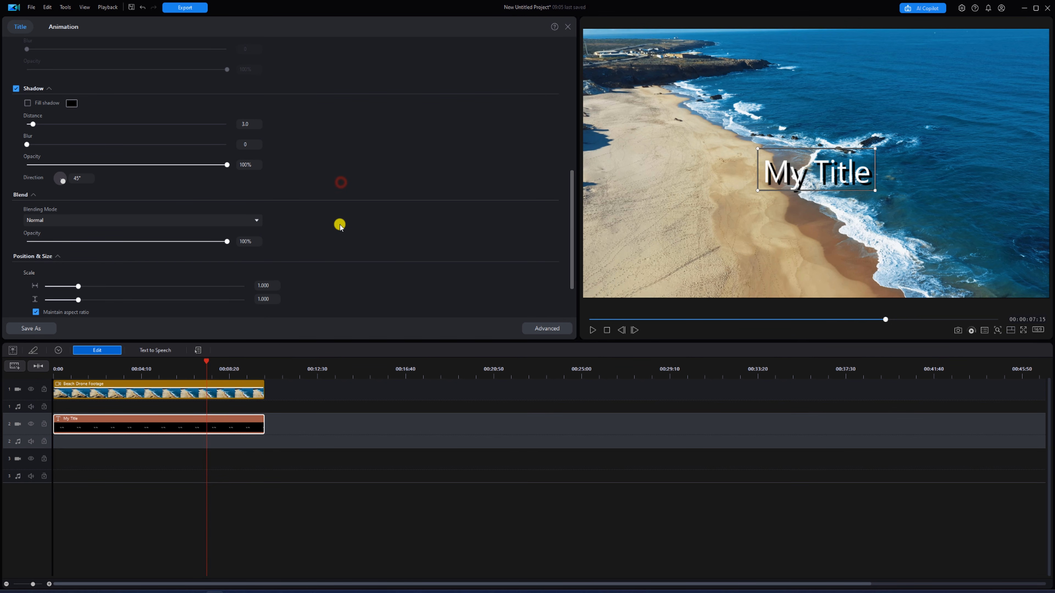
# Step: Try scaling the title to about 1.382 and moving it to X position 1.000, and restore the scale to 1.000
pyautogui.scroll(-1, 339, 225)
pyautogui.scroll(-4, 364, 216)
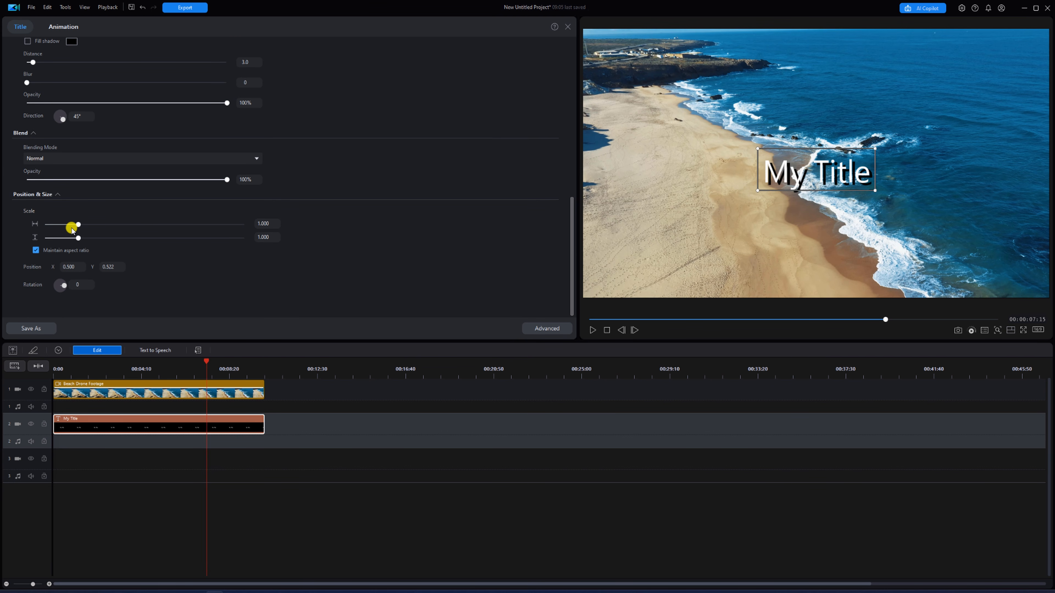
pyautogui.moveTo(77, 223); pyautogui.dragTo(90, 240)
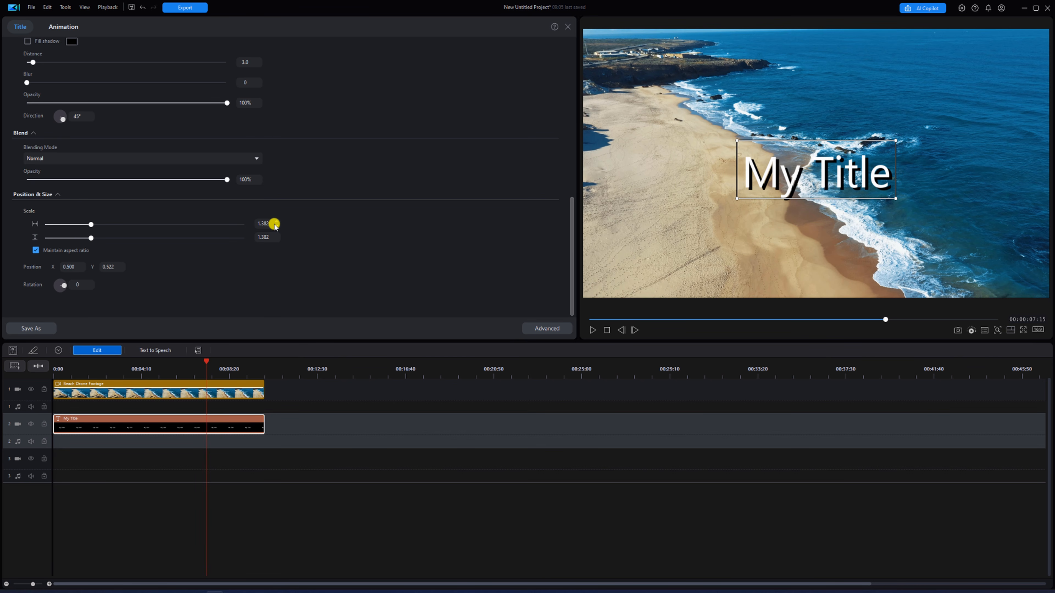
pyautogui.moveTo(77, 267); pyautogui.dragTo(53, 265)
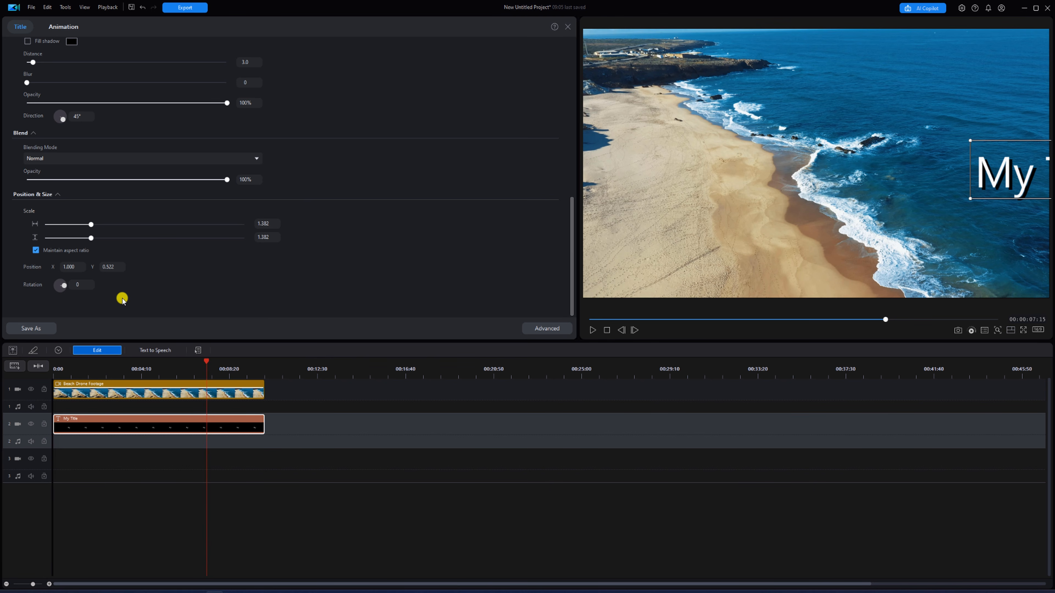
pyautogui.moveTo(119, 268); pyautogui.dragTo(82, 268)
pyautogui.moveTo(270, 222); pyautogui.dragTo(227, 222)
pyautogui.write('1.000')
pyautogui.press('Return')
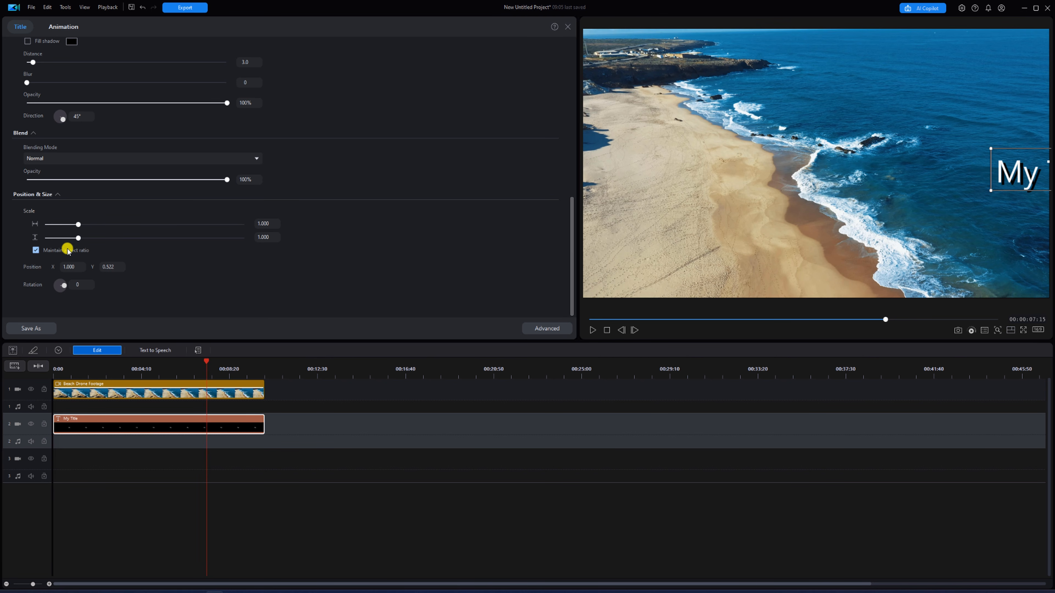
# Step: Try other X positions for the title, including 0.050, and center it at X 0.500 and Y 0.500
pyautogui.moveTo(76, 266); pyautogui.dragTo(48, 266)
pyautogui.write('0.050')
pyautogui.press('Return')
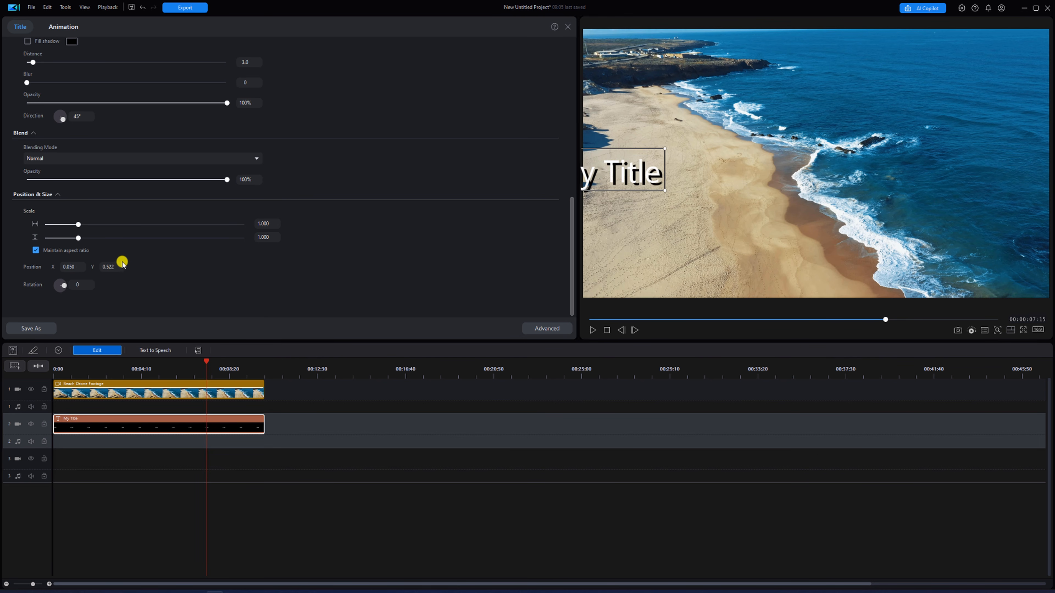
pyautogui.moveTo(118, 266); pyautogui.dragTo(80, 266)
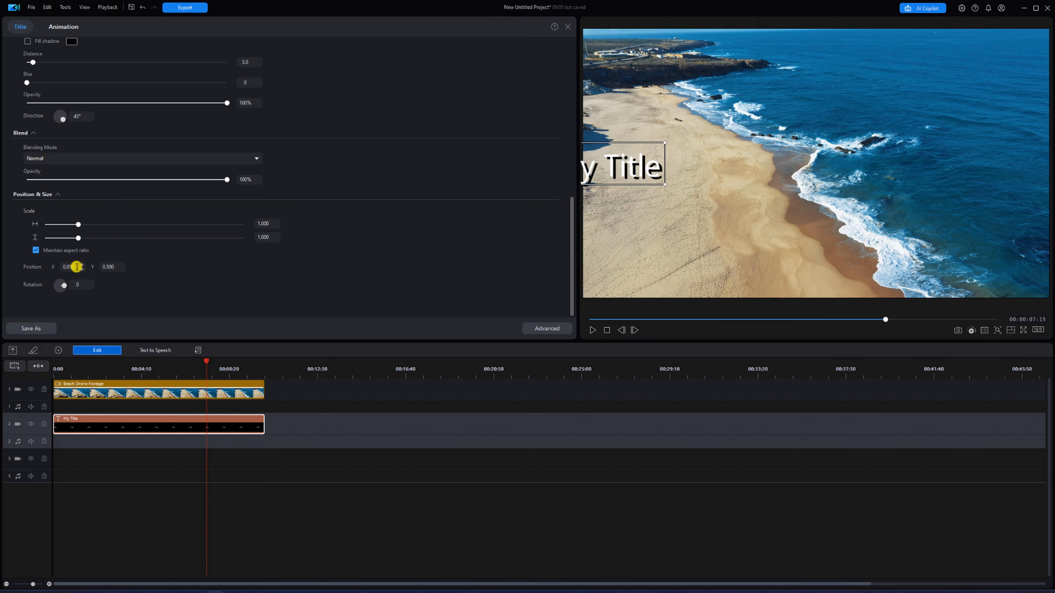
pyautogui.moveTo(84, 267); pyautogui.dragTo(38, 265)
pyautogui.write('10')
pyautogui.press('Return')
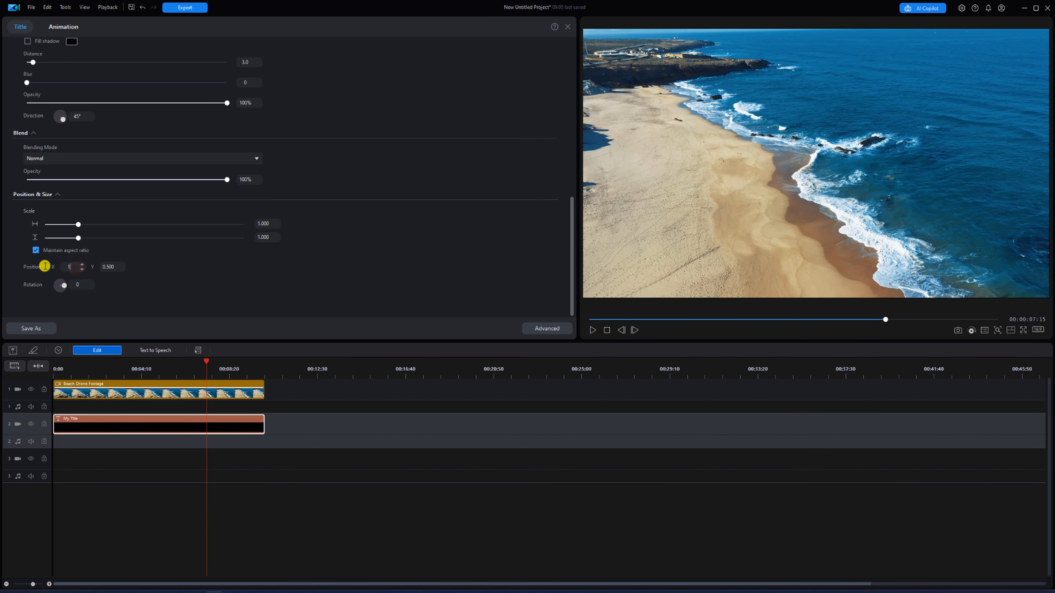
pyautogui.write('0.5')
pyautogui.press('Return')
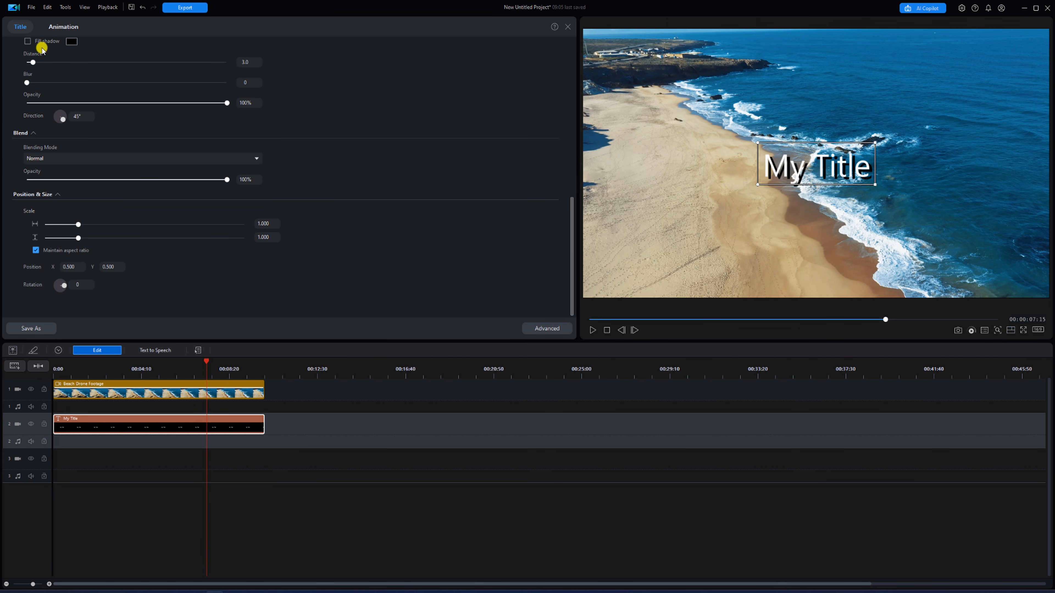
# Step: Try the Emerge, Pop and Balloon entrance animations on the title
pyautogui.click(66, 25)
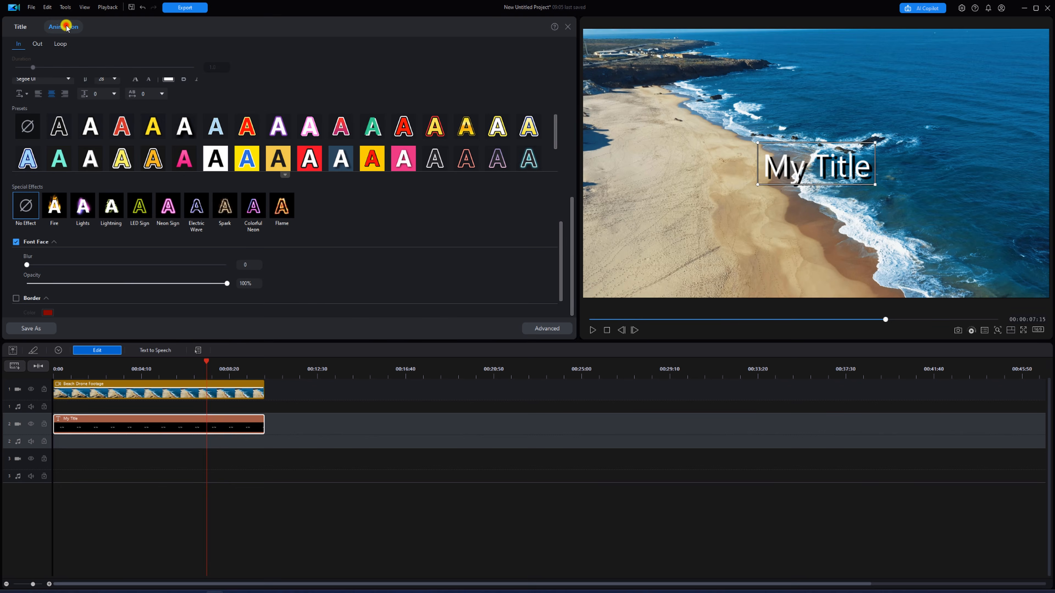
pyautogui.scroll(8, 135, 154)
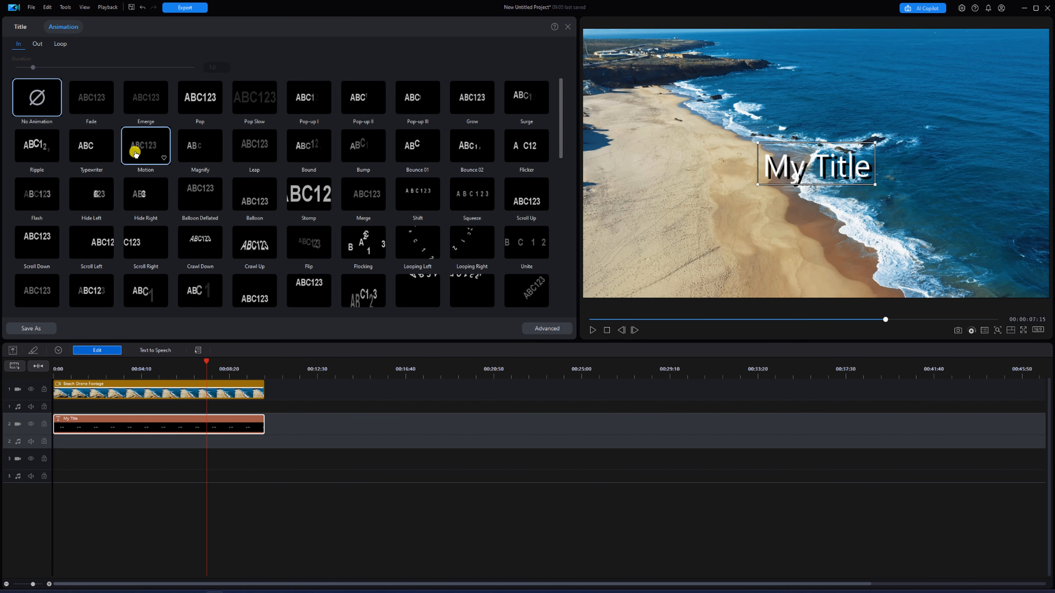
pyautogui.click(132, 106)
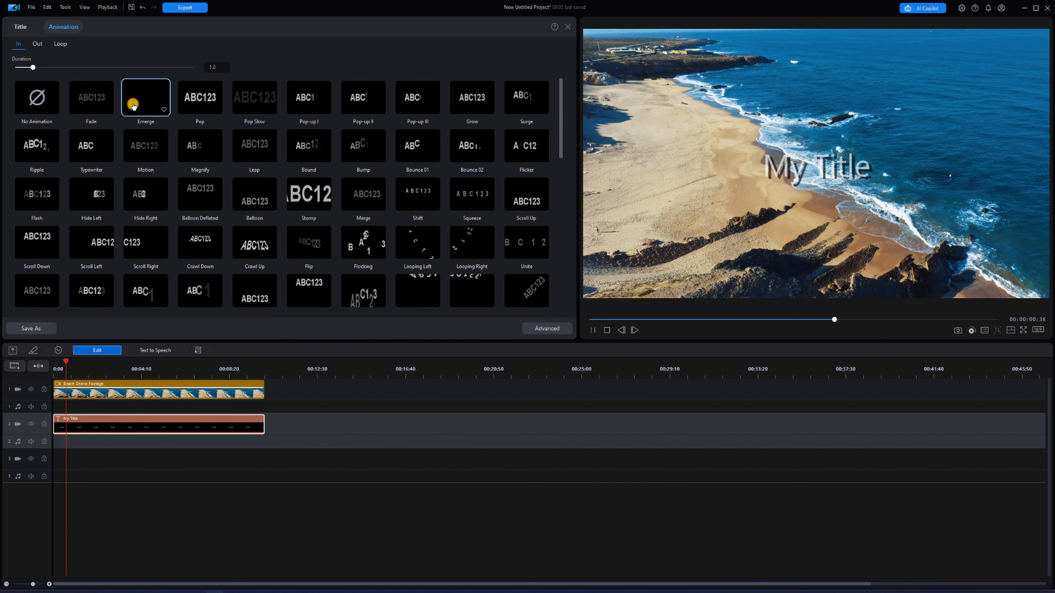
pyautogui.click(186, 95)
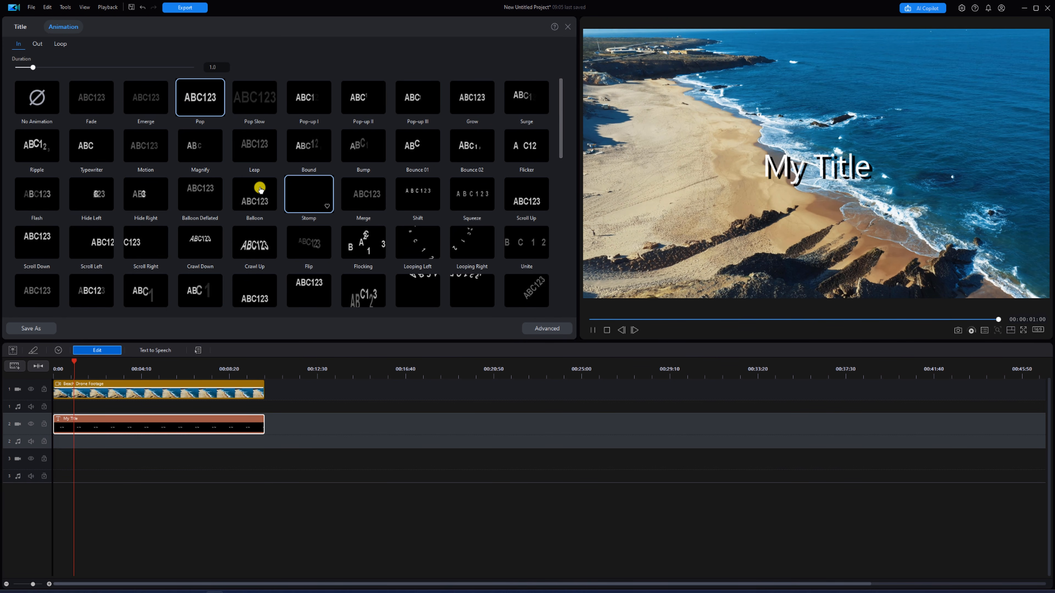
pyautogui.click(257, 191)
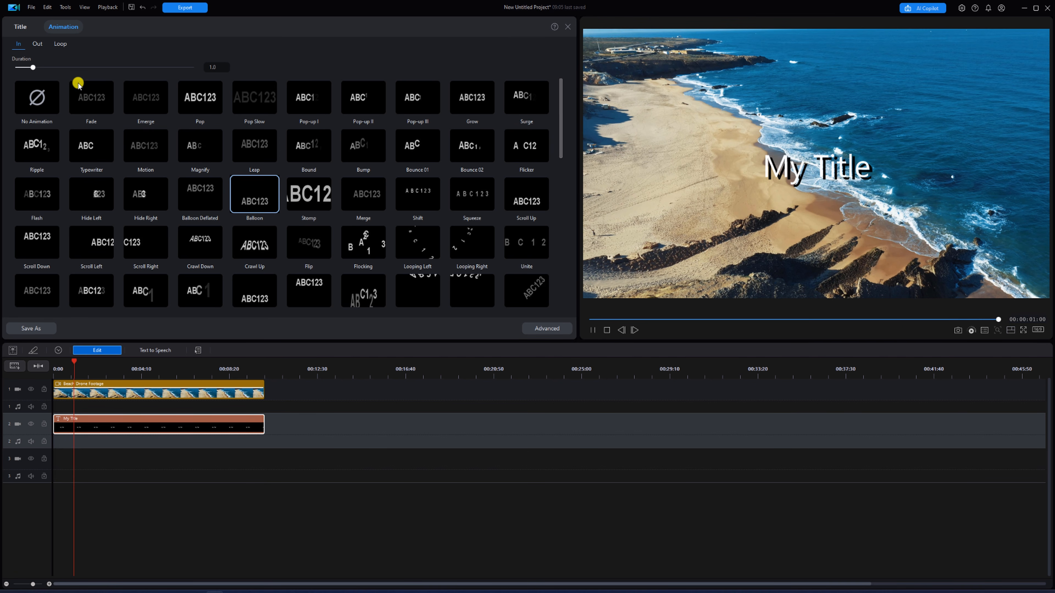
# Step: Try the Balloon exit animation and the Scale loop animation on the title
pyautogui.click(38, 43)
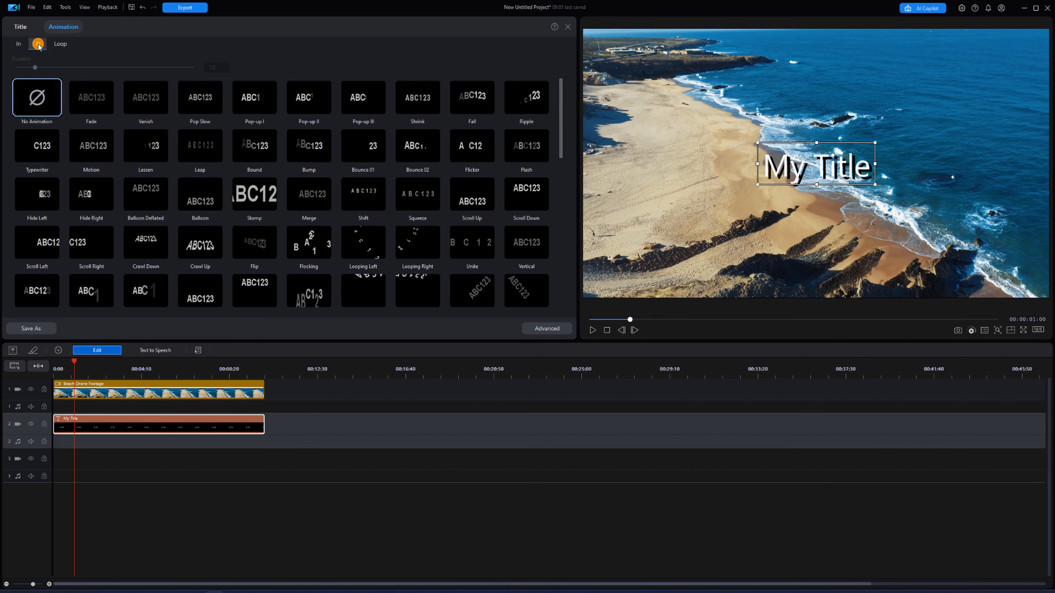
pyautogui.click(203, 193)
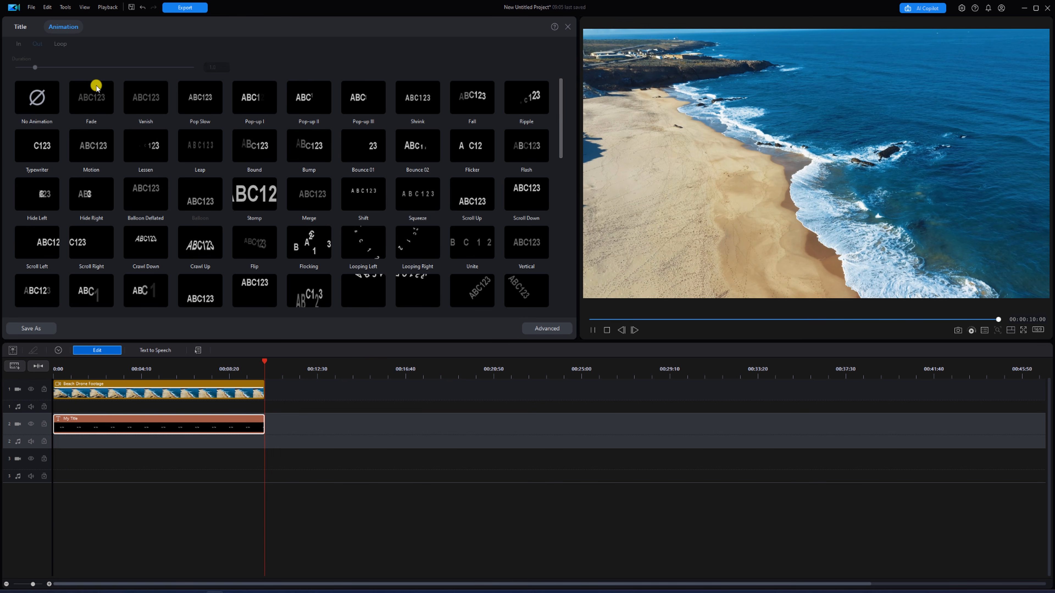
pyautogui.click(61, 43)
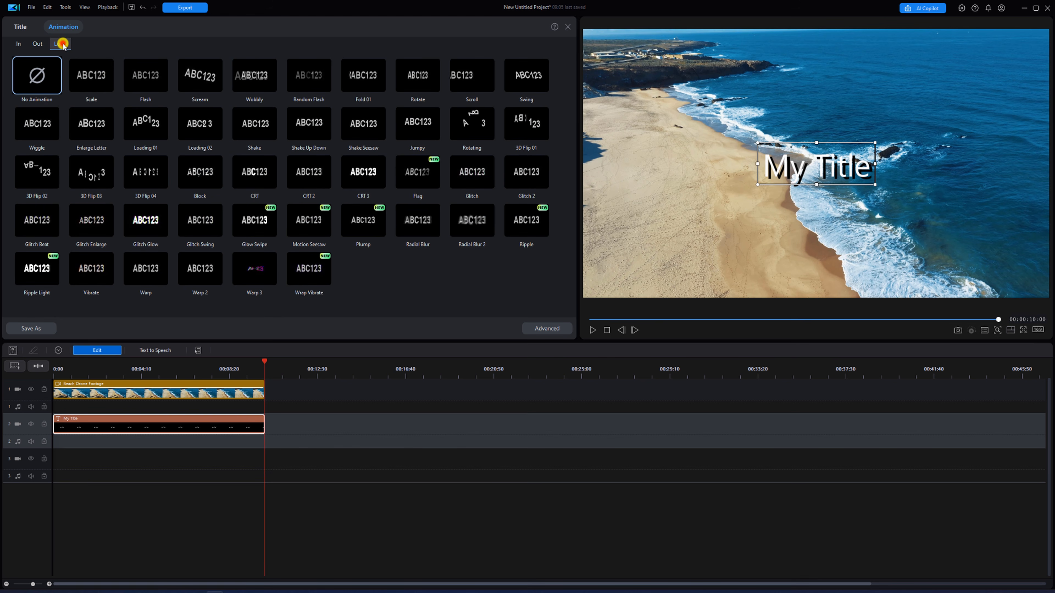
pyautogui.click(101, 77)
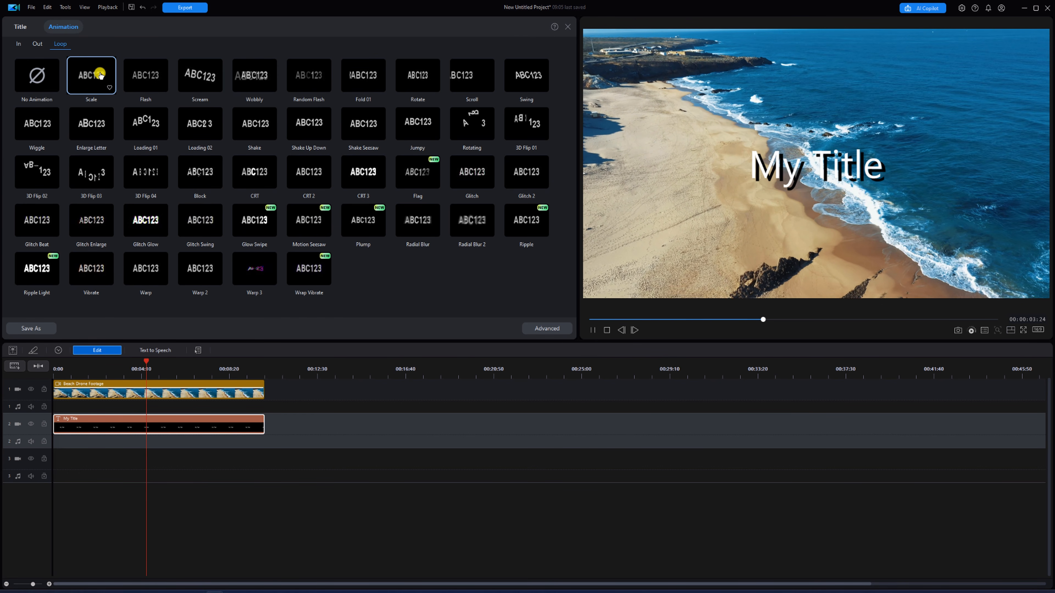
# Step: Reset the title's loop, exit and entrance animations to No Animation
pyautogui.click(35, 74)
pyautogui.click(37, 44)
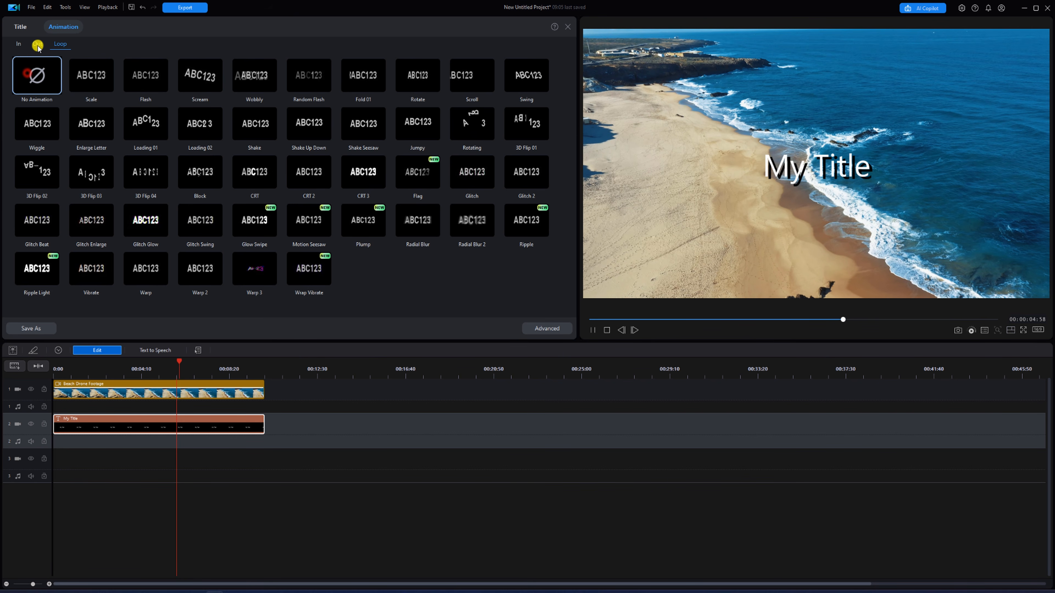
pyautogui.click(42, 104)
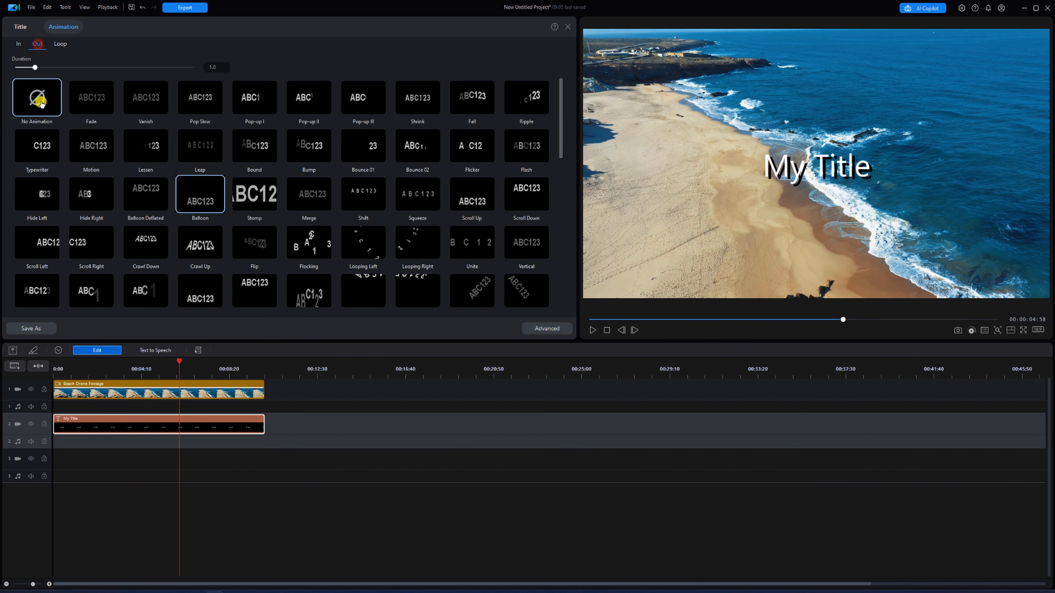
pyautogui.click(16, 44)
pyautogui.click(29, 98)
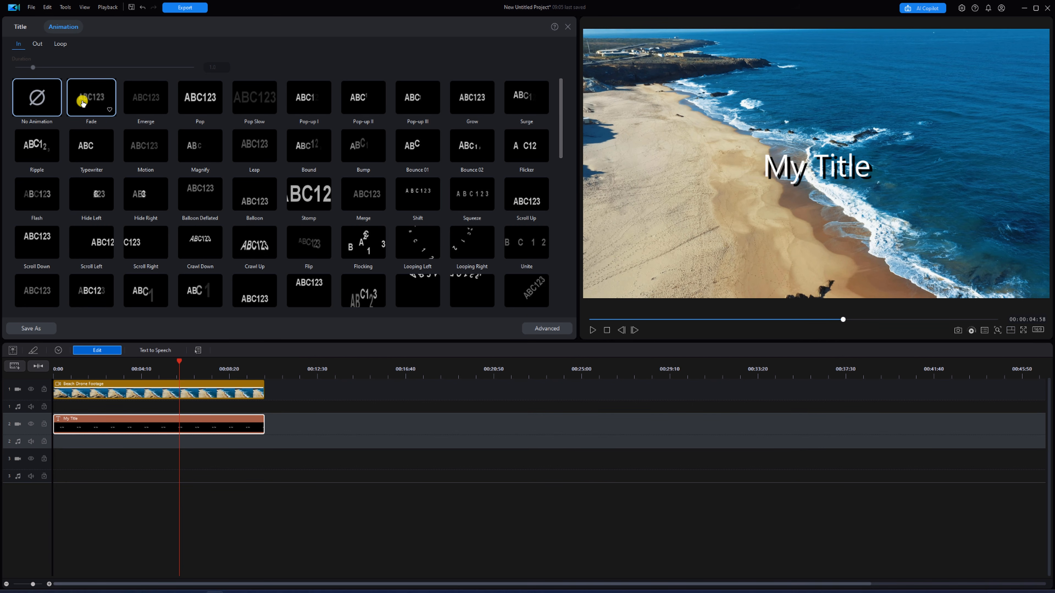
# Step: Apply the Fade entrance animation to the title with a duration of 7.7 seconds
pyautogui.click(103, 104)
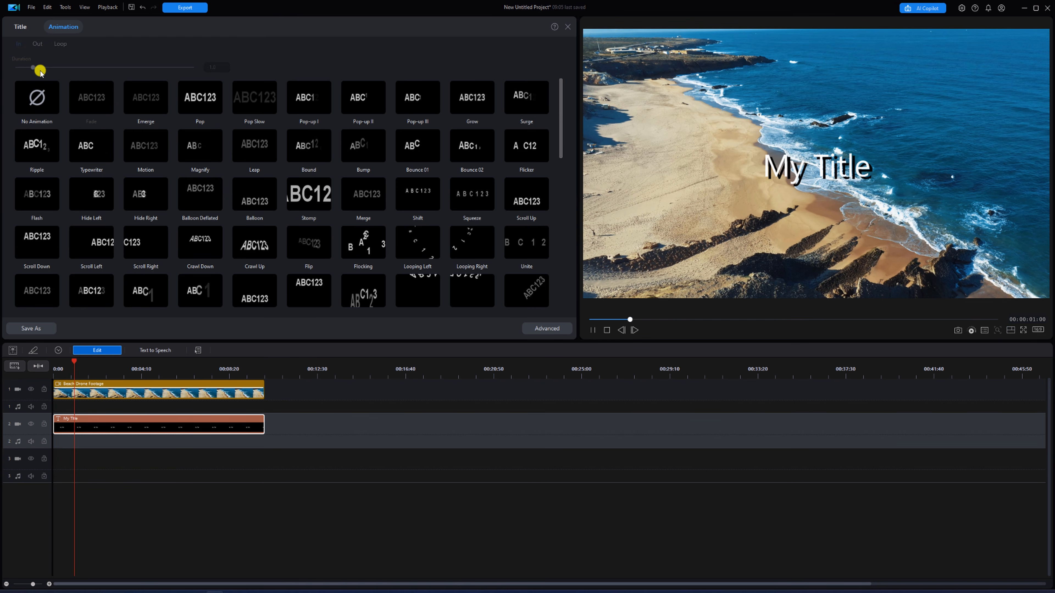
pyautogui.moveTo(34, 68); pyautogui.dragTo(153, 70)
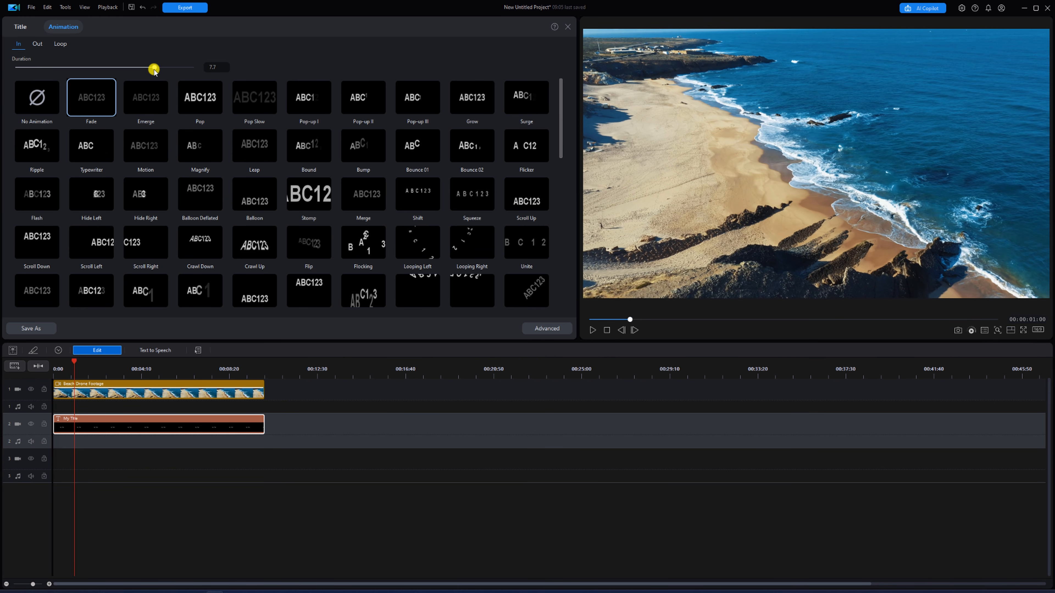
# Step: Set the duration of the title's Fade entrance animation to 1.0 seconds
pyautogui.moveTo(153, 67); pyautogui.dragTo(1, 81)
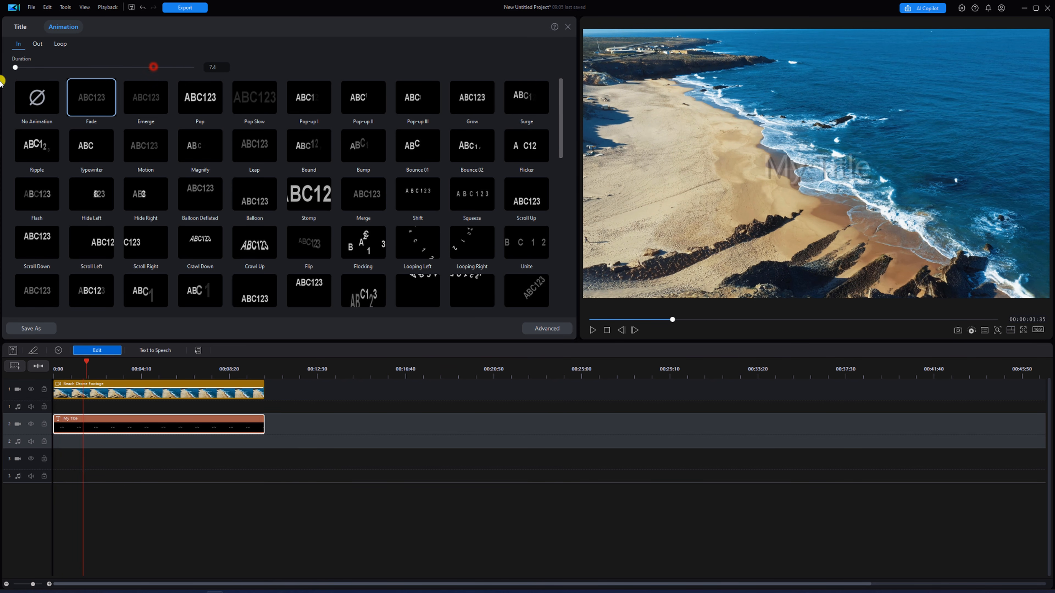
pyautogui.doubleClick(216, 67)
pyautogui.press('Return')
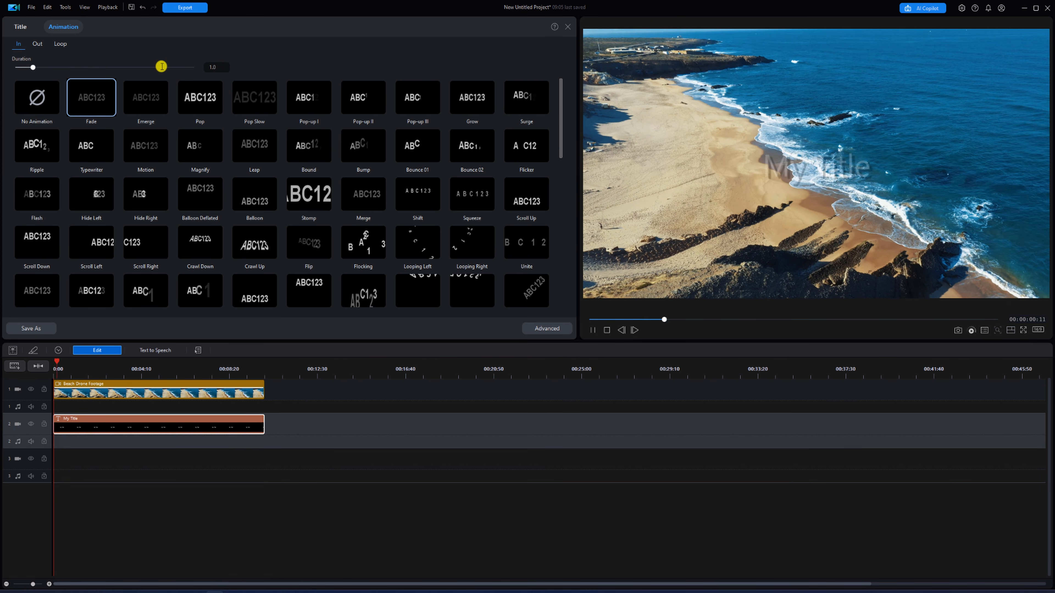
pyautogui.click(28, 93)
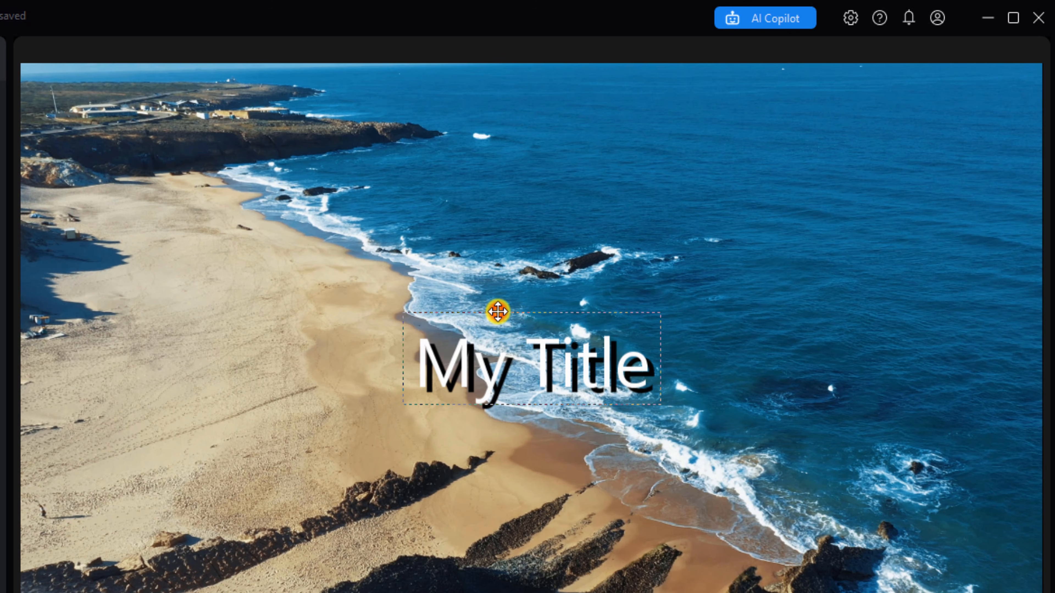
# Step: Try moving, enlarging and rotating the title directly in the preview using its frame and upper-left corner
pyautogui.moveTo(498, 311)
pyautogui.mouseDown()
pyautogui.moveTo(391, 322)
pyautogui.moveTo(572, 193)
pyautogui.moveTo(478, 175)
pyautogui.moveTo(431, 330)
pyautogui.moveTo(501, 348)
pyautogui.moveTo(499, 305)
pyautogui.mouseUp()
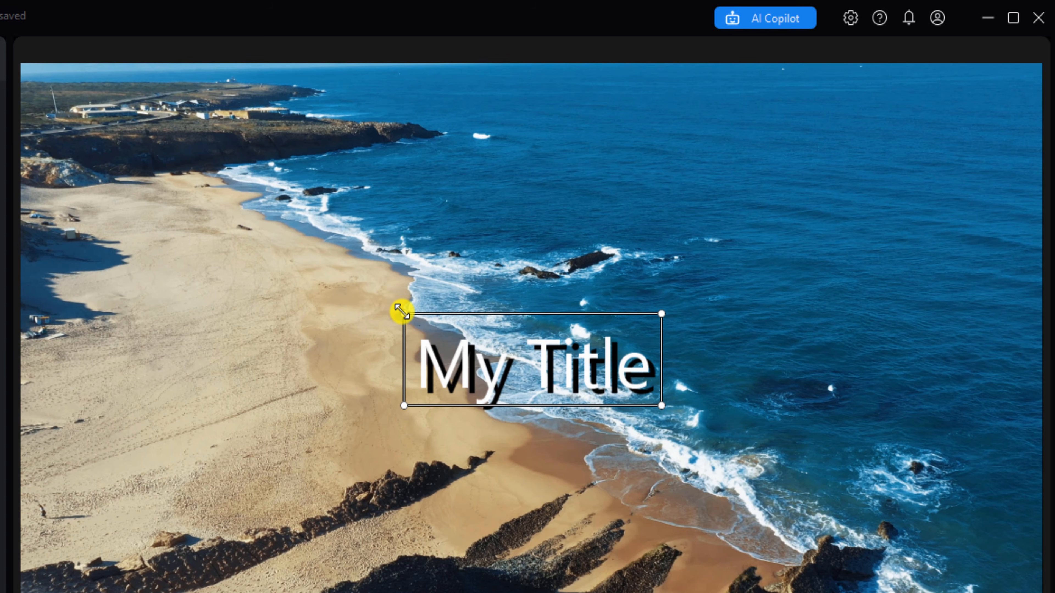
pyautogui.click(401, 311)
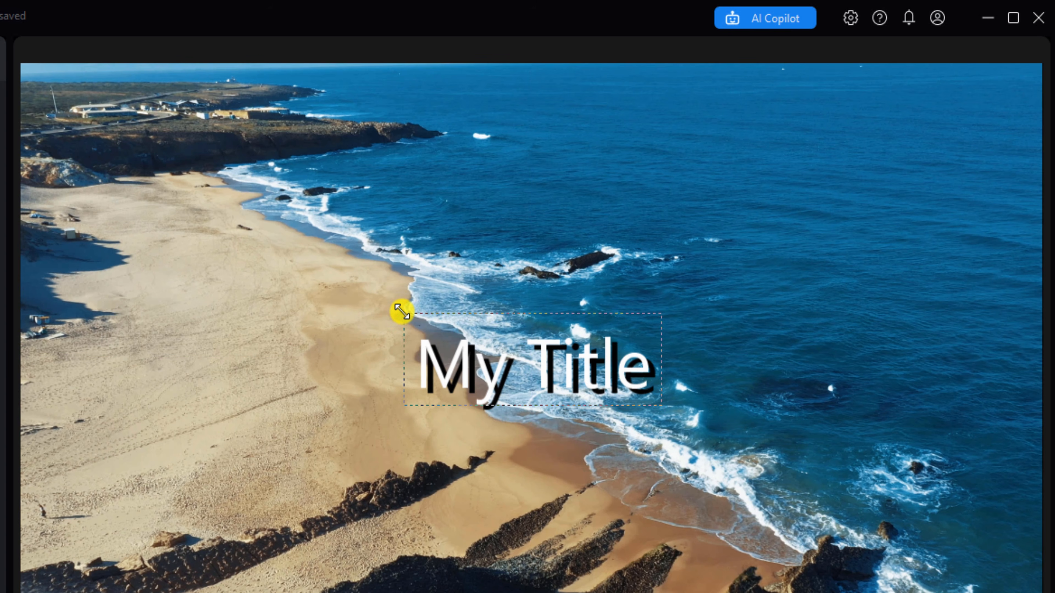
pyautogui.moveTo(402, 311); pyautogui.dragTo(335, 307)
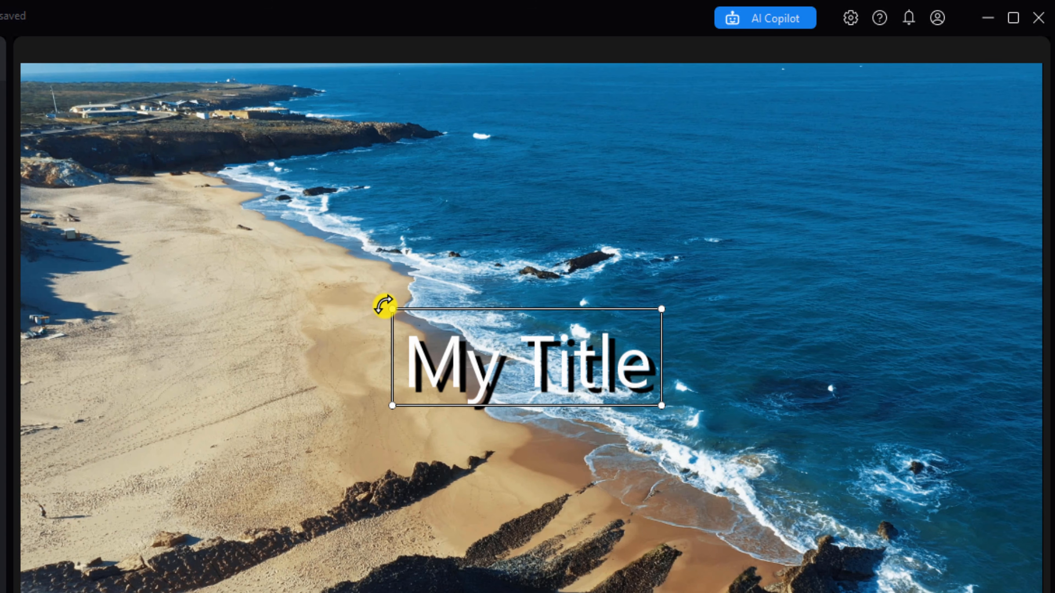
pyautogui.moveTo(383, 305)
pyautogui.mouseDown()
pyautogui.moveTo(390, 437)
pyautogui.moveTo(404, 461)
pyautogui.moveTo(360, 386)
pyautogui.moveTo(350, 318)
pyautogui.moveTo(363, 300)
pyautogui.mouseUp()
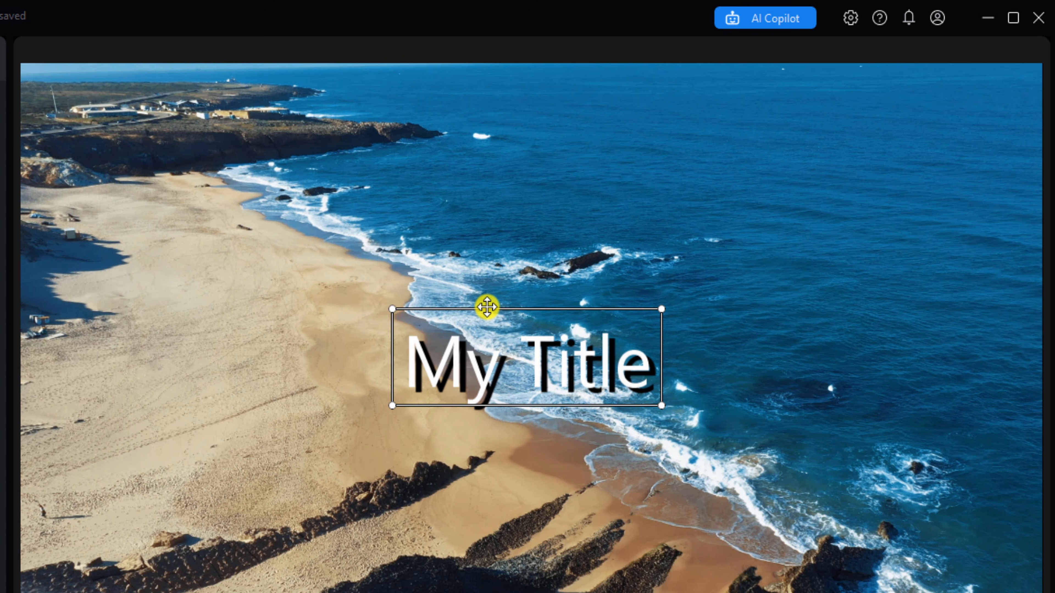
# Step: Nudge the selected title up and down and slightly to the right in the preview in small increments
pyautogui.click(487, 307)
pyautogui.press('Down')
pyautogui.press('Up')
pyautogui.press('Up')
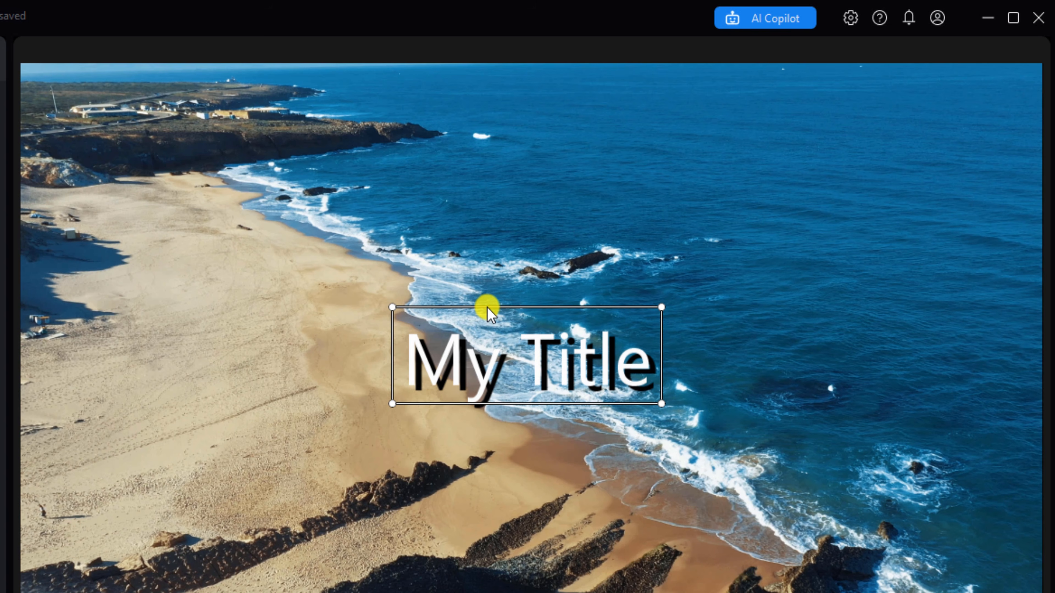
pyautogui.press('Up')
pyautogui.press('Up')
pyautogui.press('Up')
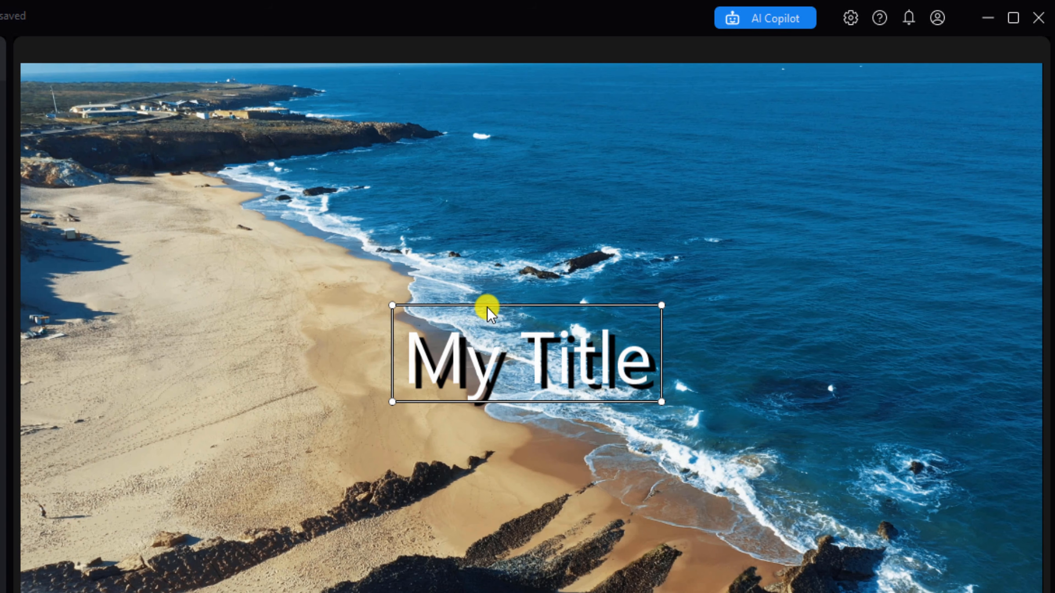
pyautogui.press('Up')
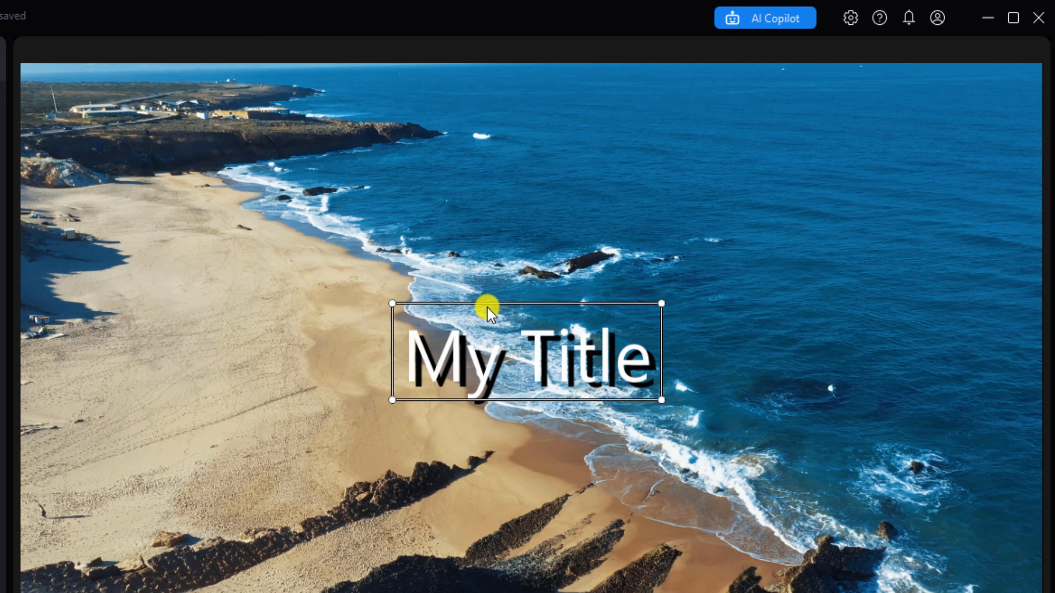
pyautogui.press('Down')
pyautogui.press('Down')
pyautogui.press('Down')
pyautogui.press('Down')
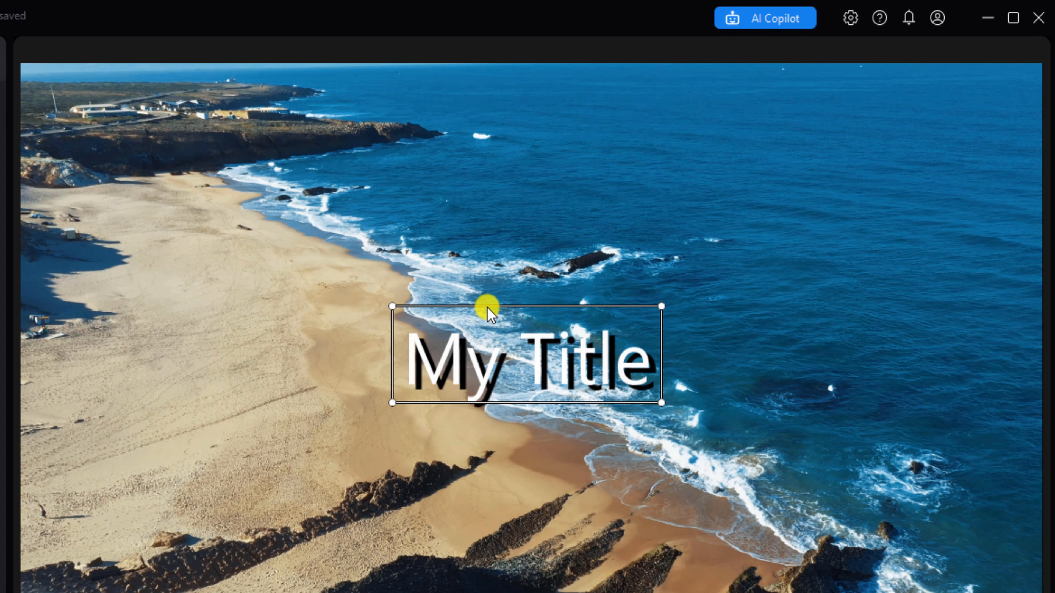
pyautogui.press('Down')
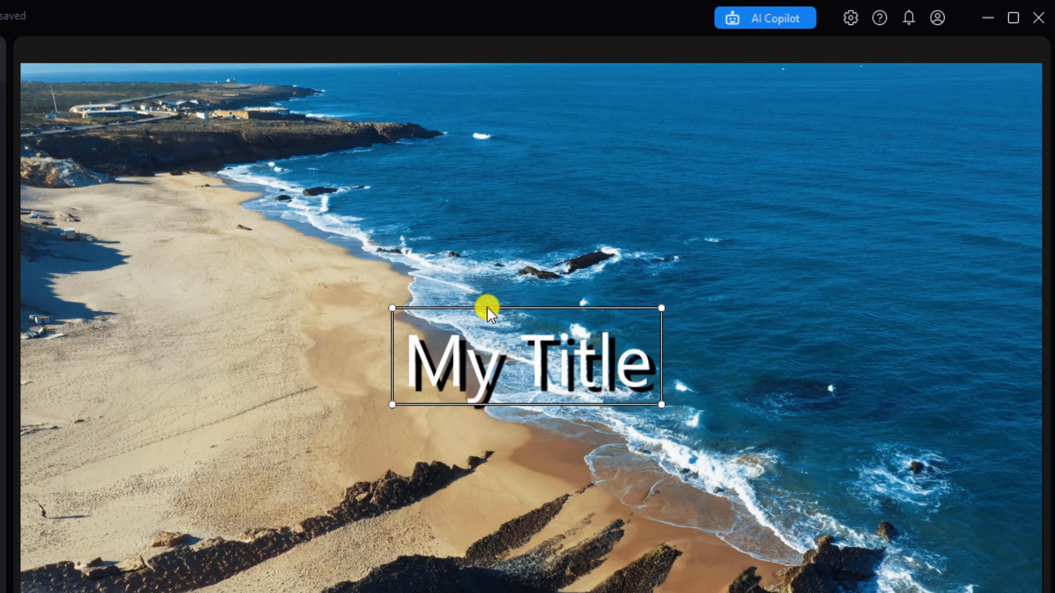
pyautogui.press('Down')
pyautogui.press('Right')
pyautogui.press('Right')
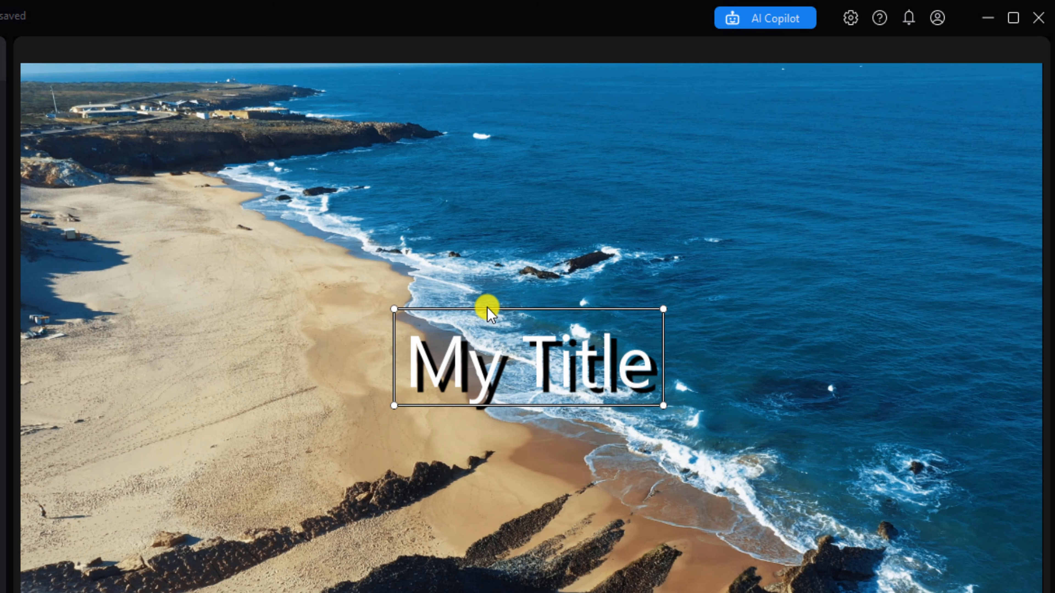
pyautogui.press('Right')
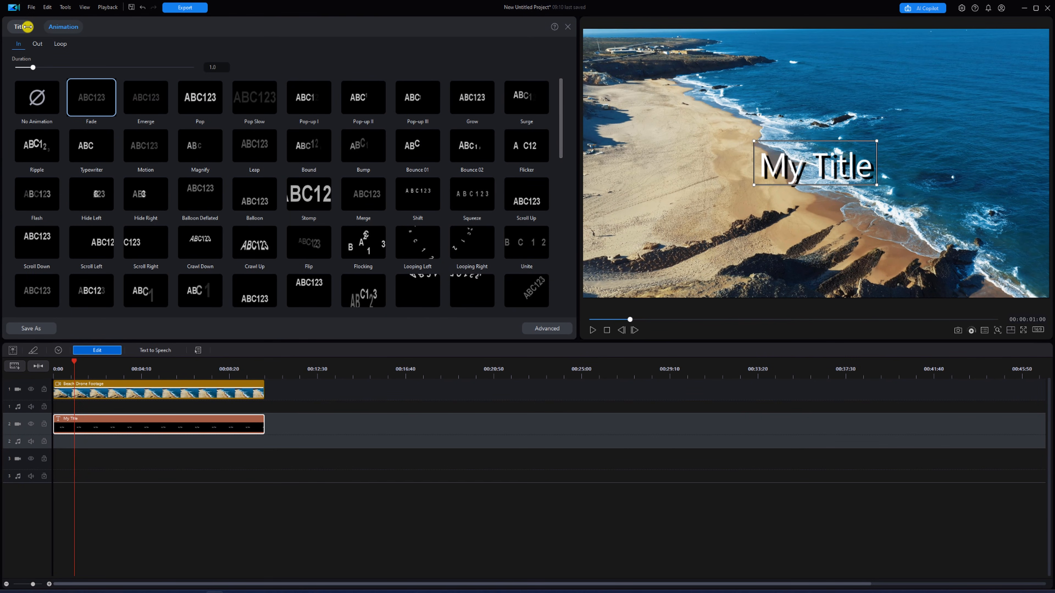
# Step: Set the title's scale to 1.000 with the aspect ratio maintained in its position and size settings
pyautogui.click(25, 28)
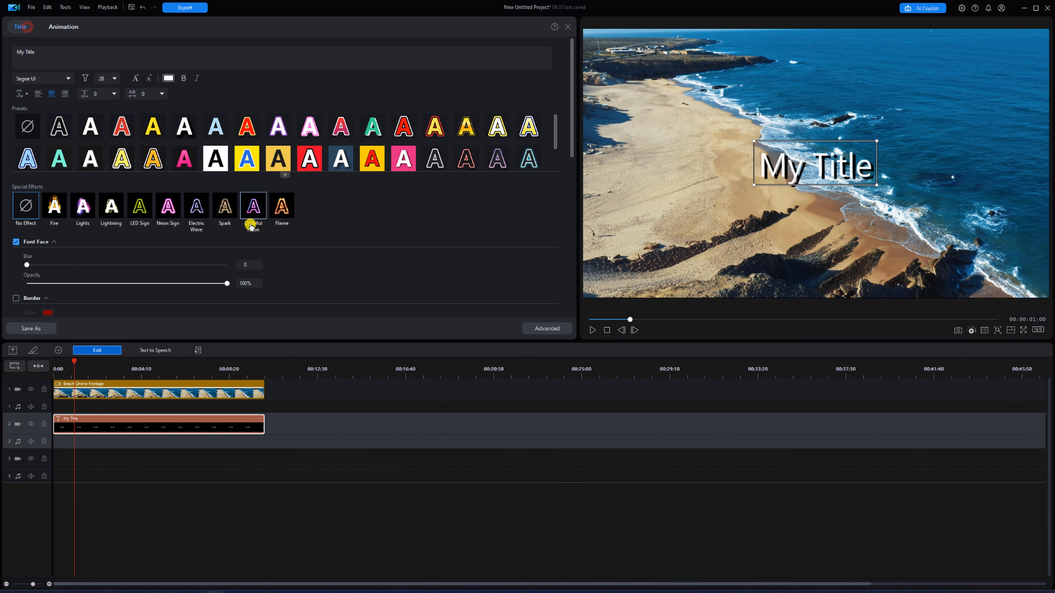
pyautogui.scroll(-10, 271, 218)
pyautogui.scroll(-4, 272, 220)
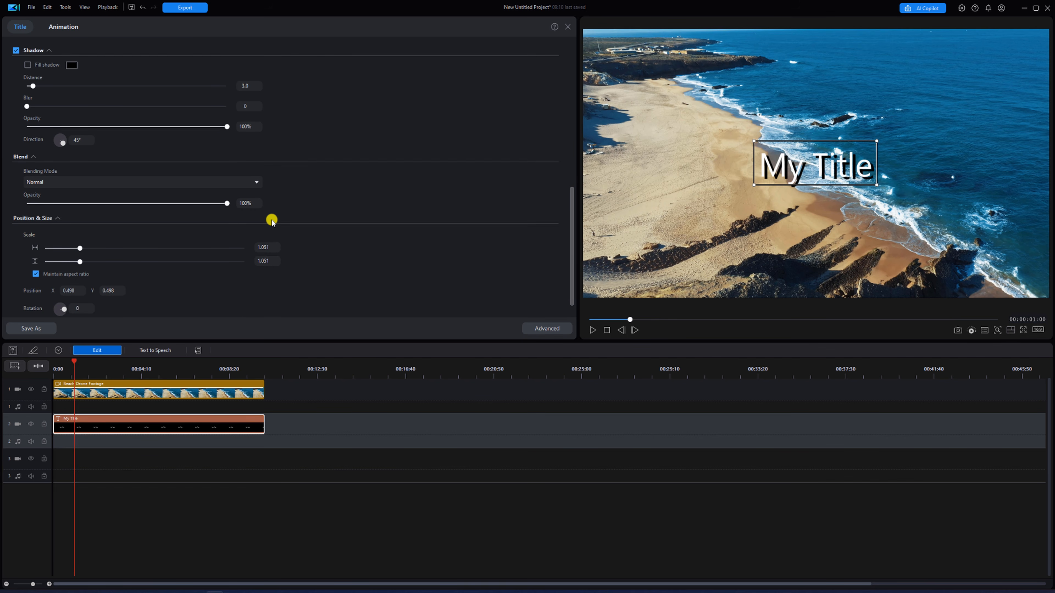
pyautogui.click(266, 223)
pyautogui.write('1')
pyautogui.press('Return')
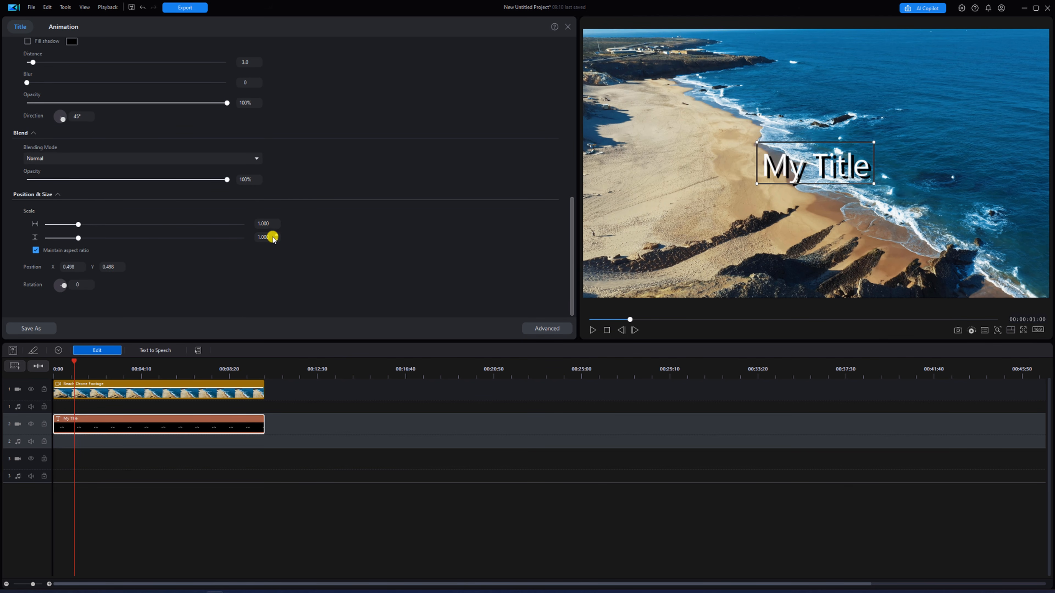
# Step: Center the title in the frame by setting its X and Y position to 0.5
pyautogui.moveTo(78, 267); pyautogui.dragTo(36, 265)
pyautogui.write('0.5')
pyautogui.press('Return')
pyautogui.moveTo(116, 267); pyautogui.dragTo(86, 268)
pyautogui.write('0.5')
pyautogui.press('Return')
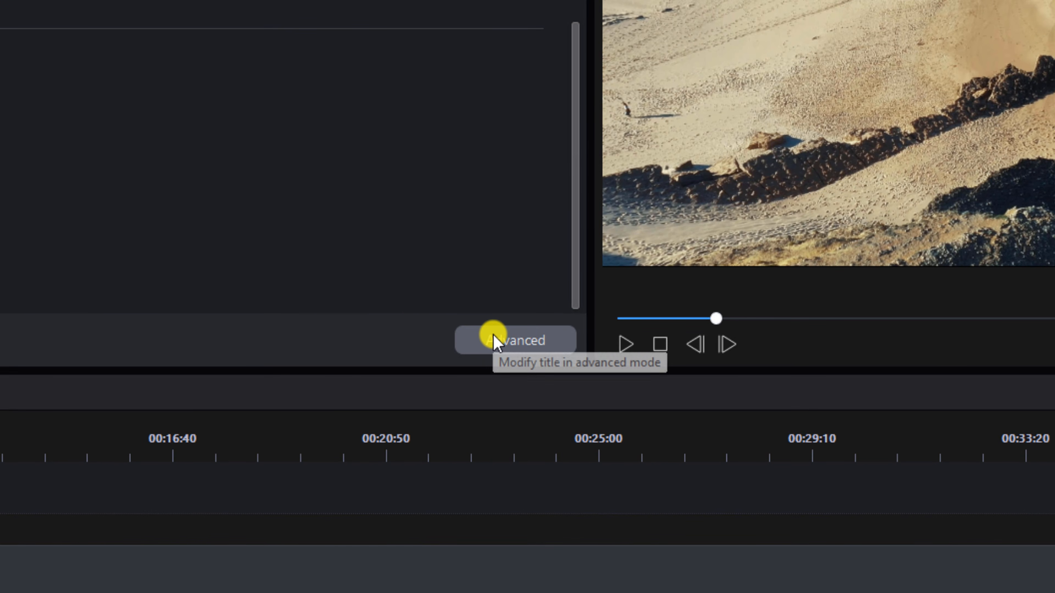
# Step: Open the title in advanced editing mode and place the text cursor in the title on the canvas
pyautogui.click(499, 341)
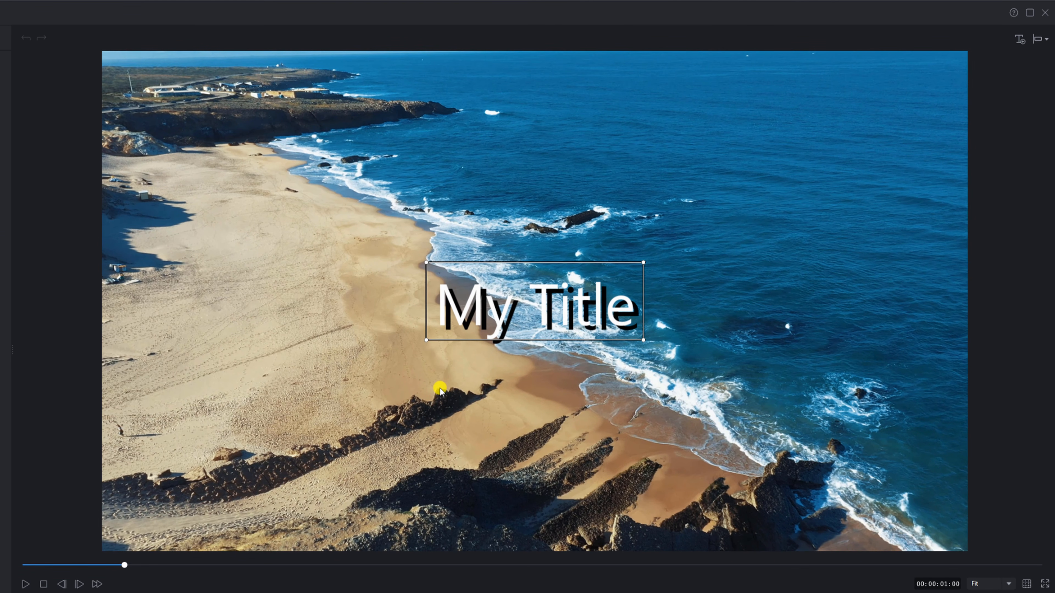
pyautogui.click(440, 263)
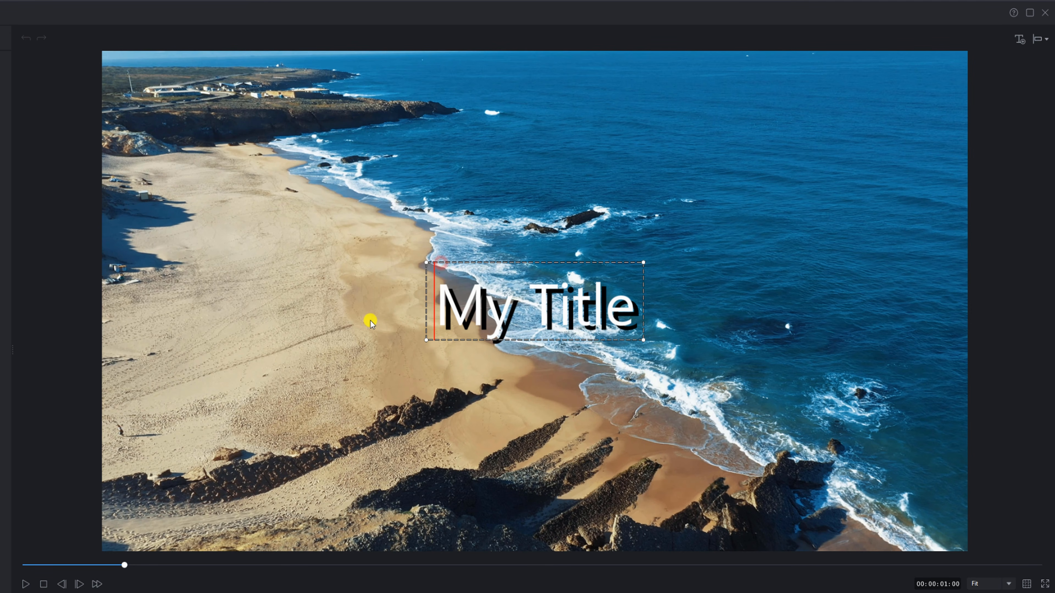
pyautogui.click(28, 39)
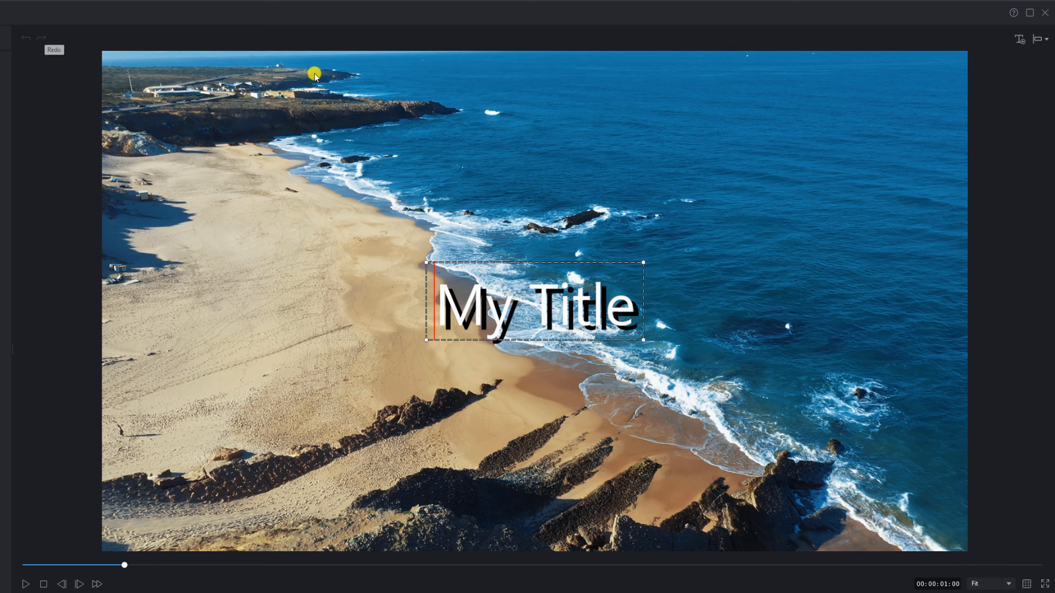
# Step: Try inserting an additional text object on the canvas and undo the insertion
pyautogui.click(1016, 40)
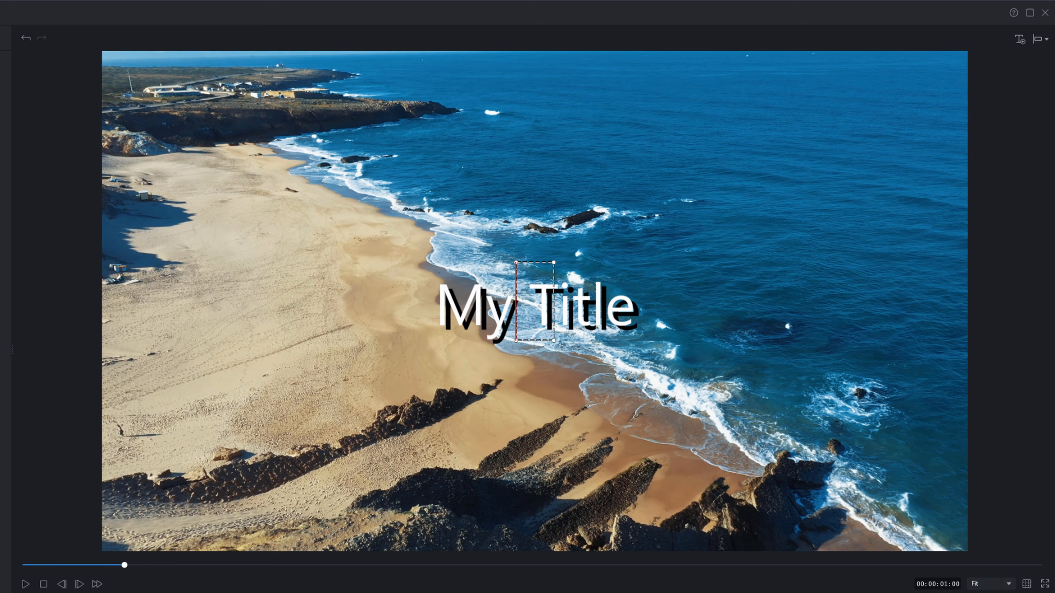
pyautogui.click(26, 38)
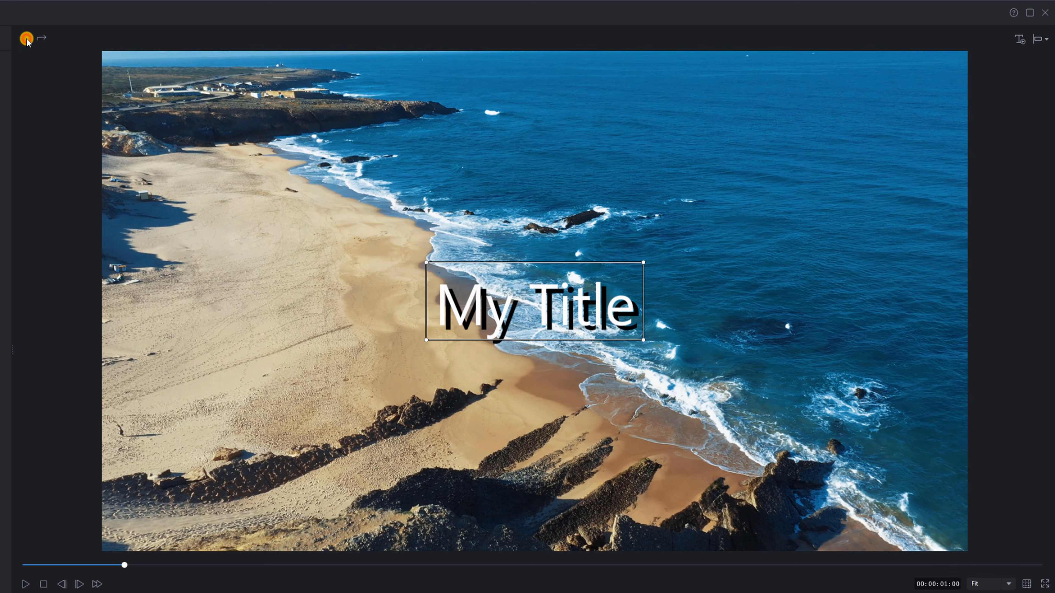
# Step: Try the Align Left, Align Right and Align Top canvas alignments on the title
pyautogui.click(1038, 39)
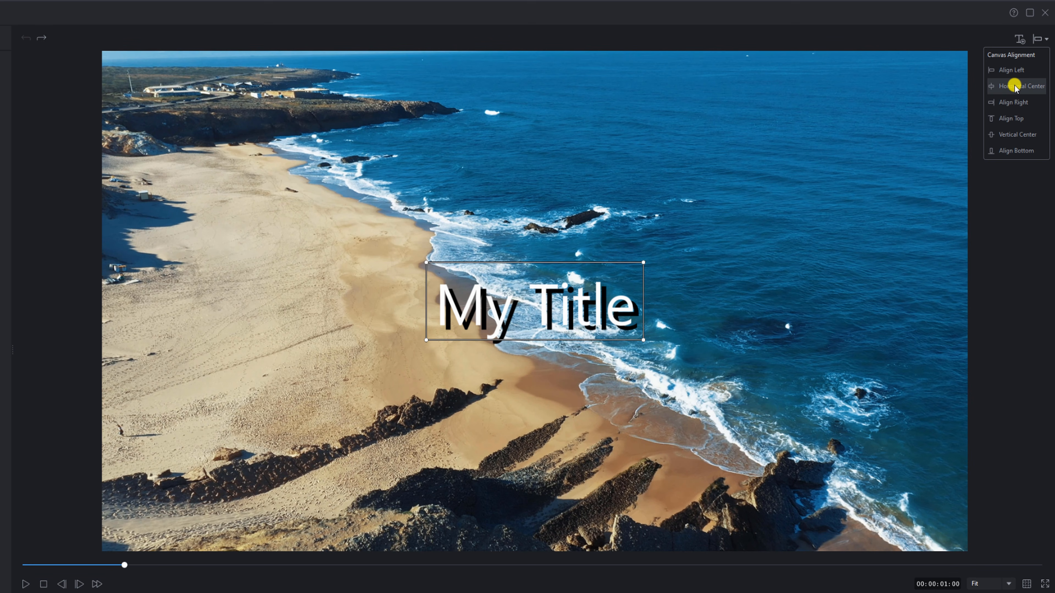
pyautogui.click(1013, 71)
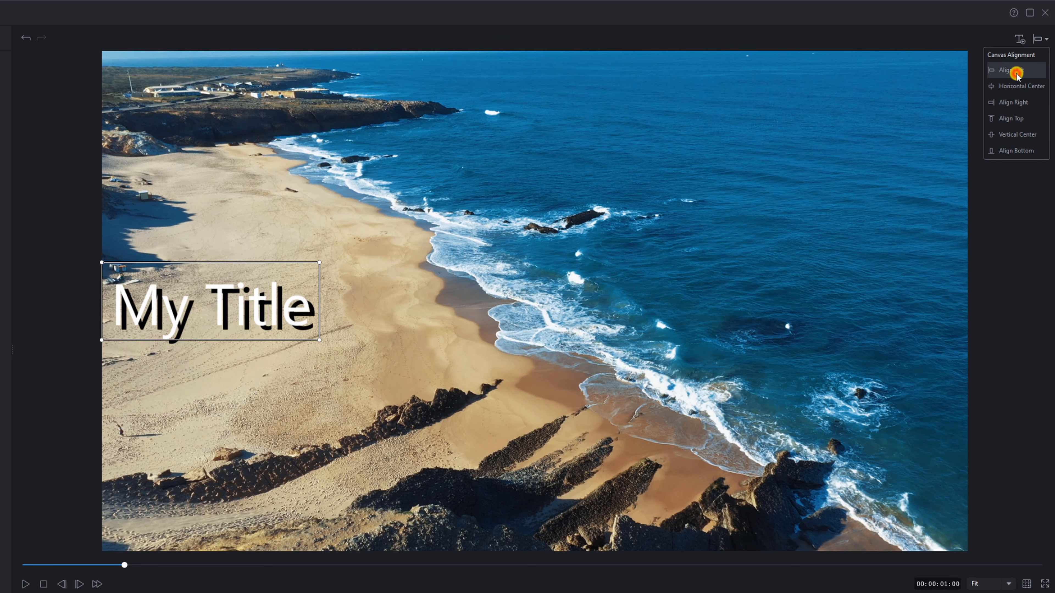
pyautogui.click(1015, 101)
pyautogui.click(1013, 118)
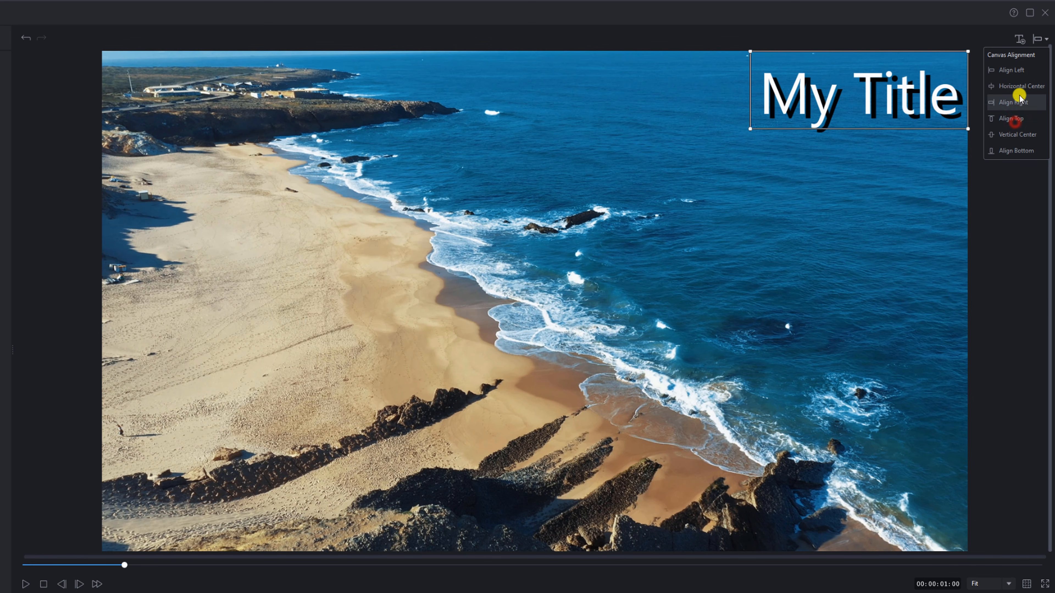
# Step: Align the title to the horizontal and vertical center of the canvas
pyautogui.click(1020, 88)
pyautogui.click(1020, 133)
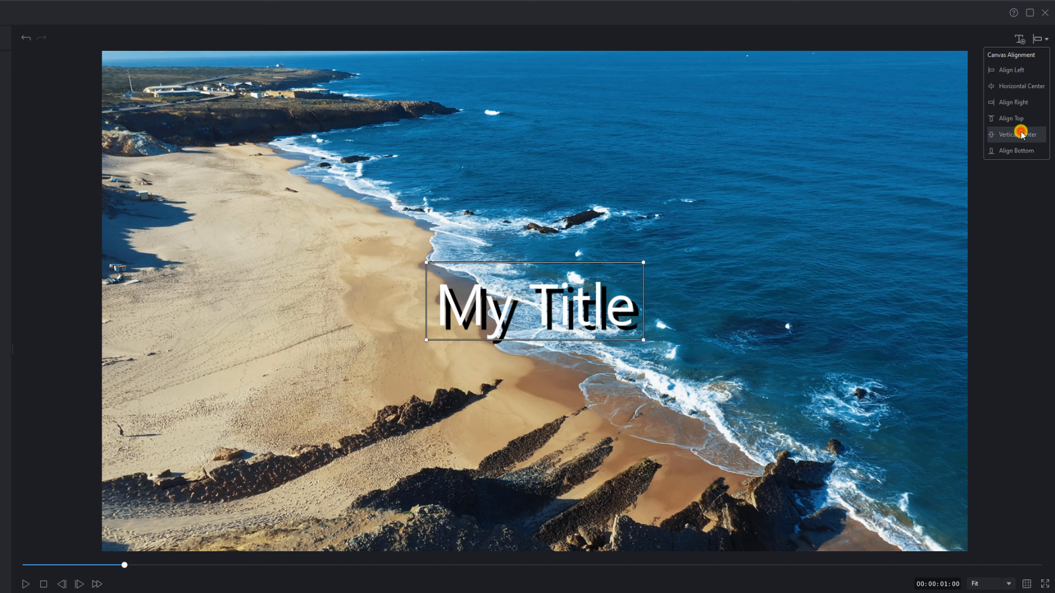
pyautogui.click(1010, 179)
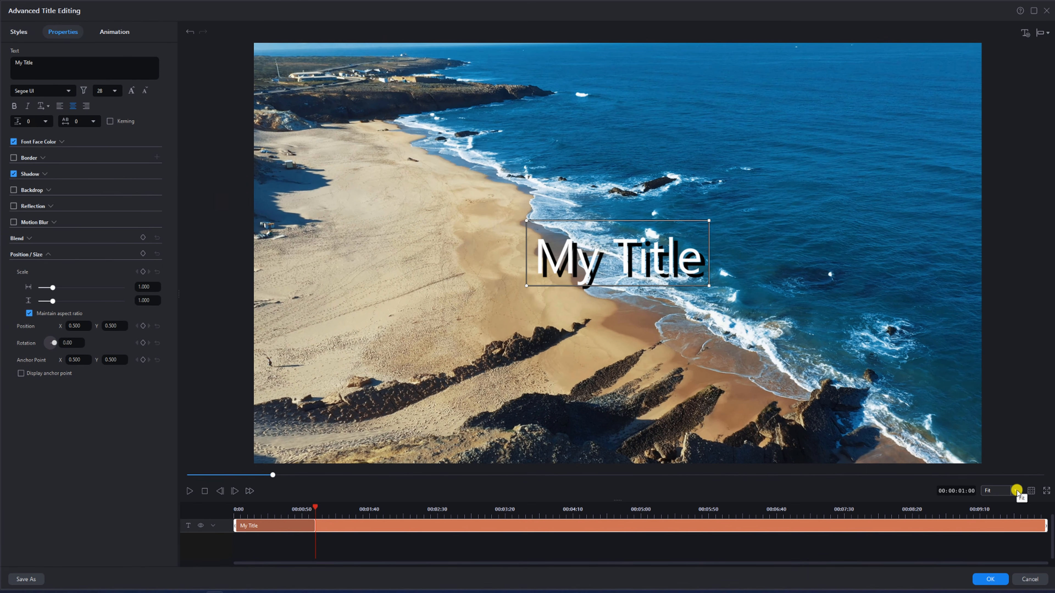
# Step: Examine the preview's zoom levels, its snap and grid line options, and the full-screen view
pyautogui.click(1016, 491)
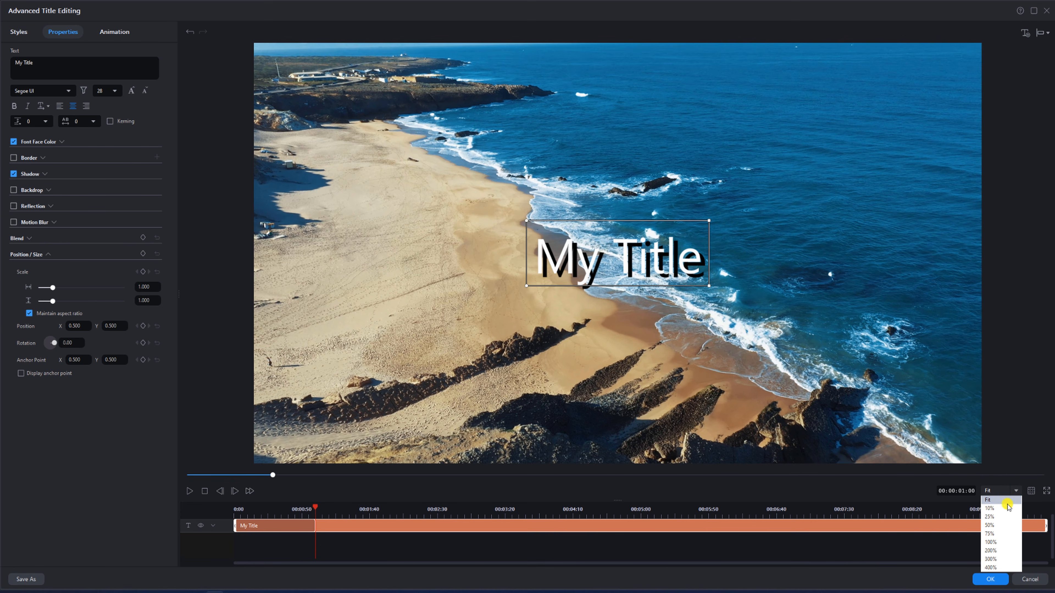
pyautogui.click(913, 492)
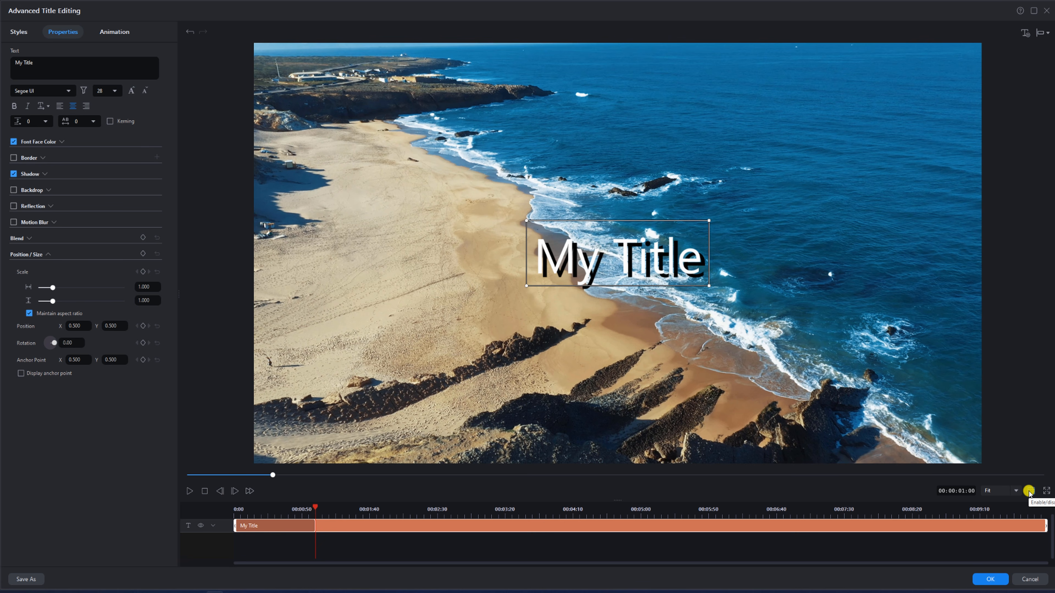
pyautogui.click(1028, 492)
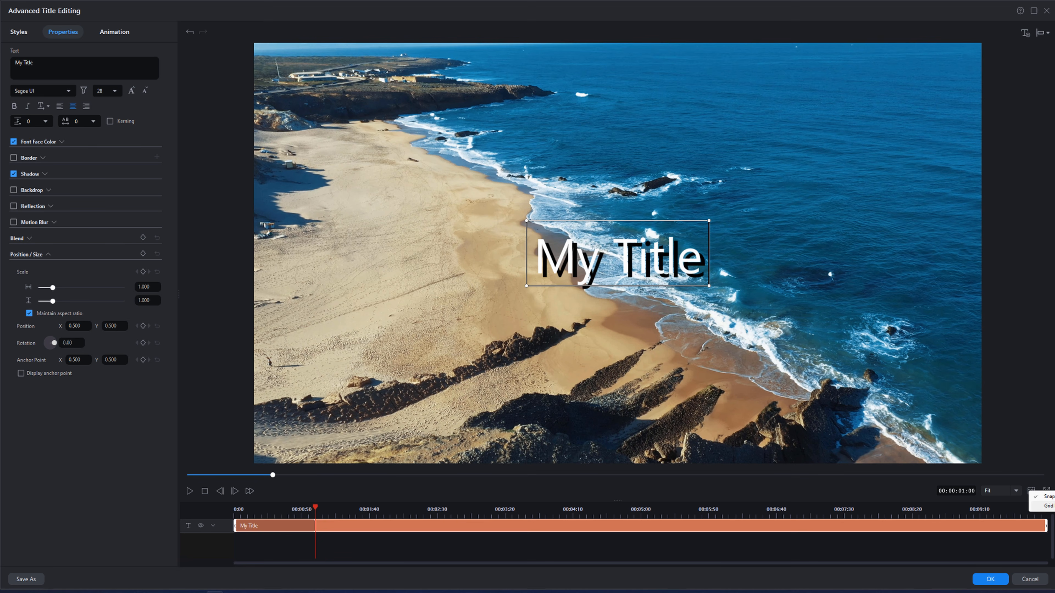
pyautogui.click(890, 483)
pyautogui.click(1046, 493)
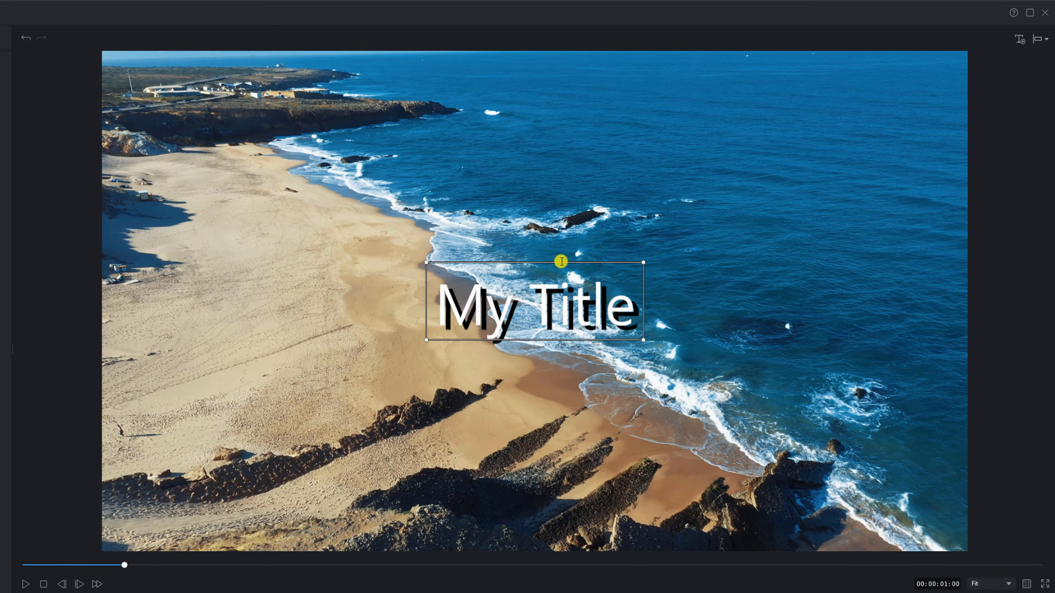
# Step: Review the insert, paste and alignment commands available on the canvas, and return the text cursor to the title
pyautogui.rightClick(628, 222)
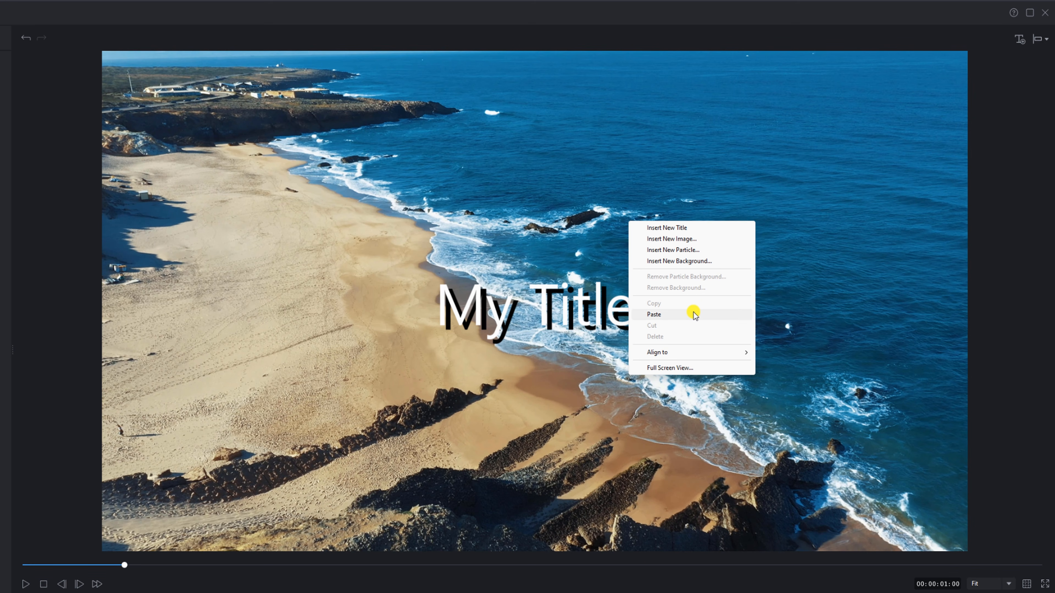
pyautogui.moveTo(704, 354)
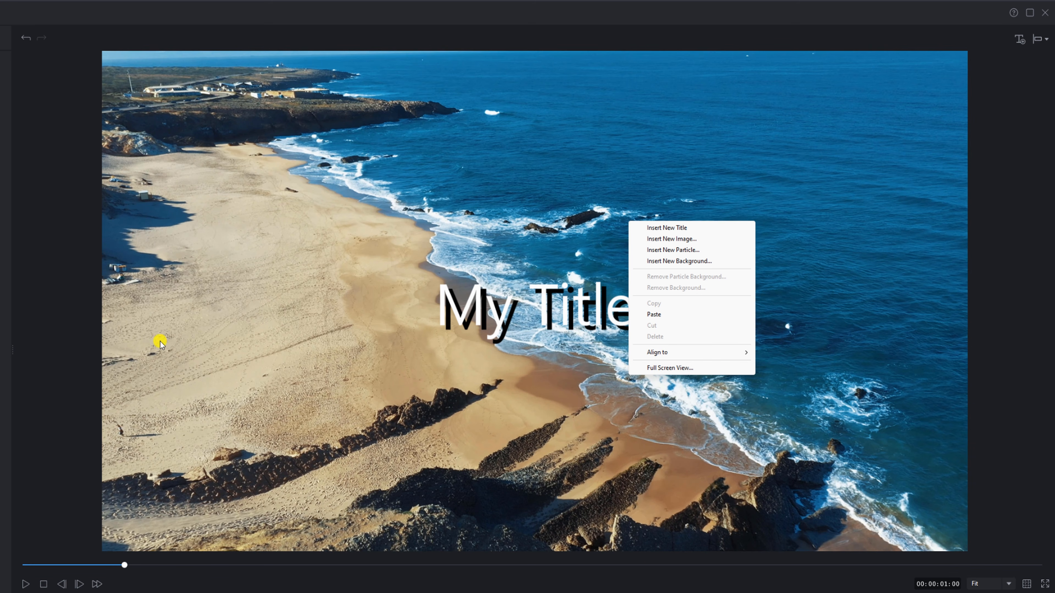
pyautogui.click(481, 314)
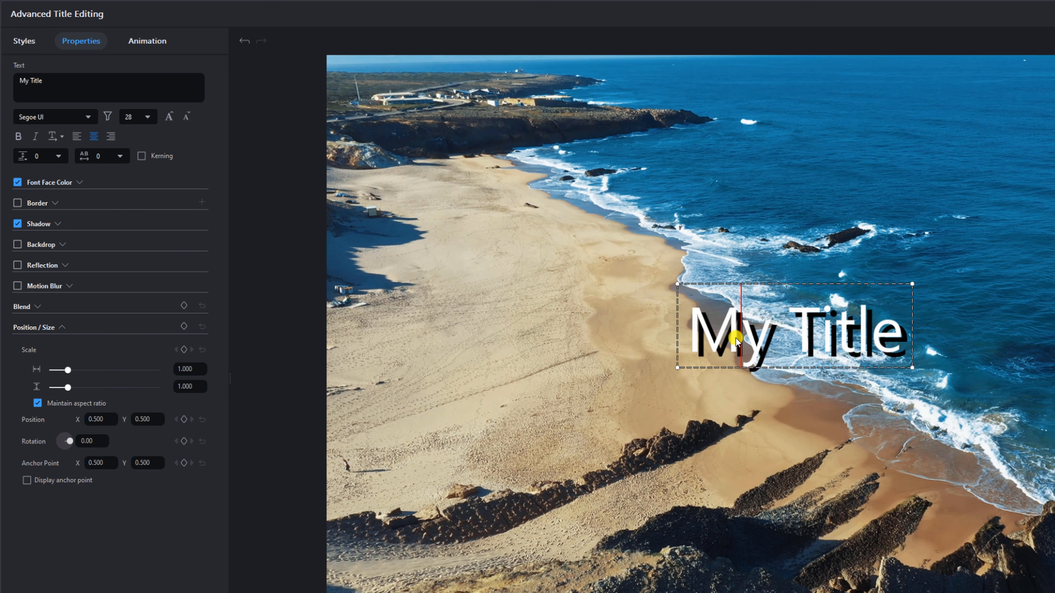
# Step: Try several colored text style presets on the title, apply the white preset with a soft dark shadow, and view the special effects
pyautogui.click(27, 44)
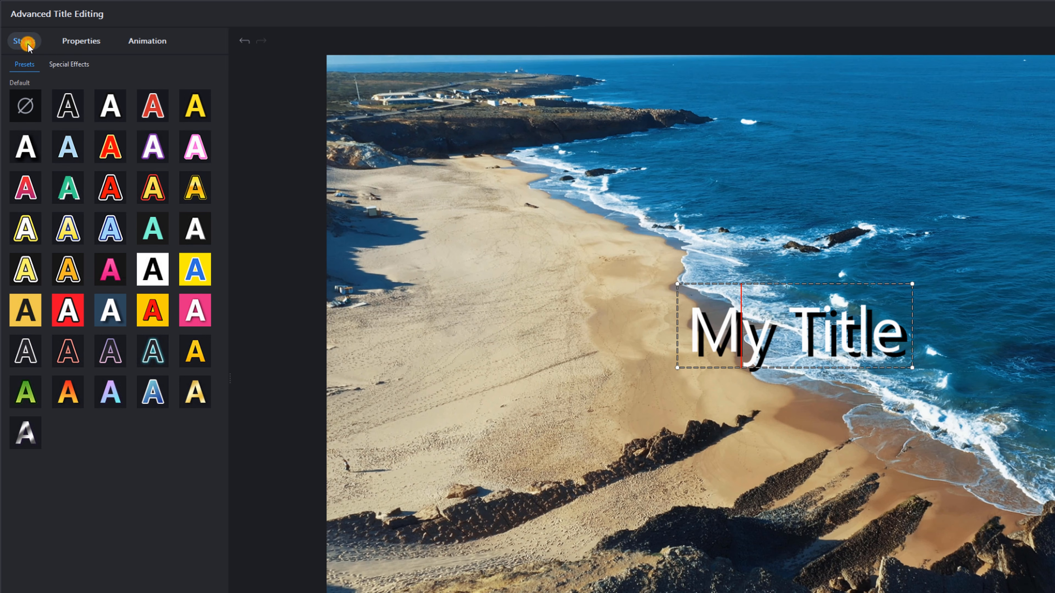
pyautogui.click(78, 190)
pyautogui.click(112, 186)
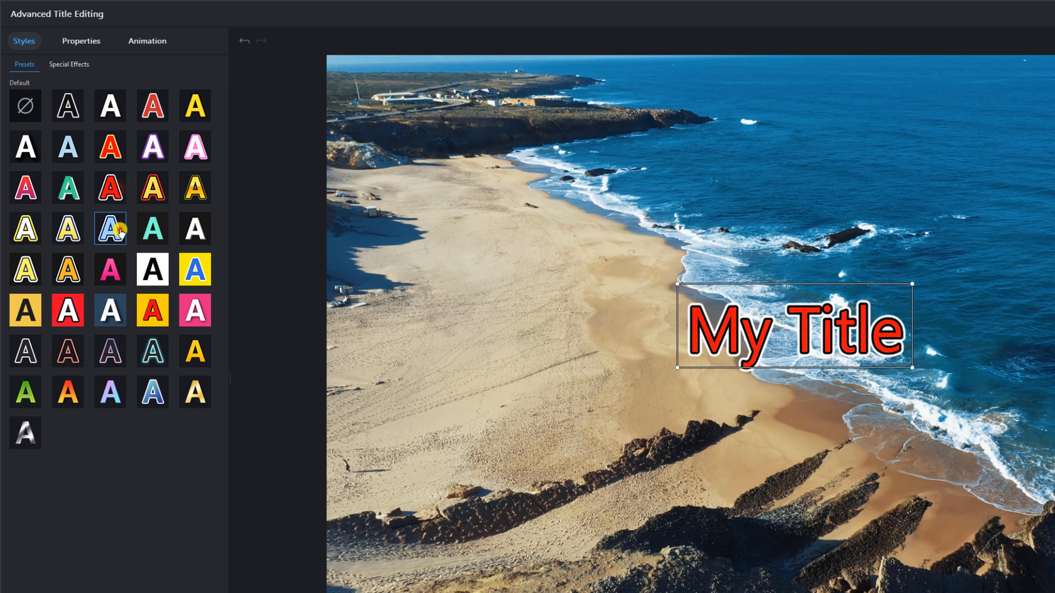
pyautogui.click(120, 232)
pyautogui.click(146, 229)
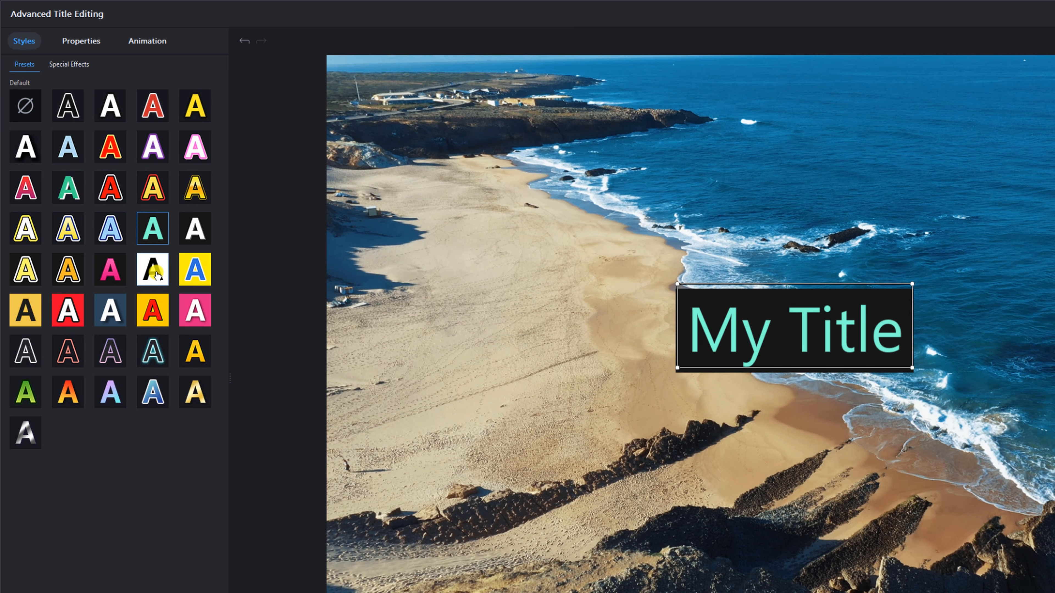
pyautogui.click(30, 155)
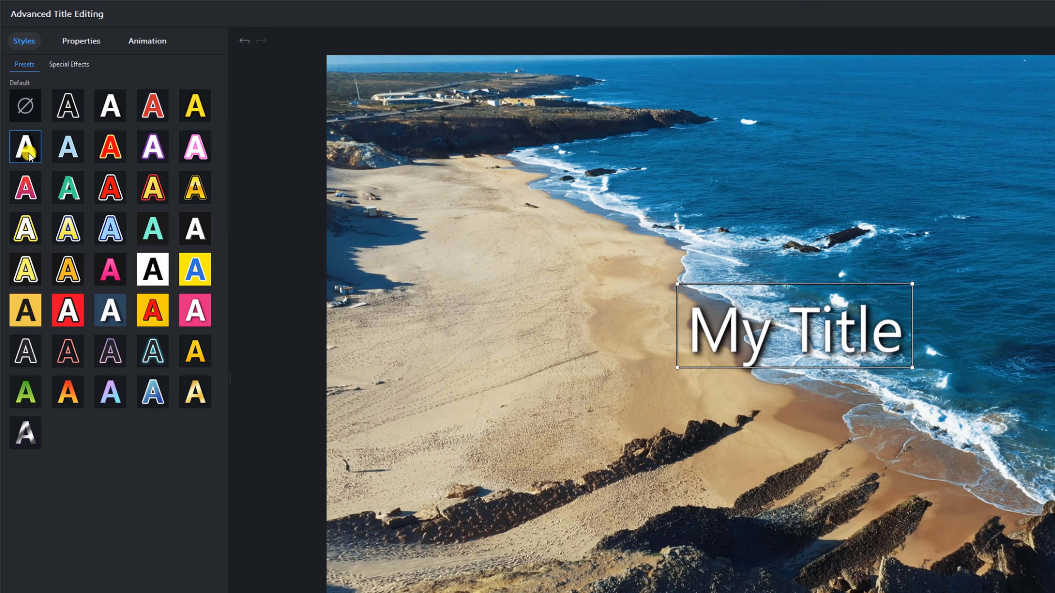
pyautogui.click(64, 67)
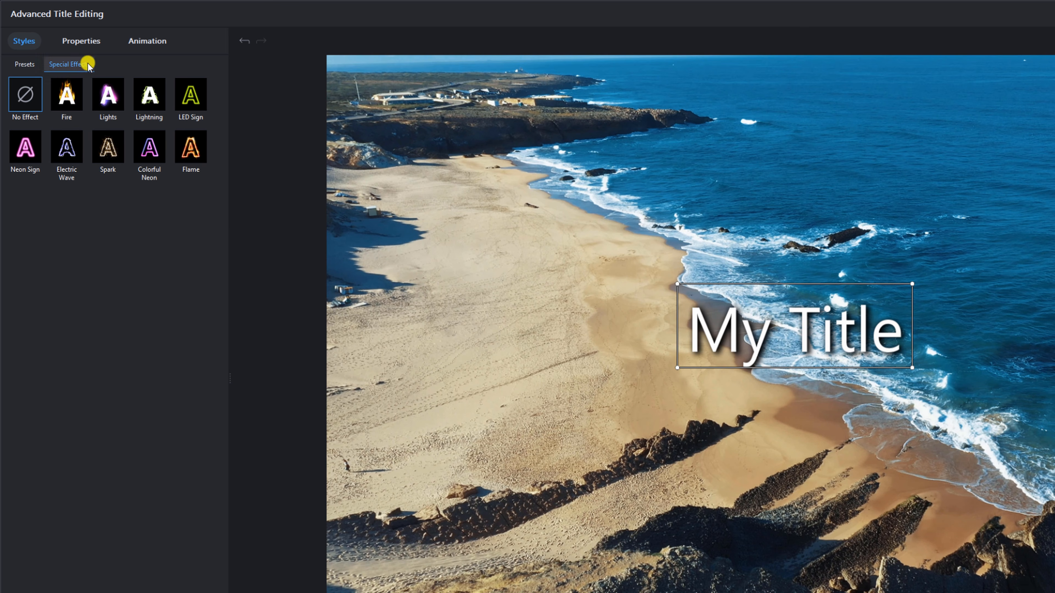
# Step: Replace the title text with "Paradise" in the title's properties
pyautogui.click(81, 44)
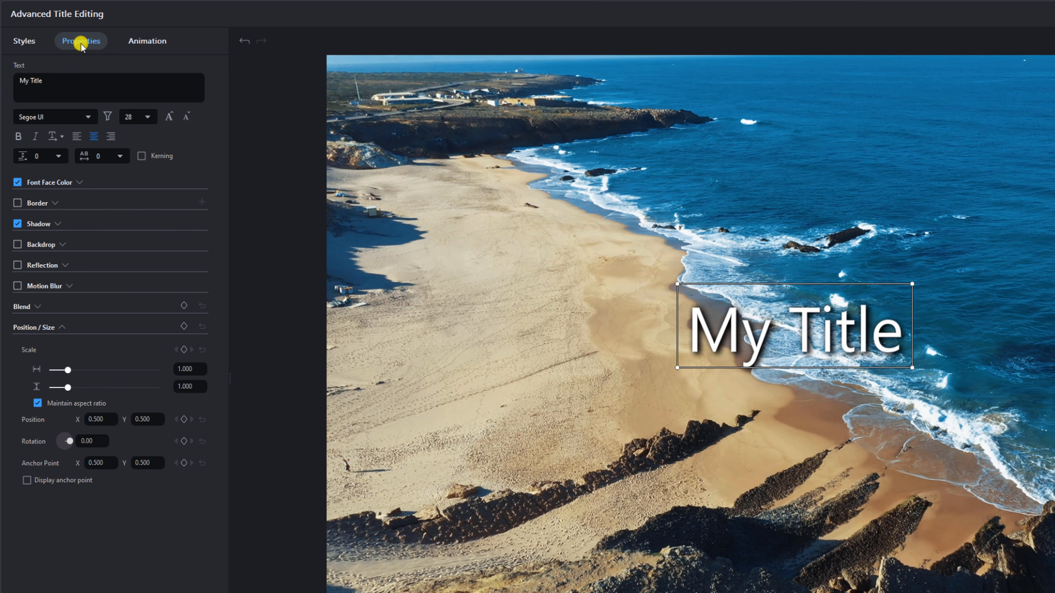
pyautogui.tripleClick(59, 81)
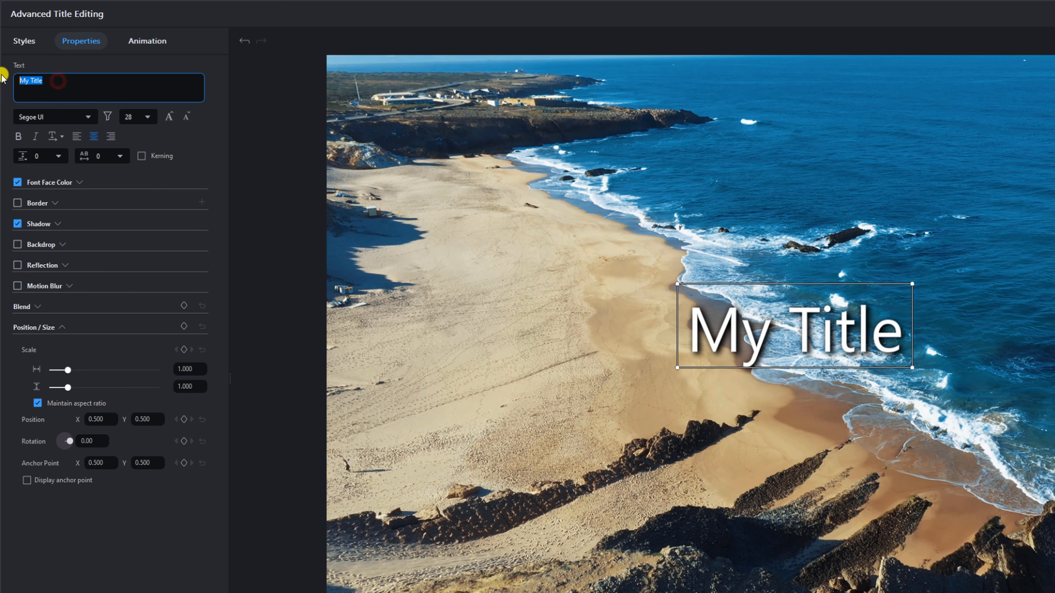
pyautogui.write('Paradise')
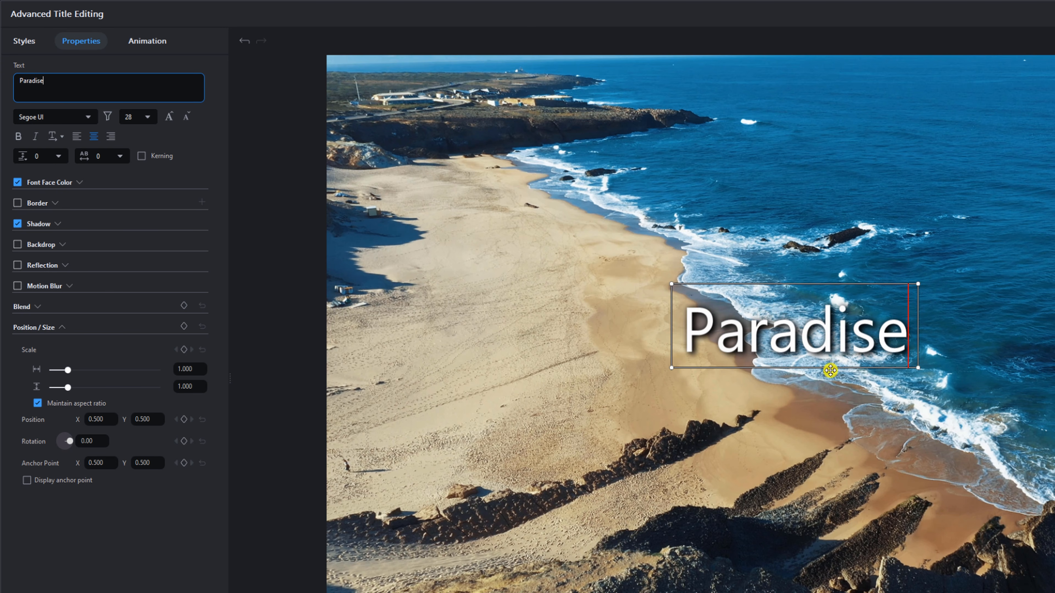
# Step: Change the title text to "CRAZY" directly on the canvas, and change it back to "Paradise"
pyautogui.click(768, 327)
pyautogui.doubleClick(768, 327)
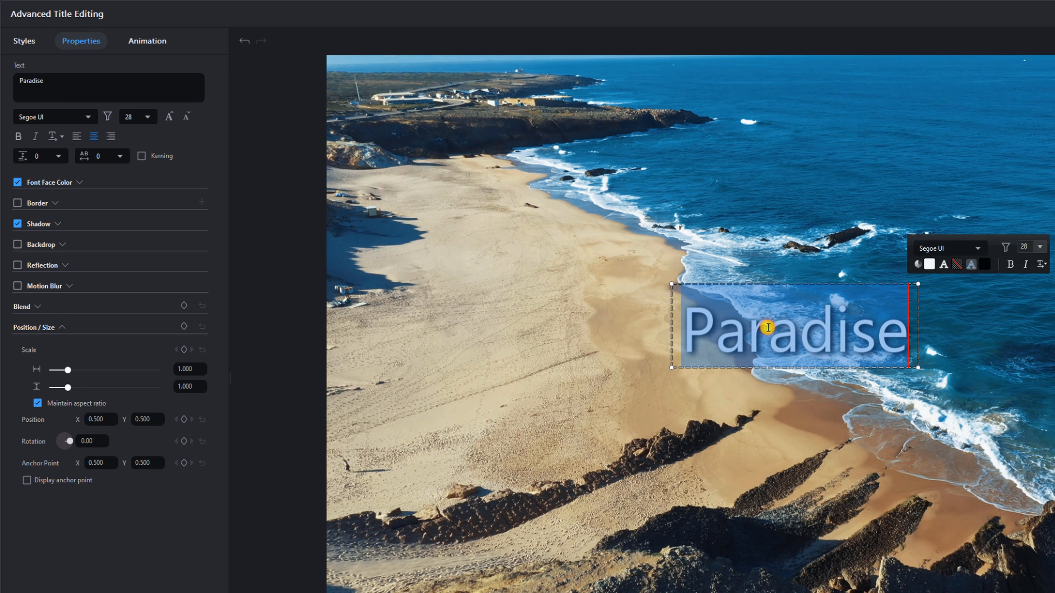
pyautogui.write('CRAZY')
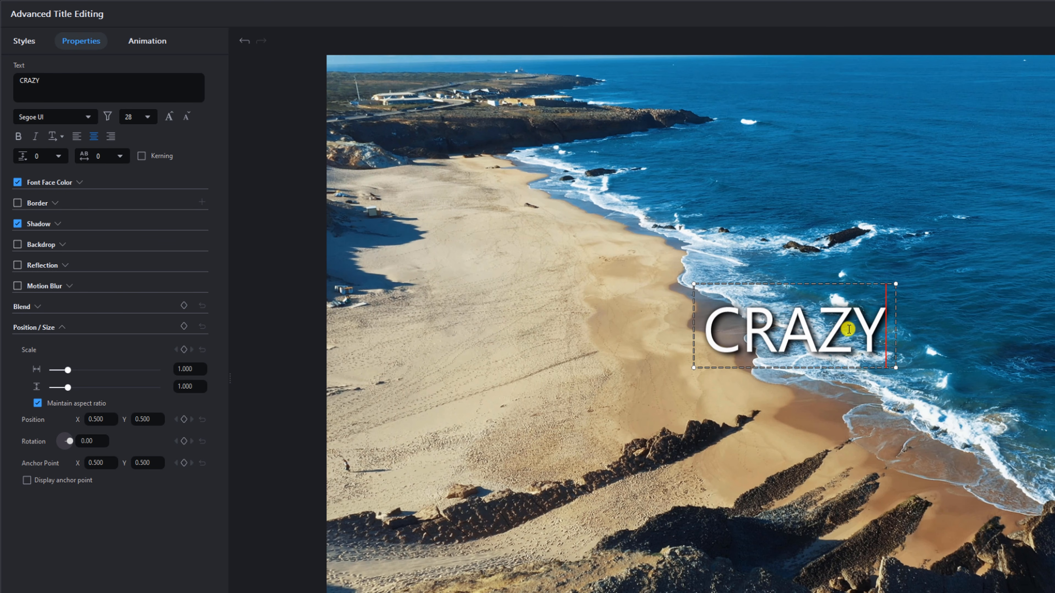
pyautogui.doubleClick(847, 330)
pyautogui.write('P')
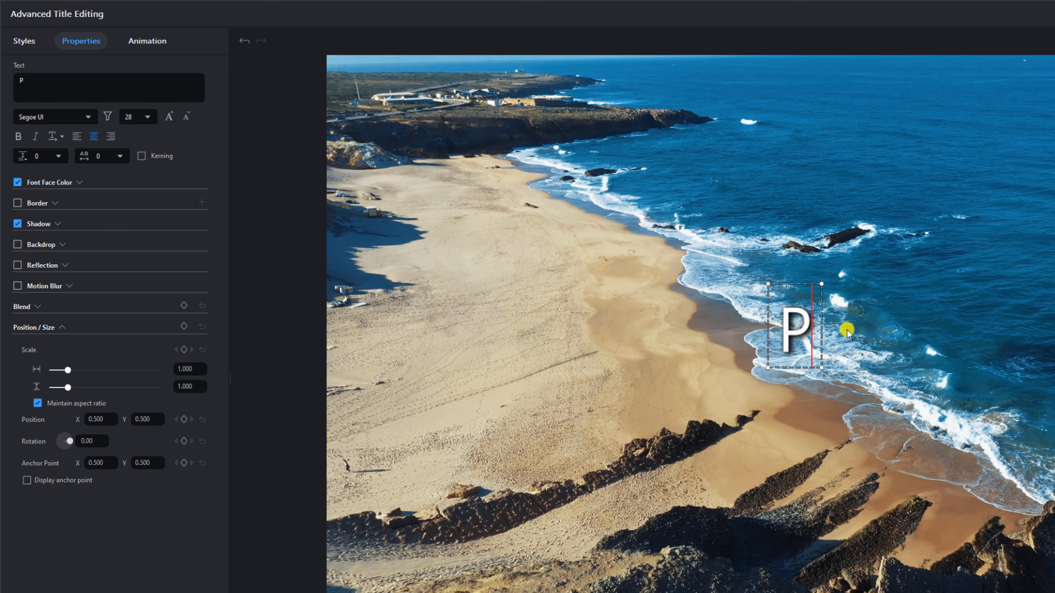
pyautogui.write('aradise')
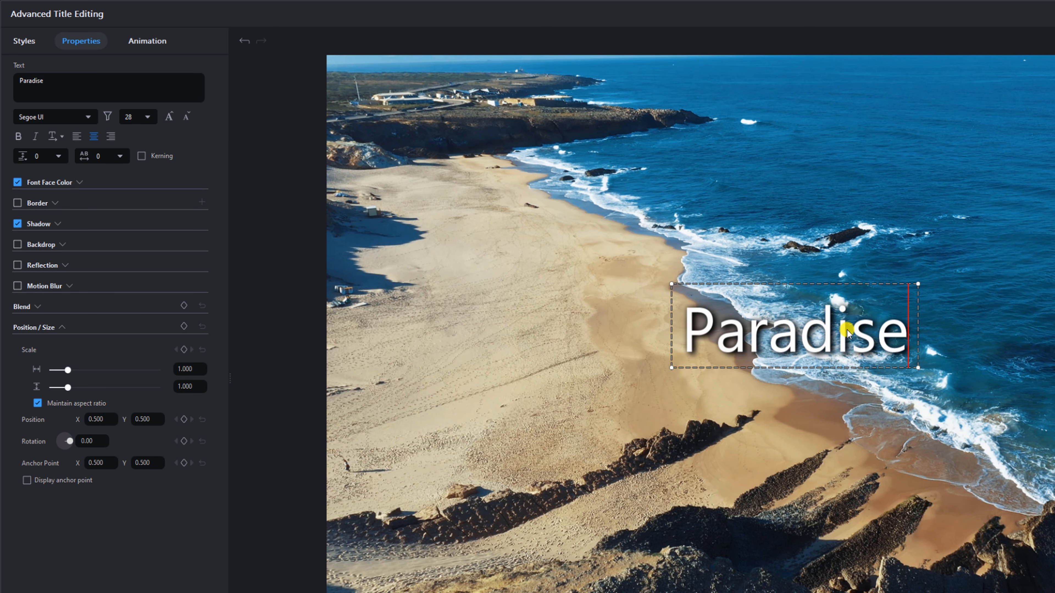
# Step: Set the title's font to Sangharia and its size to 48, and check the floating text formatting options on the canvas
pyautogui.click(89, 117)
pyautogui.scroll(4, 97, 275)
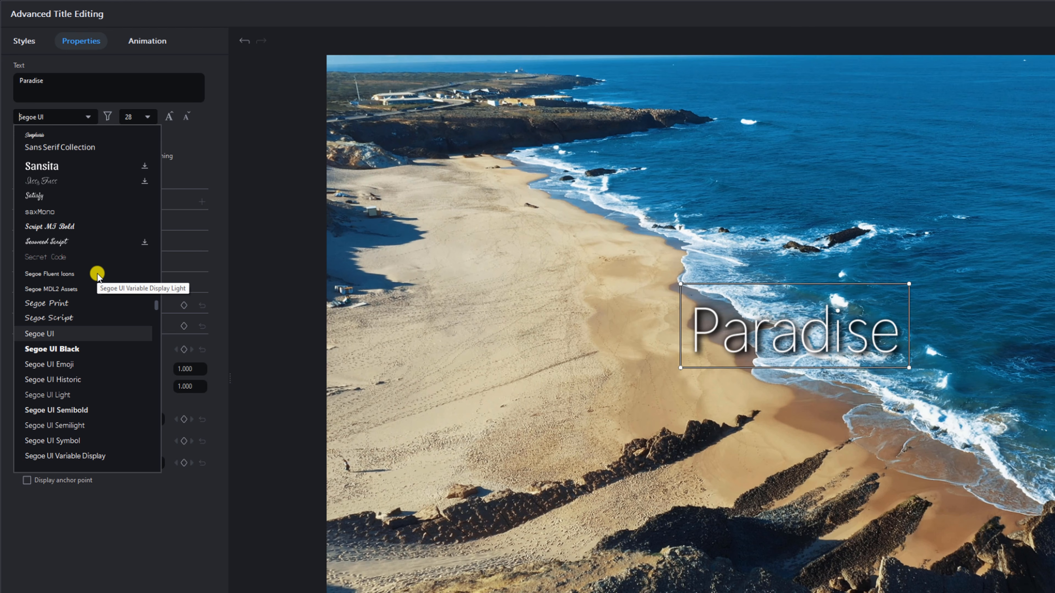
pyautogui.scroll(2, 97, 275)
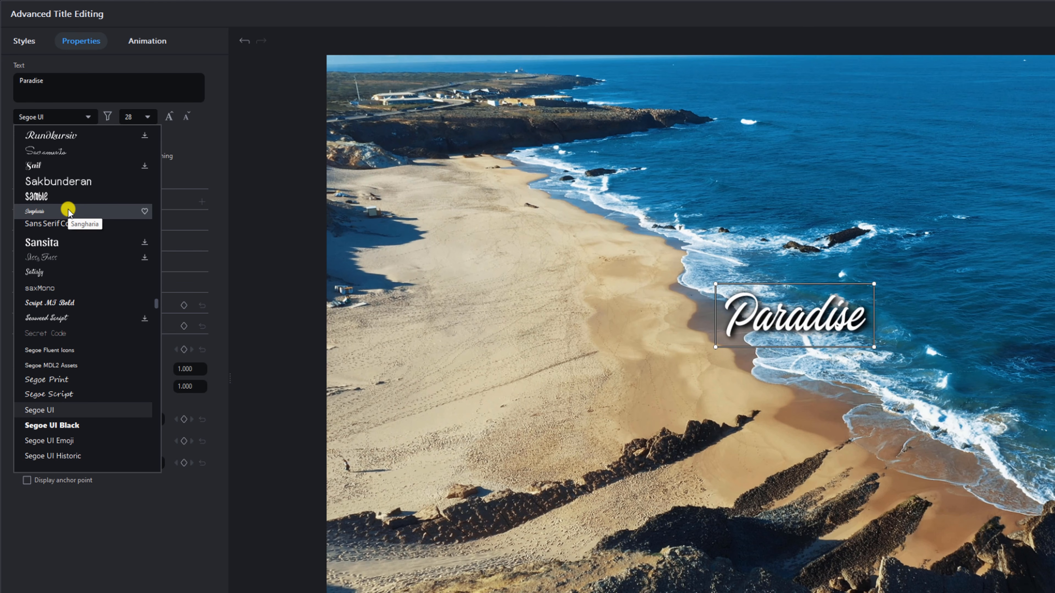
pyautogui.click(69, 212)
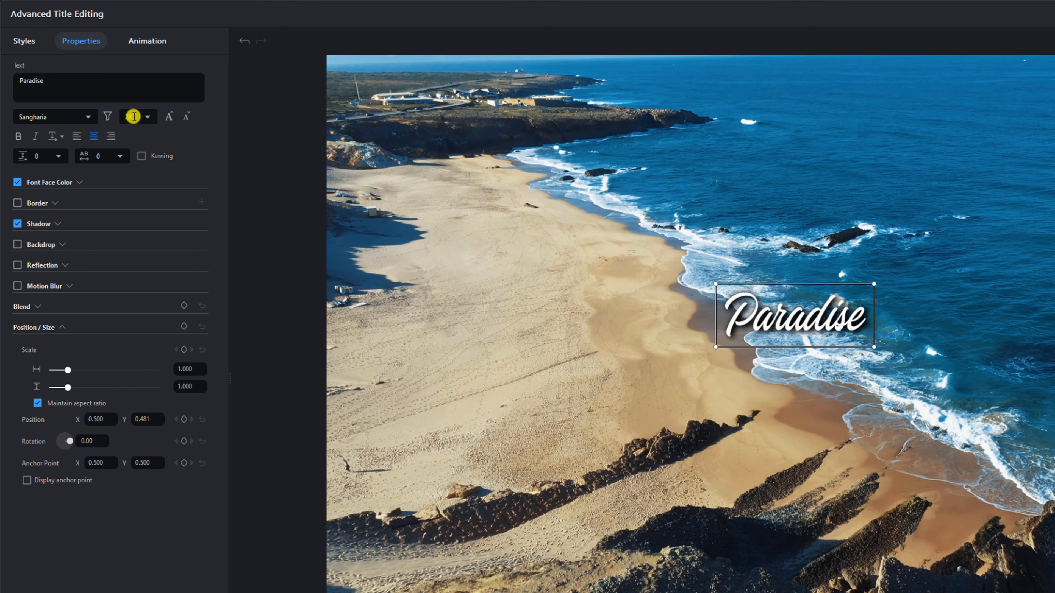
pyautogui.click(147, 117)
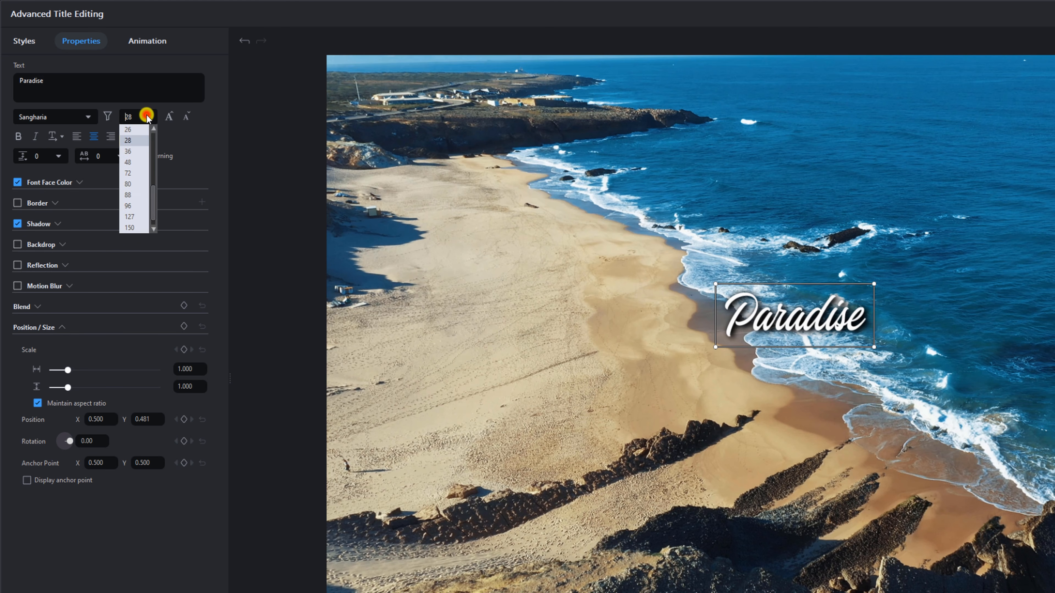
pyautogui.click(132, 162)
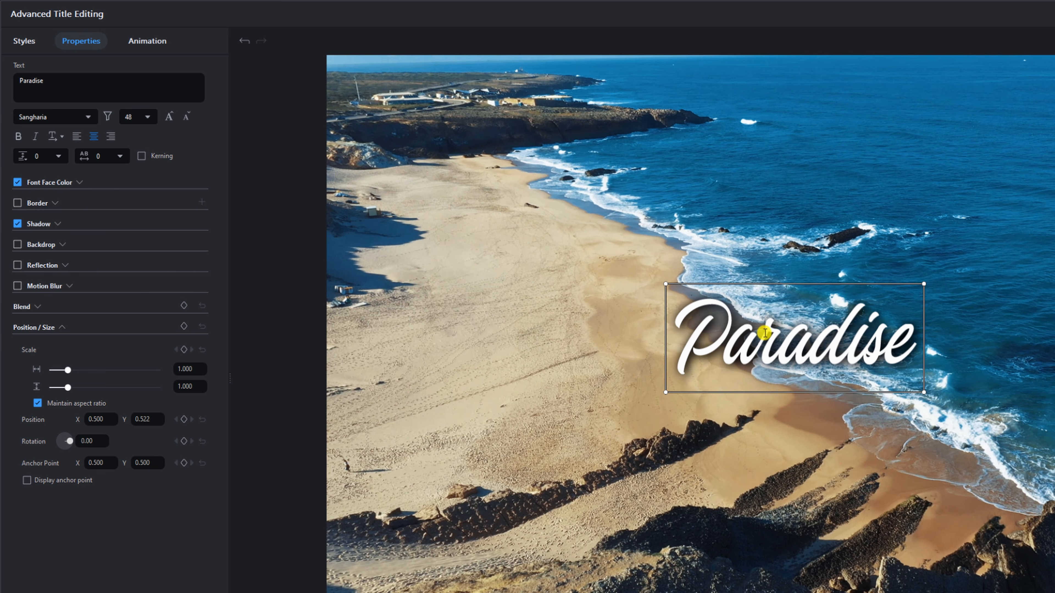
pyautogui.doubleClick(816, 333)
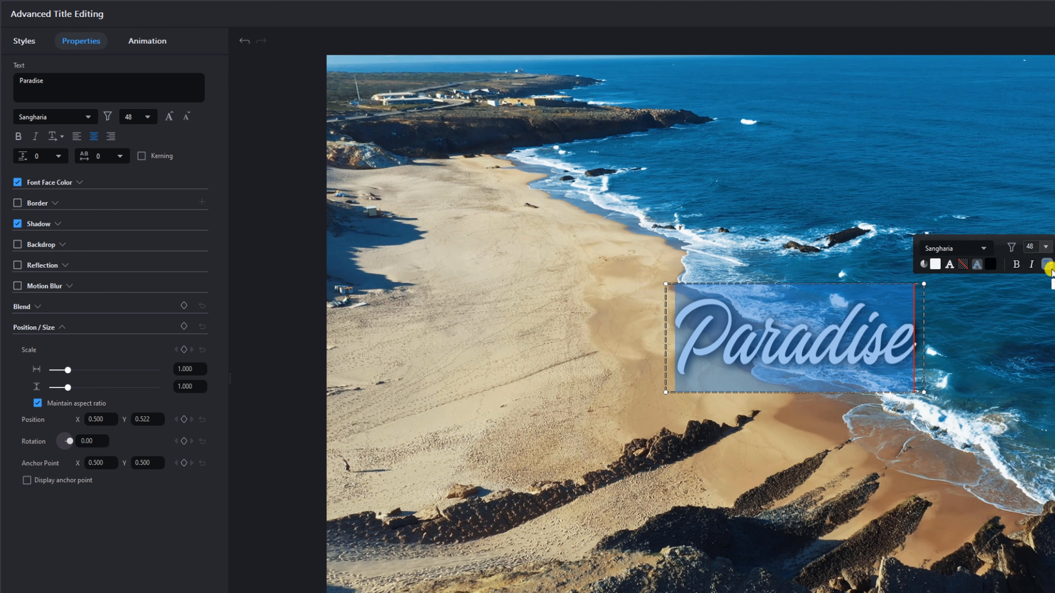
pyautogui.click(821, 291)
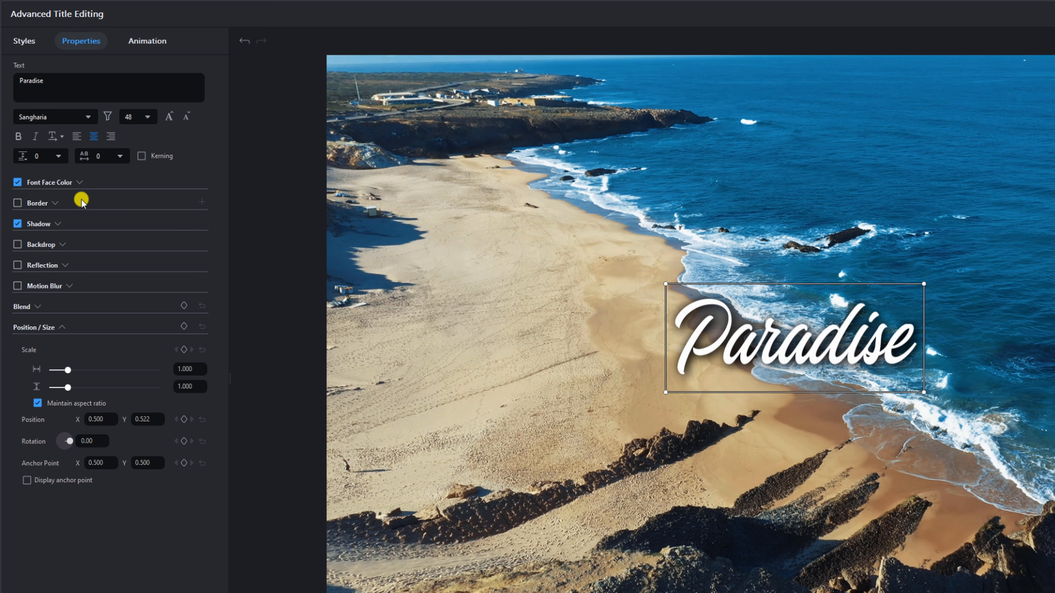
# Step: Try Gradient Color as the title's font face fill and review whether the gradient can cover each character, each line or the entire title
pyautogui.click(79, 183)
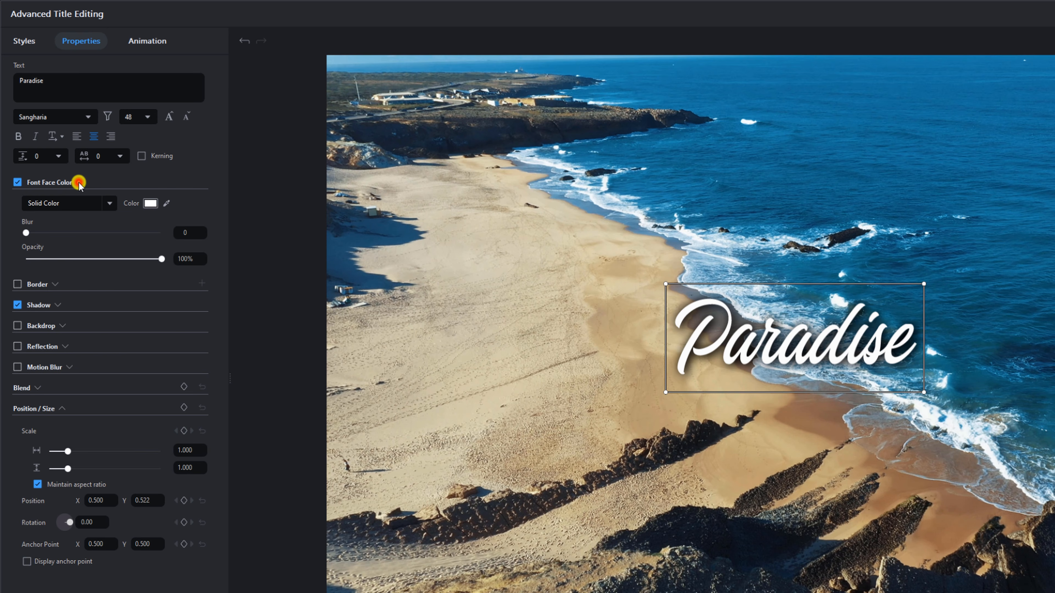
pyautogui.click(110, 203)
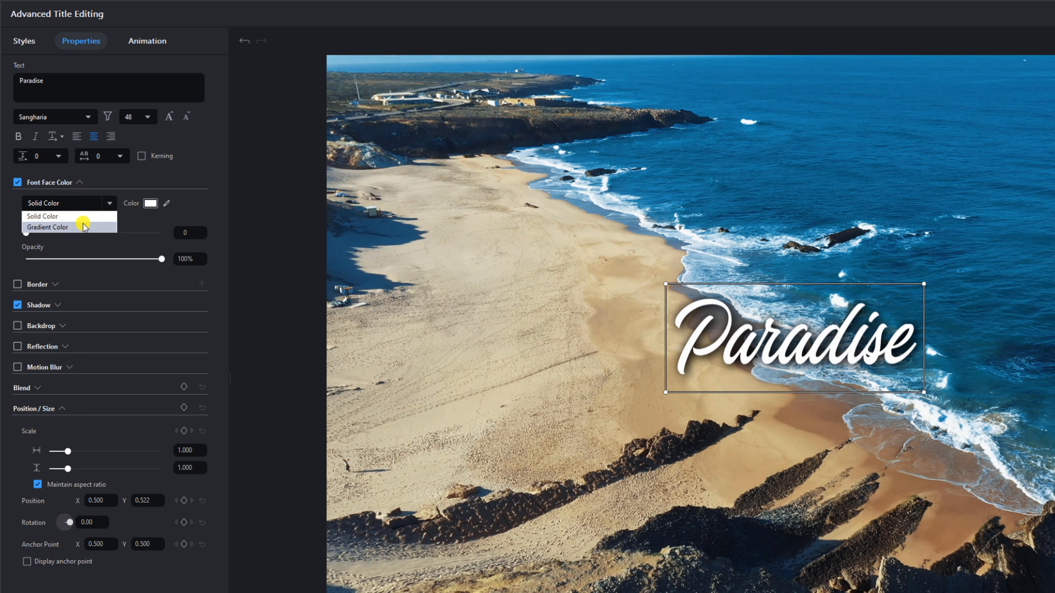
pyautogui.click(130, 219)
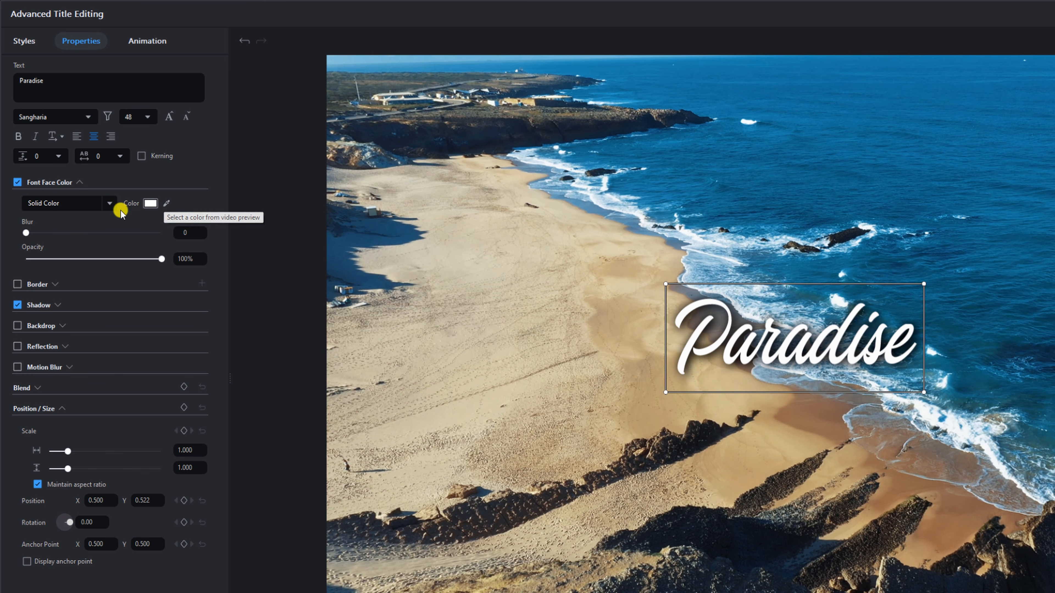
pyautogui.click(110, 202)
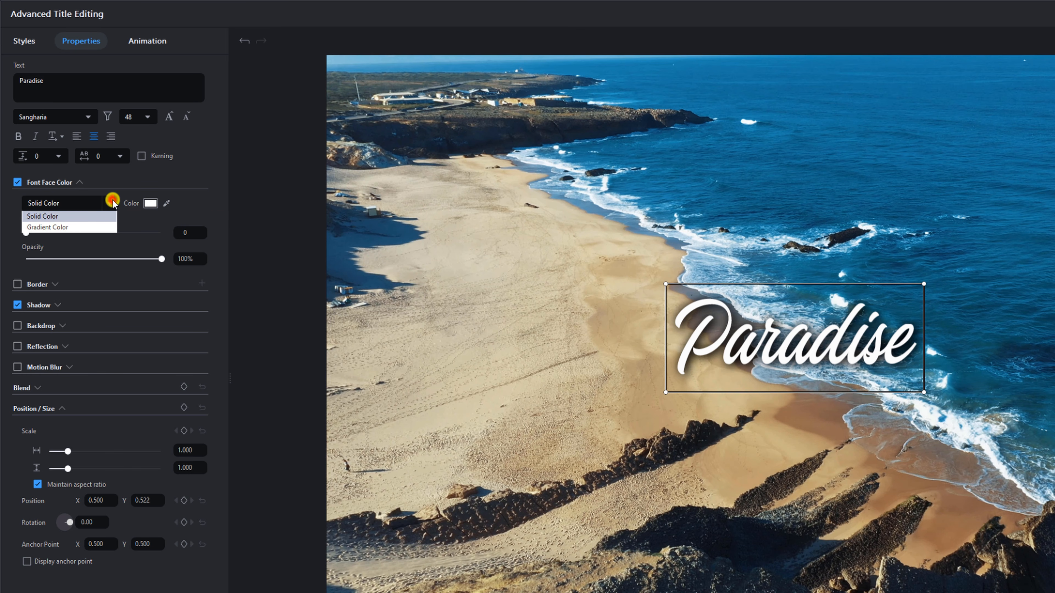
pyautogui.click(81, 227)
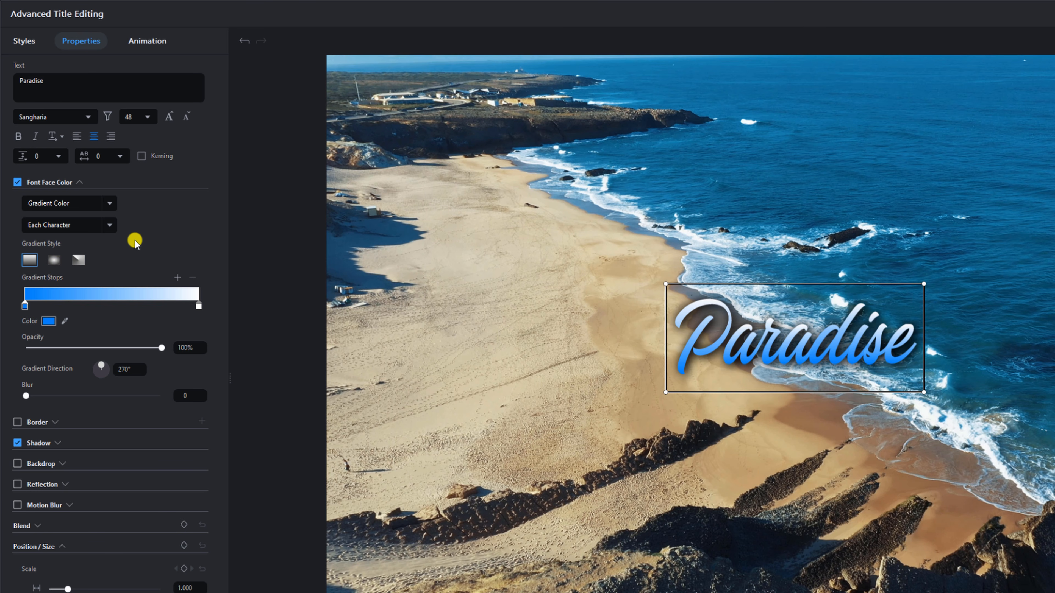
pyautogui.click(111, 204)
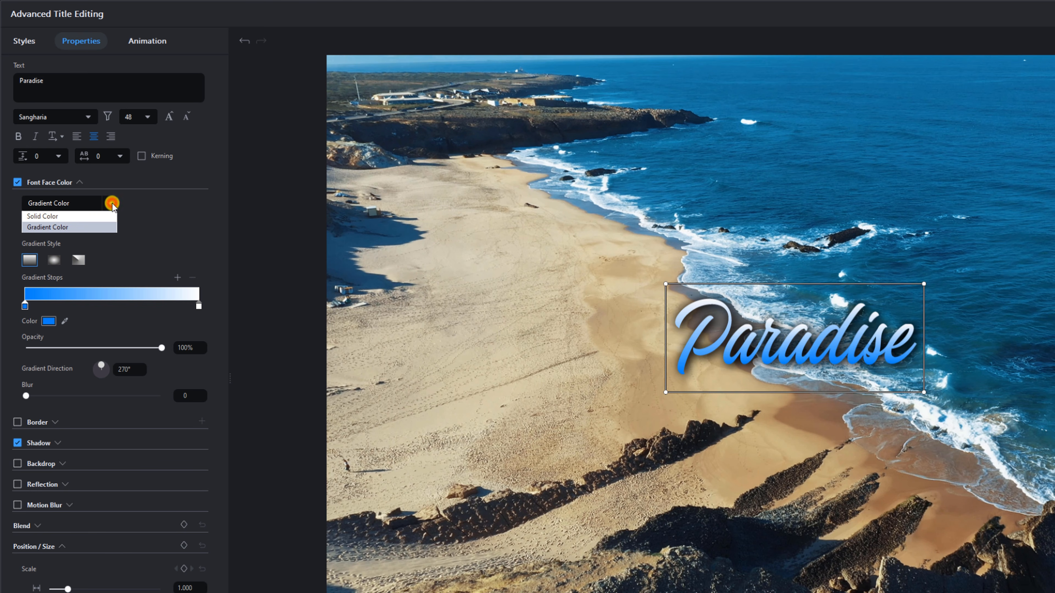
pyautogui.click(154, 210)
pyautogui.click(106, 225)
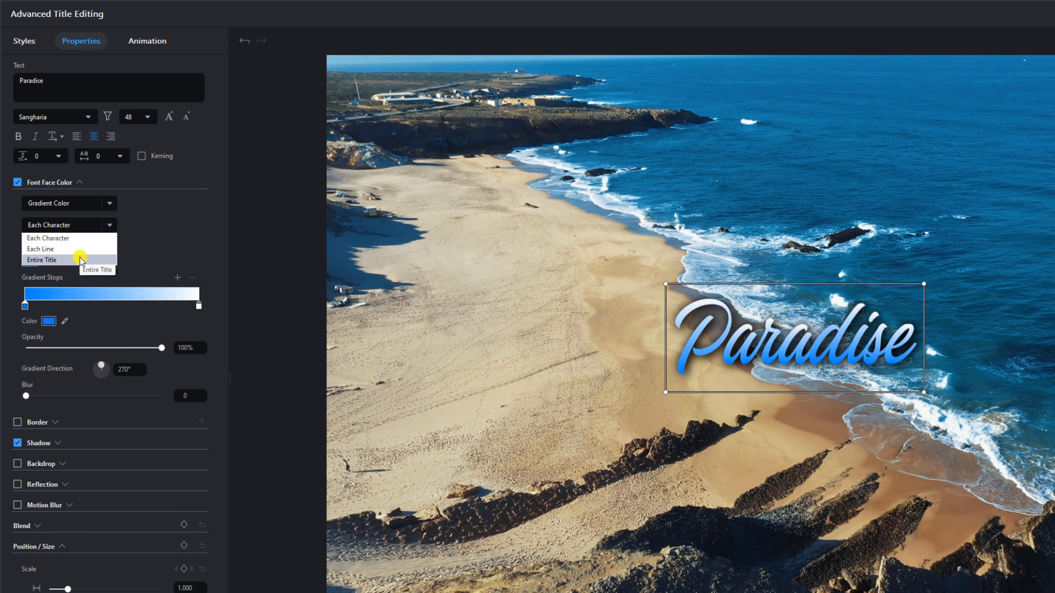
pyautogui.click(178, 228)
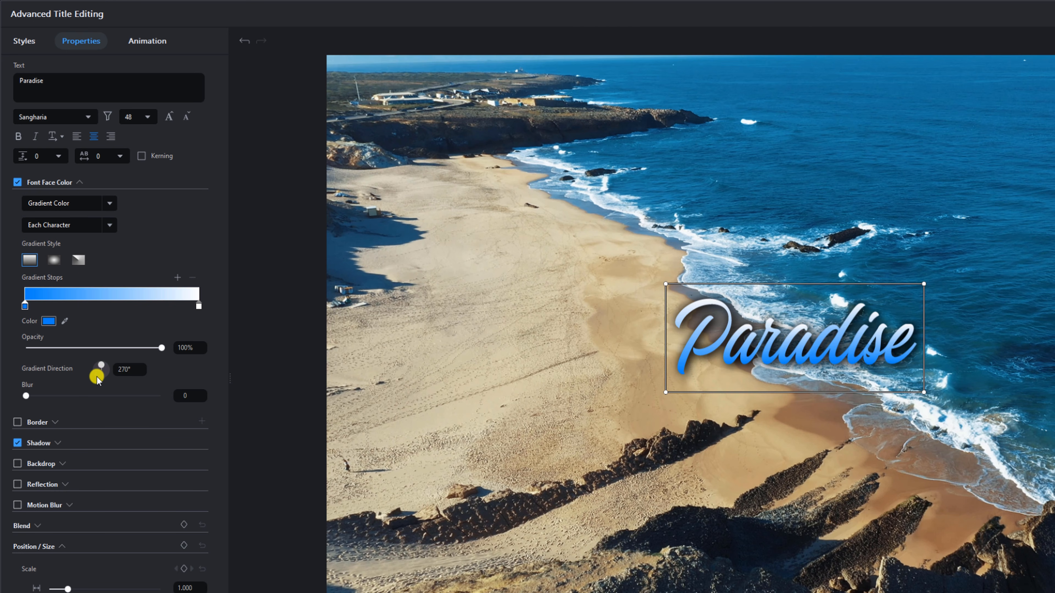
# Step: Return the title's font face fill to Solid Color and collapse its settings
pyautogui.click(107, 204)
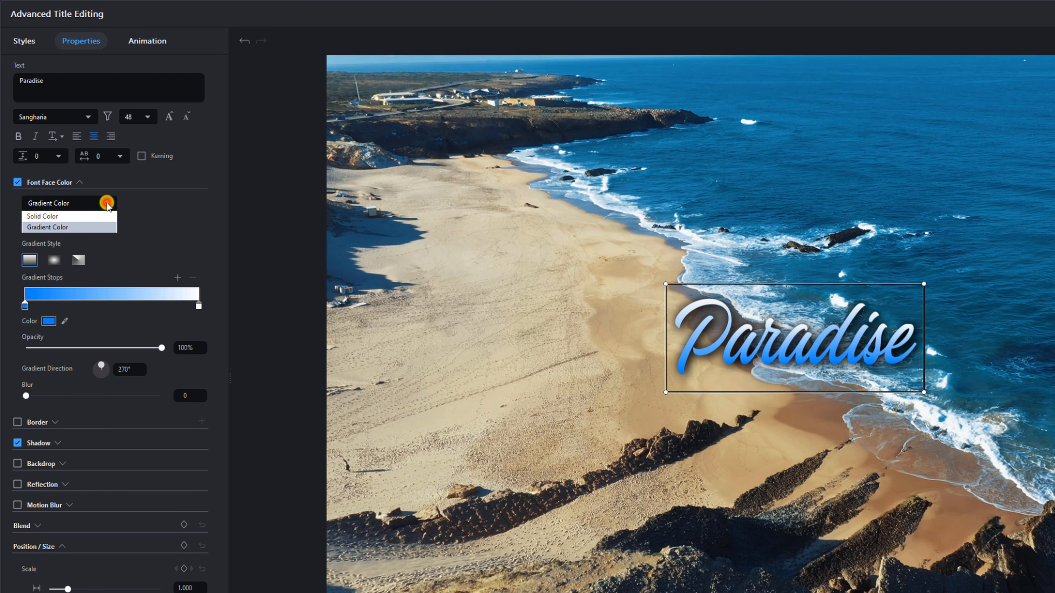
pyautogui.click(81, 217)
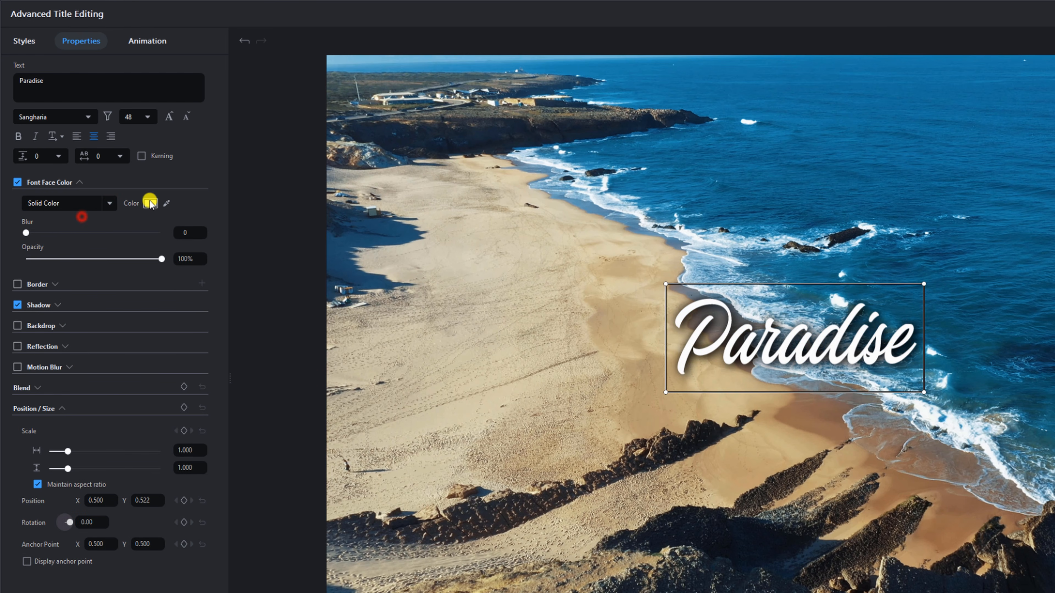
pyautogui.click(78, 183)
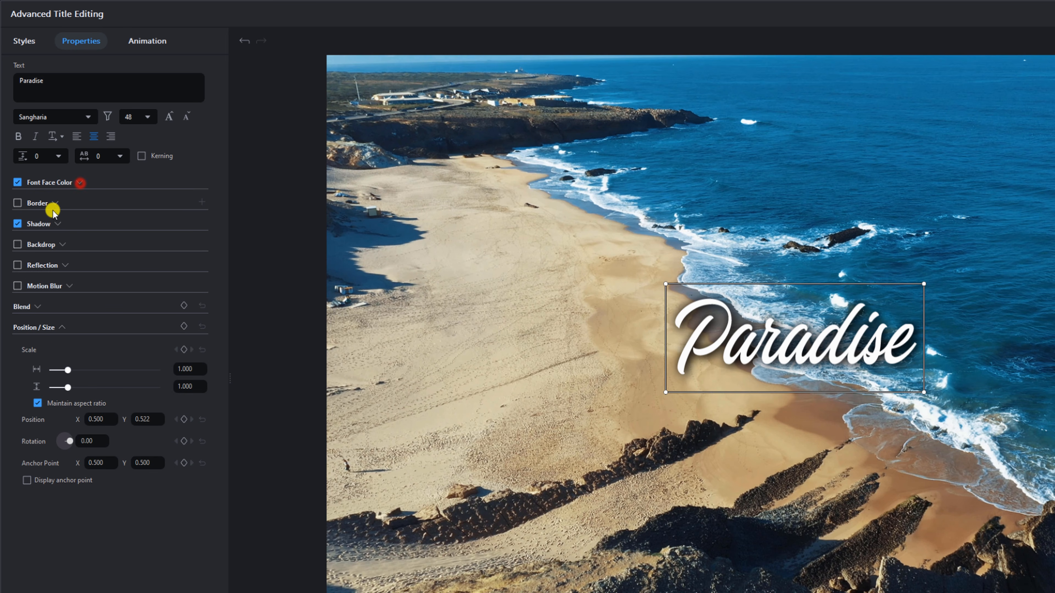
# Step: Try a border on the title, review its fill type and depth settings, and turn the border off again
pyautogui.click(18, 203)
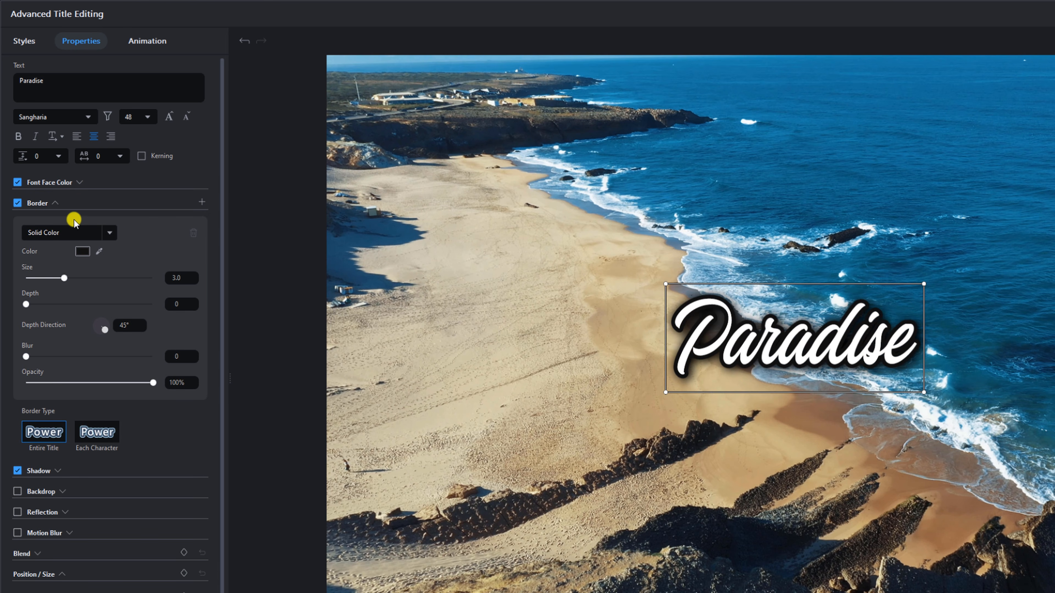
pyautogui.click(108, 232)
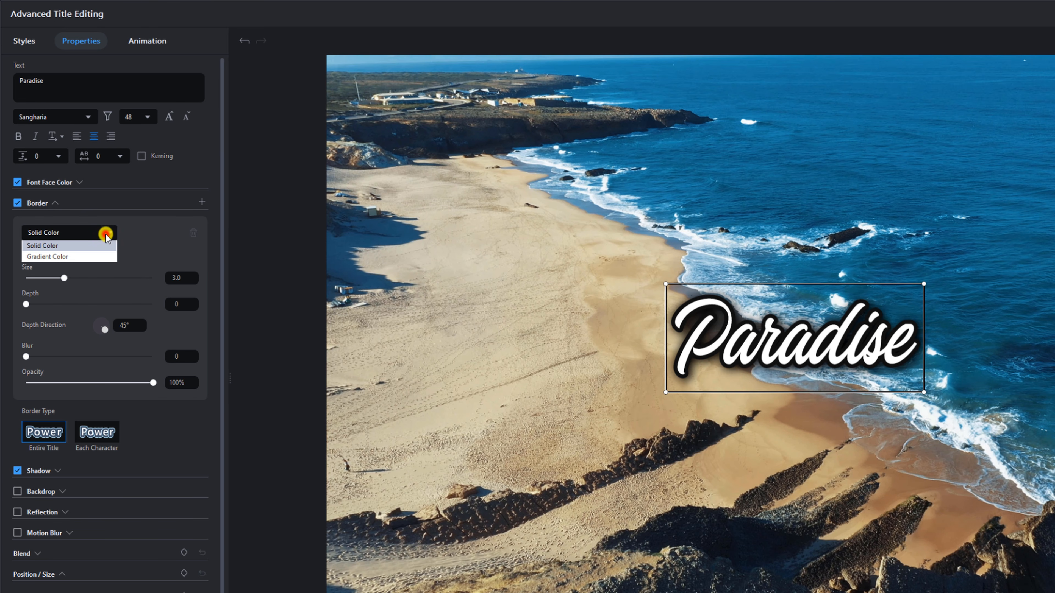
pyautogui.click(134, 227)
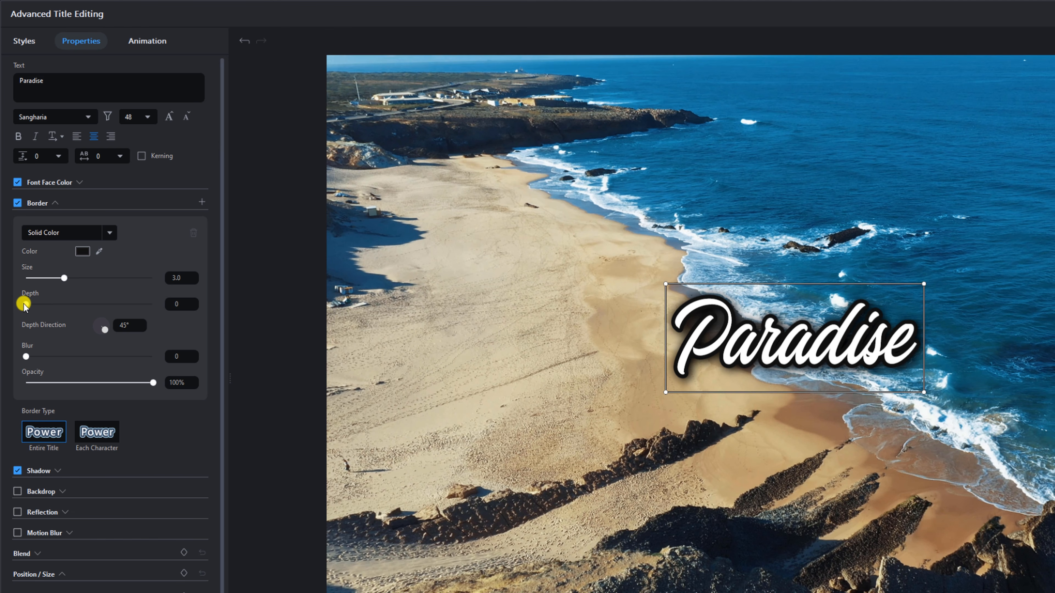
pyautogui.moveTo(24, 304)
pyautogui.mouseDown()
pyautogui.moveTo(78, 303)
pyautogui.moveTo(4, 303)
pyautogui.mouseUp()
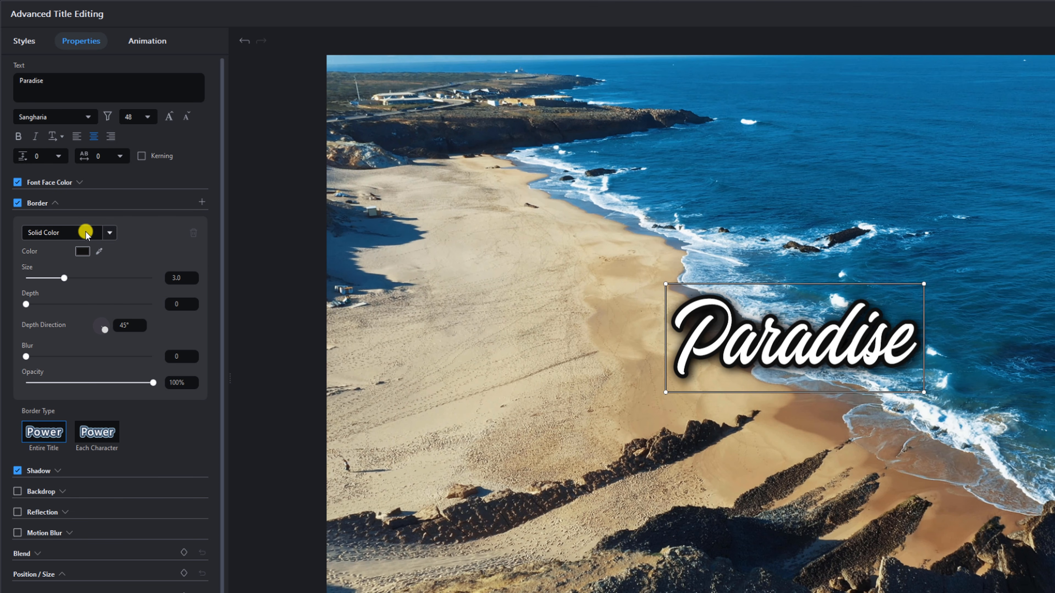
pyautogui.click(15, 208)
pyautogui.click(55, 203)
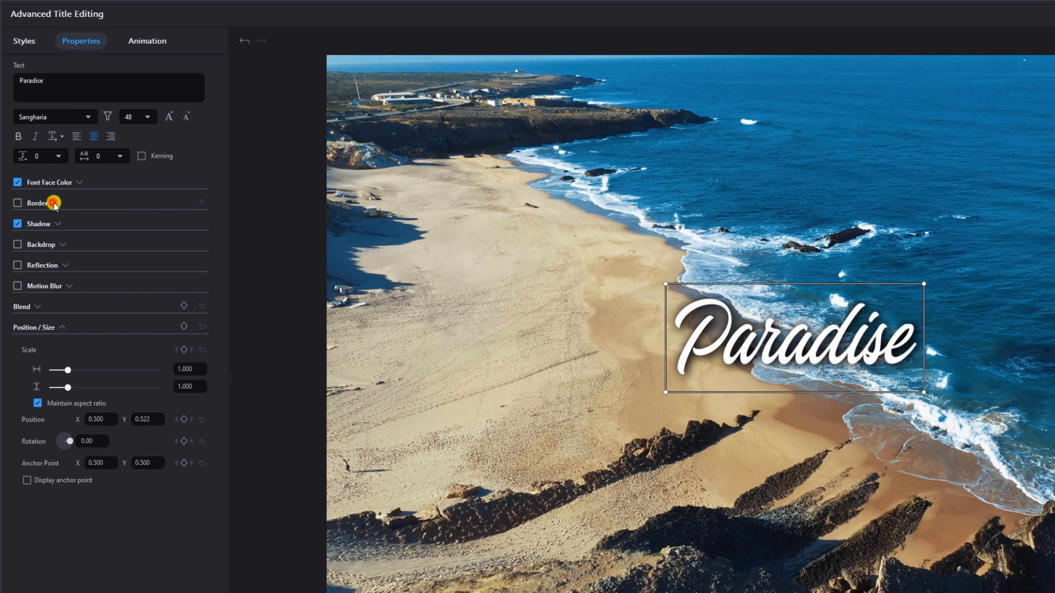
# Step: Set the distance of the title's shadow to 22 and collapse the shadow settings
pyautogui.click(57, 226)
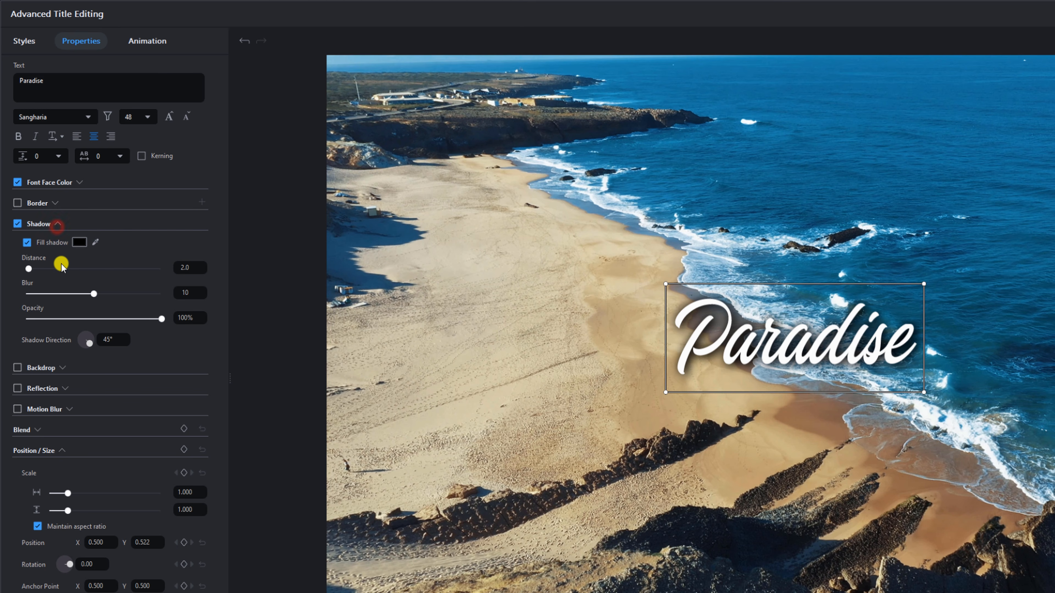
pyautogui.click(81, 272)
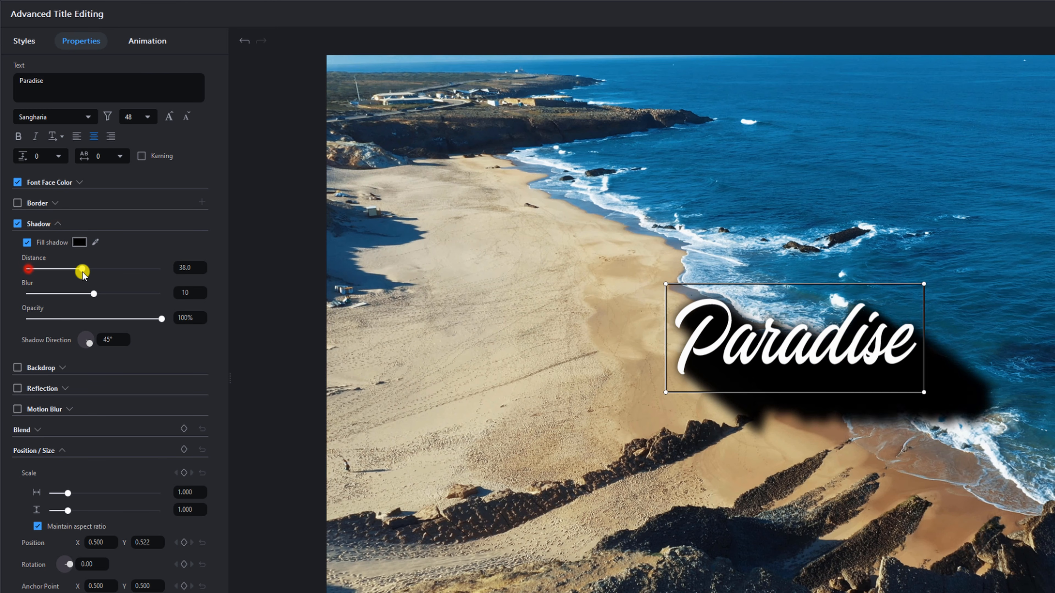
pyautogui.click(187, 267)
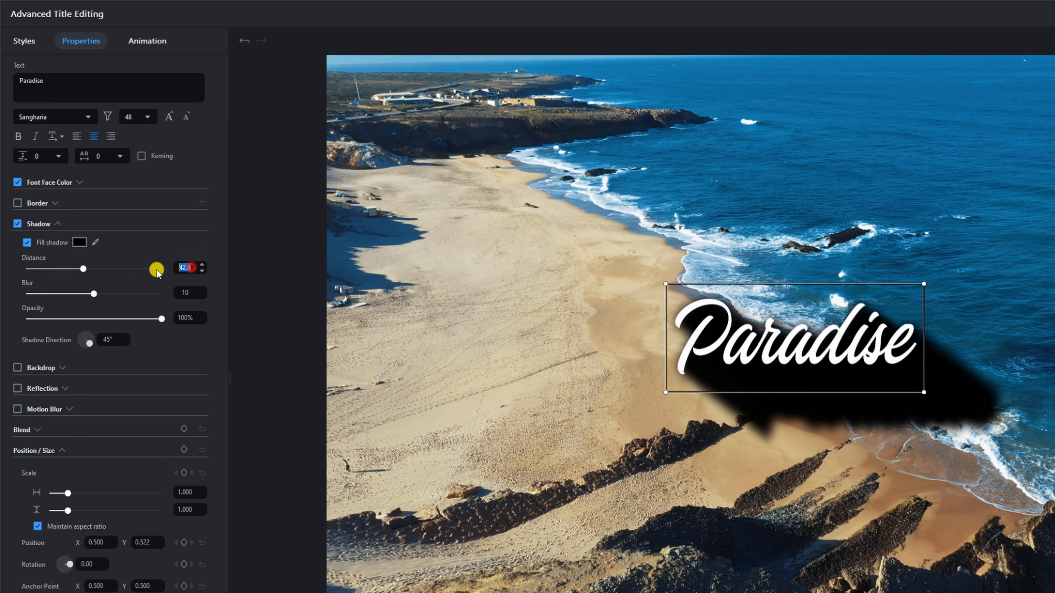
pyautogui.write('22')
pyautogui.press('Return')
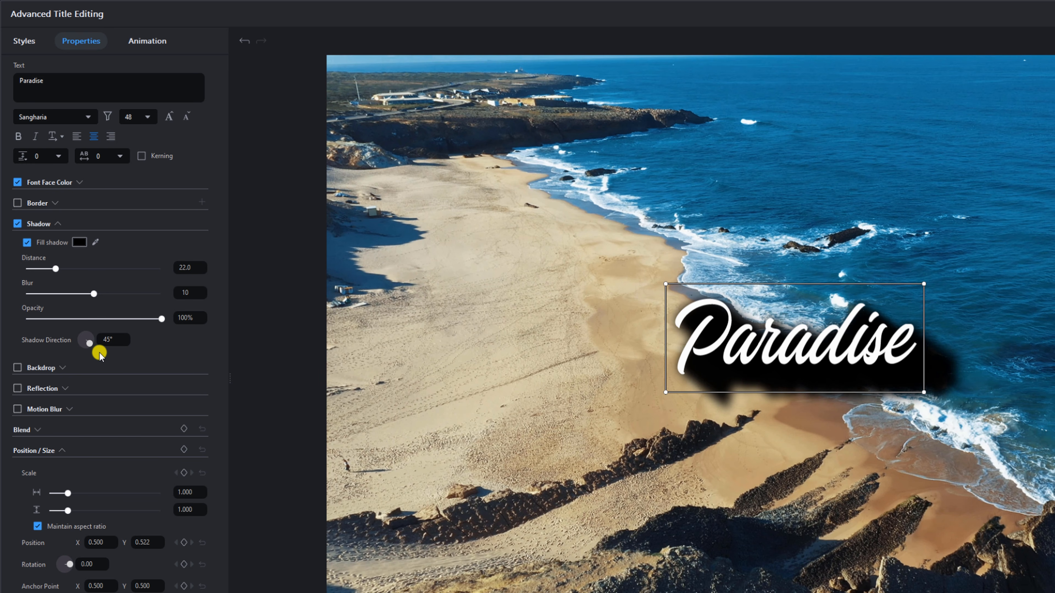
pyautogui.click(59, 224)
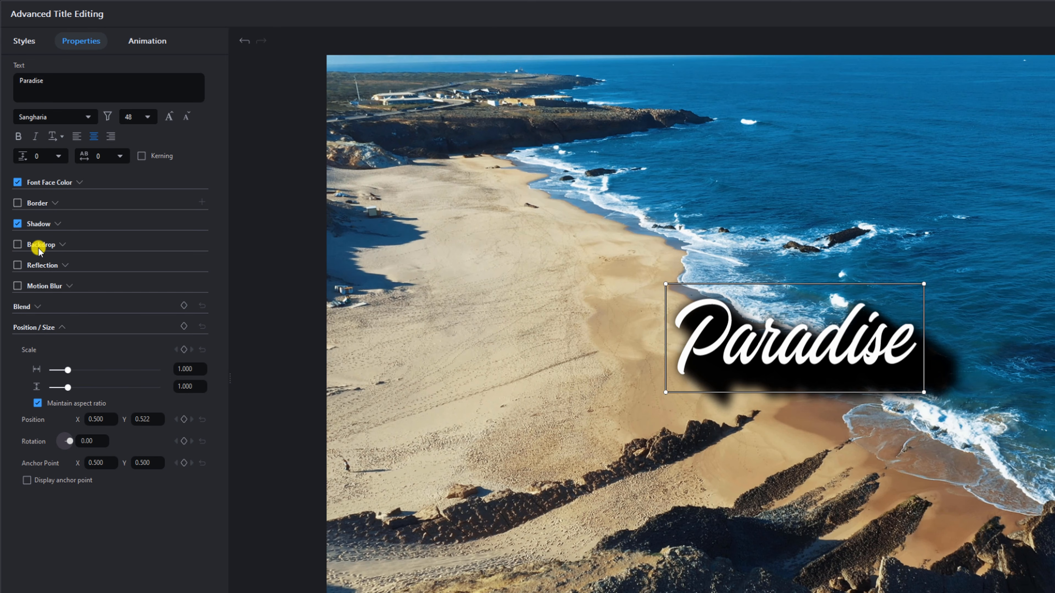
# Step: Try a backdrop behind the title, accepting removal of the animation effect, and go through the backdrop types to the full-width bar
pyautogui.click(18, 244)
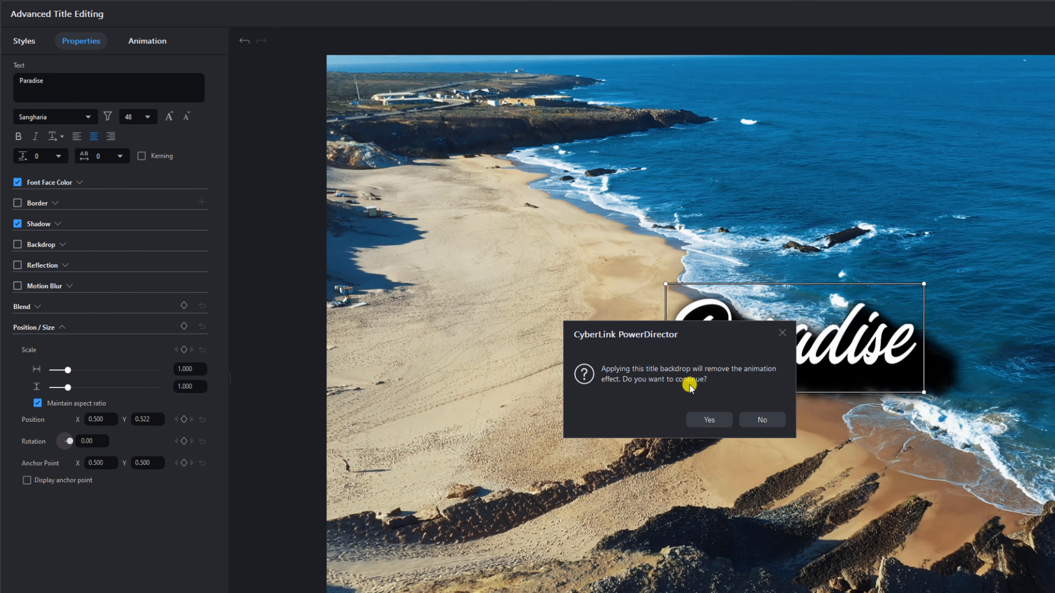
pyautogui.click(707, 420)
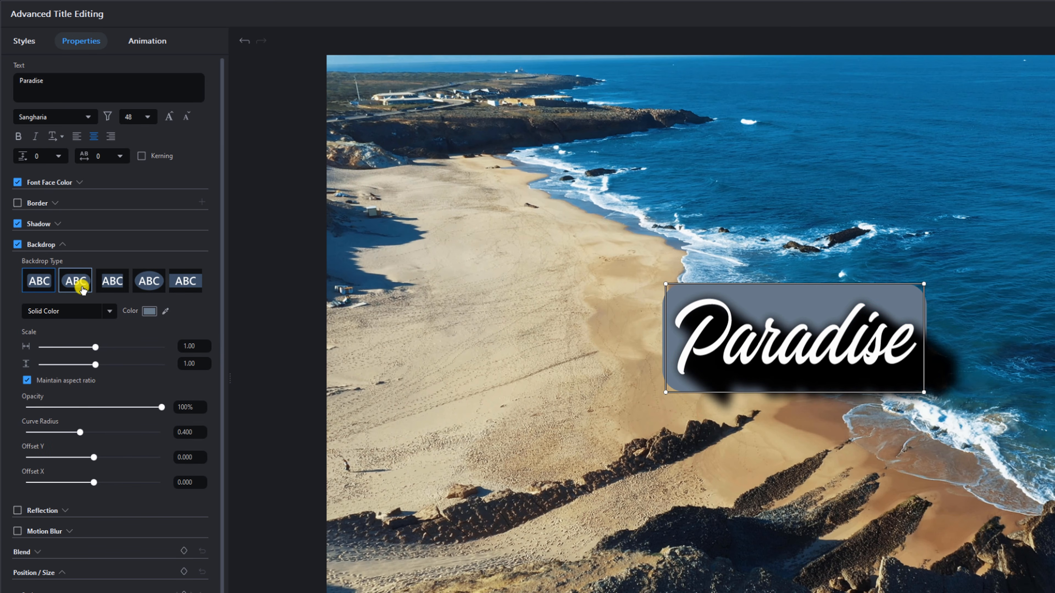
pyautogui.click(83, 289)
pyautogui.click(117, 281)
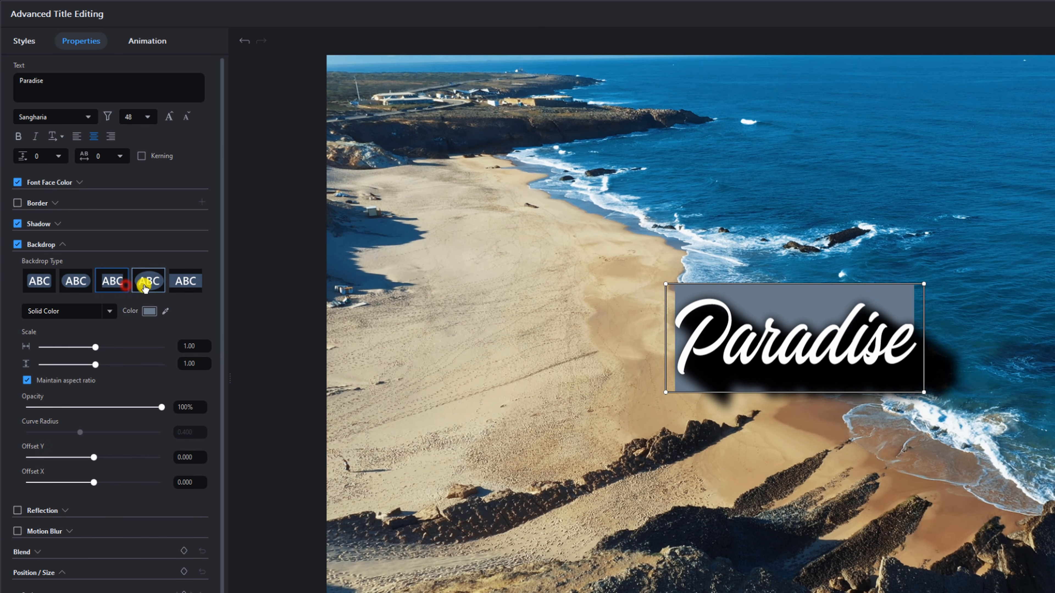
pyautogui.click(160, 286)
pyautogui.click(185, 281)
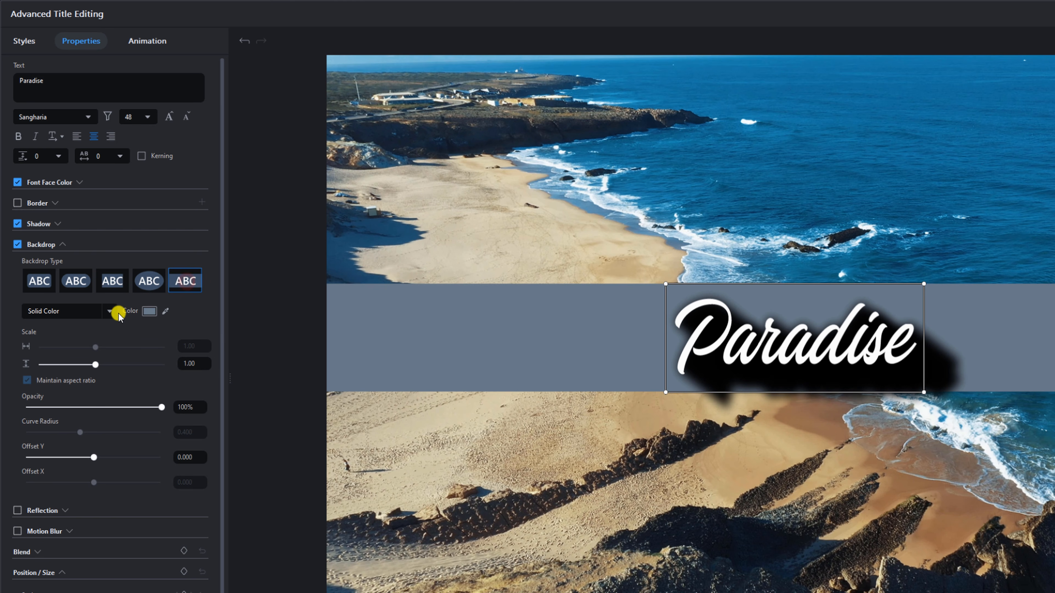
# Step: Review the backdrop's fill types, including 2 Color Gradient and Image, and turn the backdrop off again
pyautogui.click(111, 310)
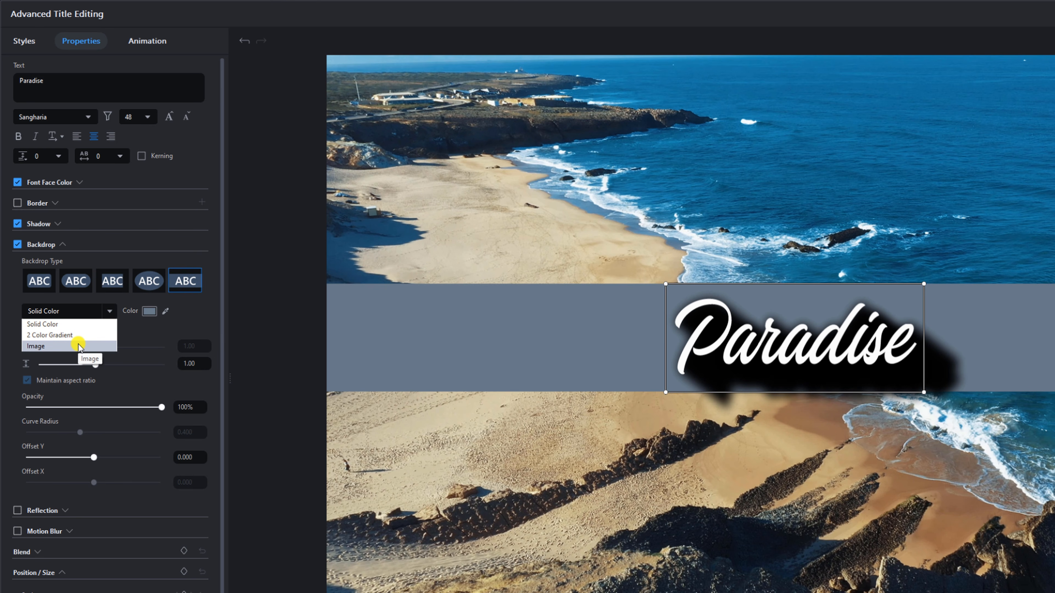
pyautogui.click(149, 331)
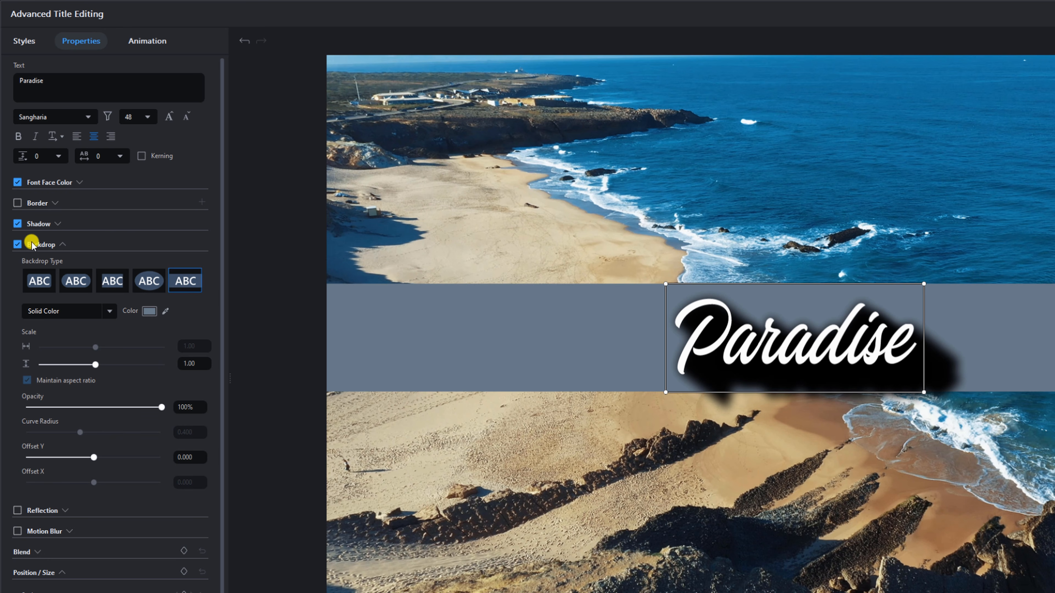
pyautogui.click(17, 244)
pyautogui.click(62, 244)
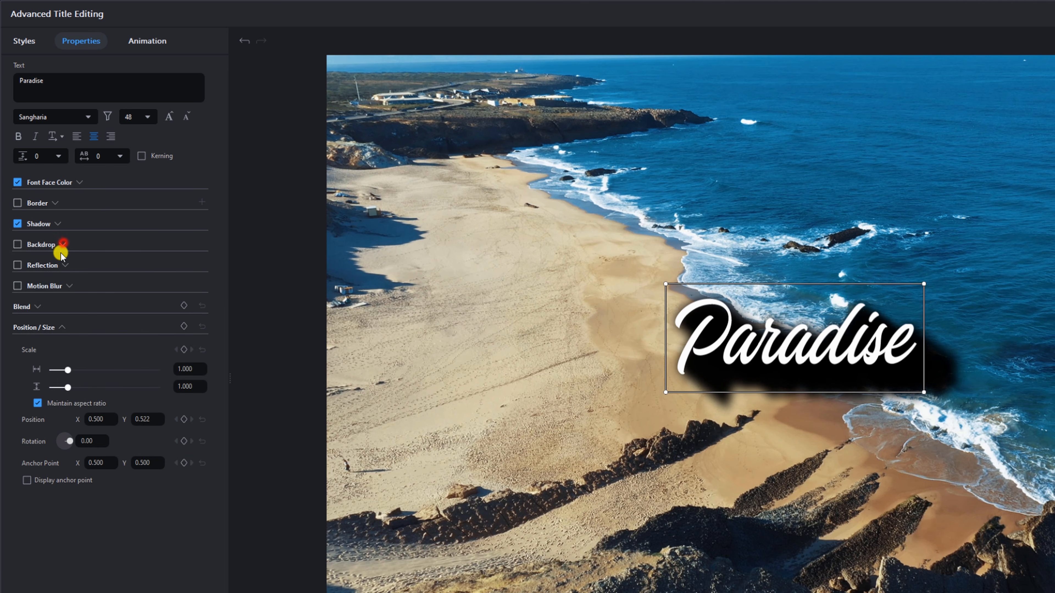
# Step: Try a reflection on the title, review its distance and opacity settings, and turn the reflection off again
pyautogui.click(17, 266)
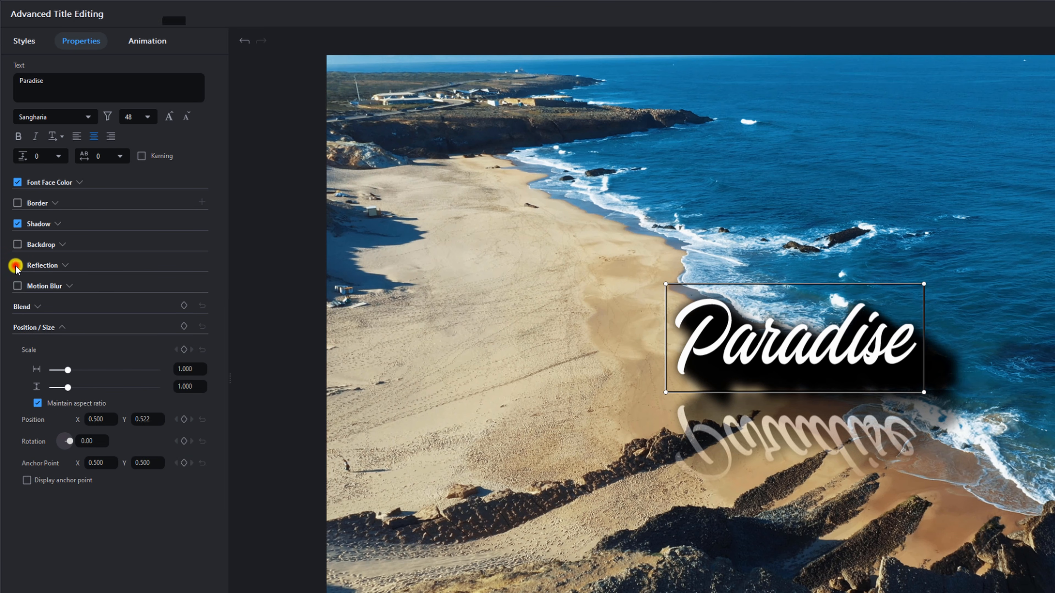
pyautogui.click(67, 265)
pyautogui.click(62, 265)
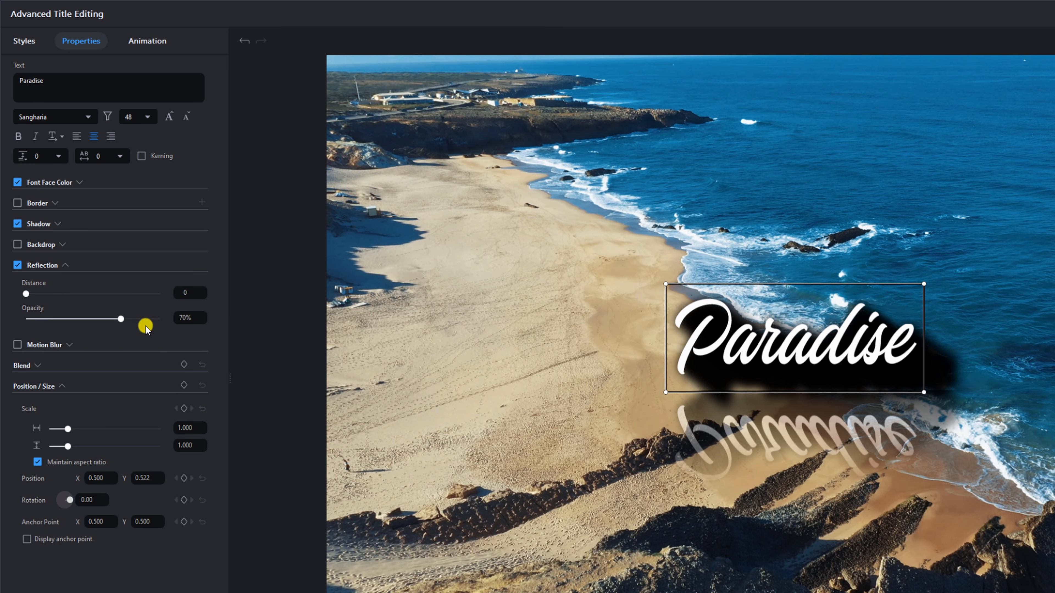
pyautogui.click(18, 265)
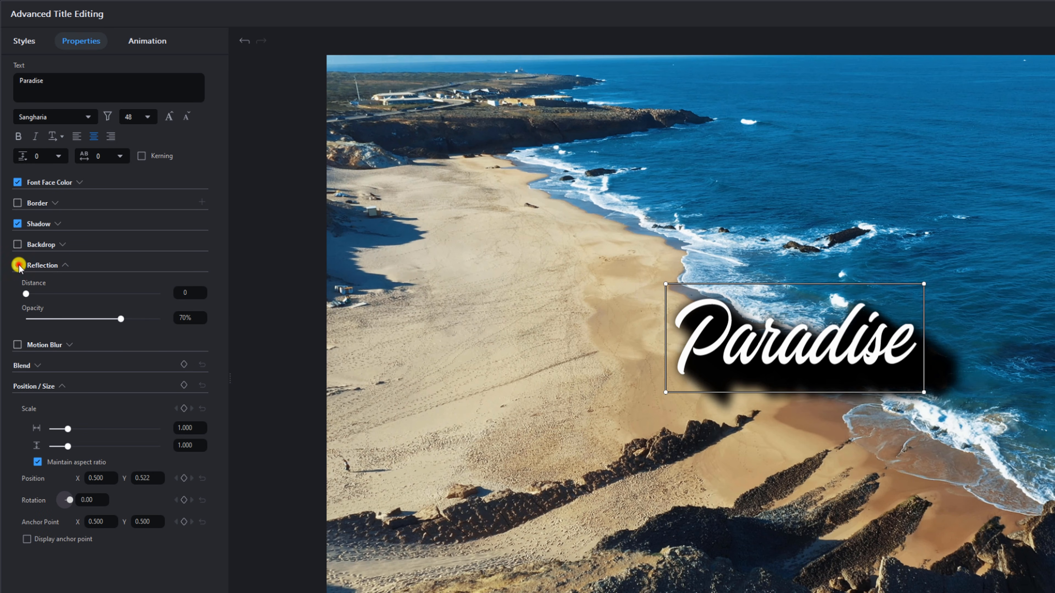
pyautogui.click(65, 266)
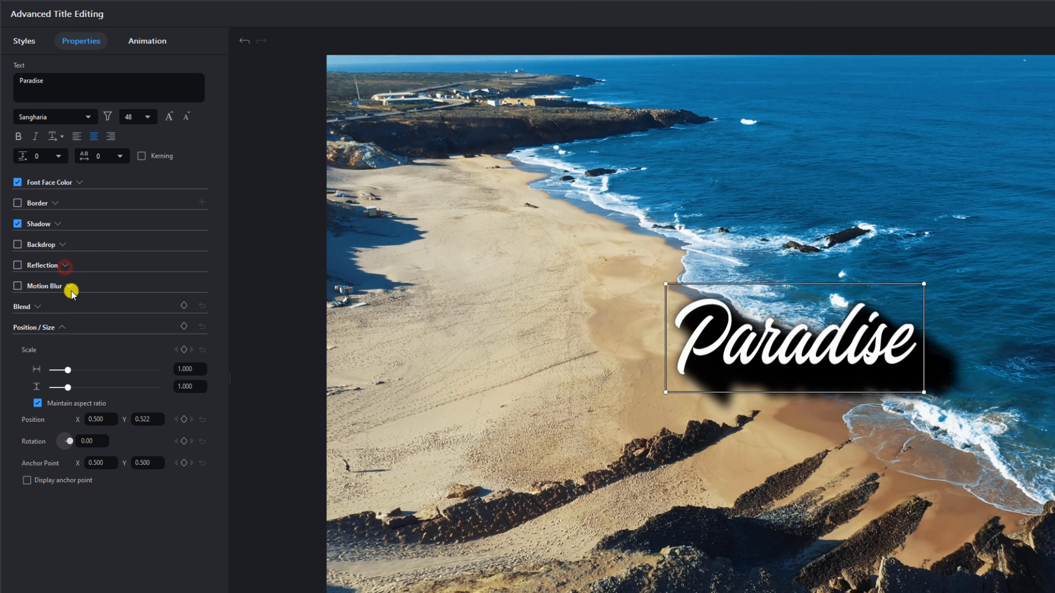
# Step: Try motion blur on the title, review its blur length and density settings, and turn it off again
pyautogui.click(69, 286)
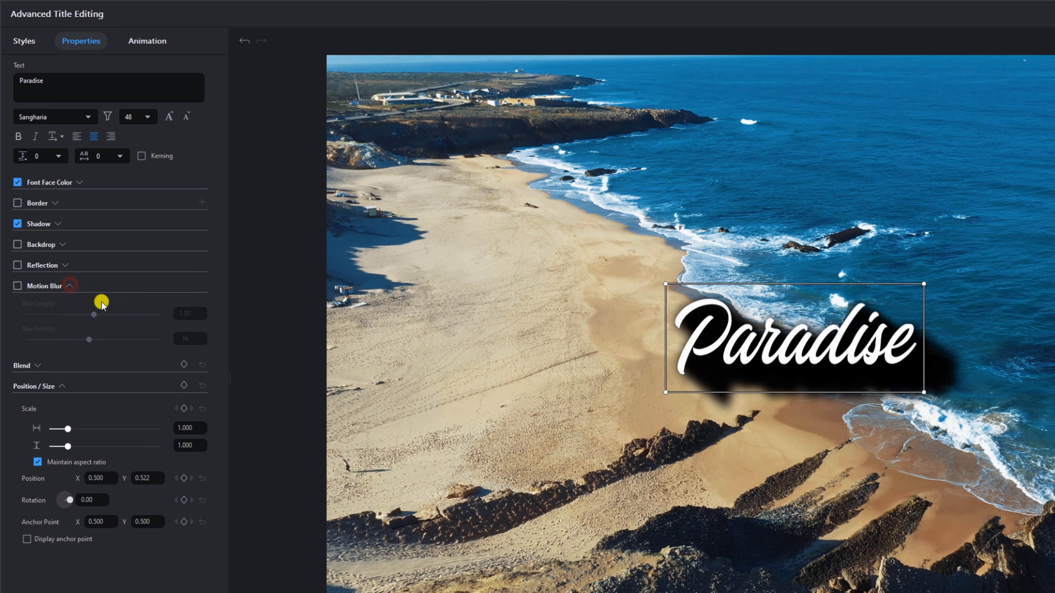
pyautogui.click(17, 287)
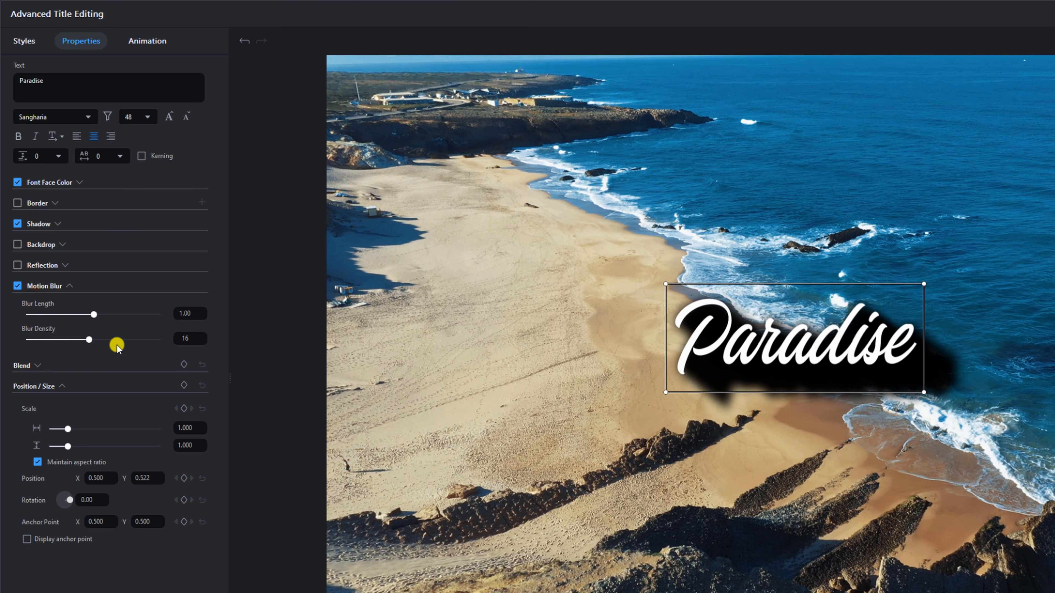
pyautogui.click(18, 287)
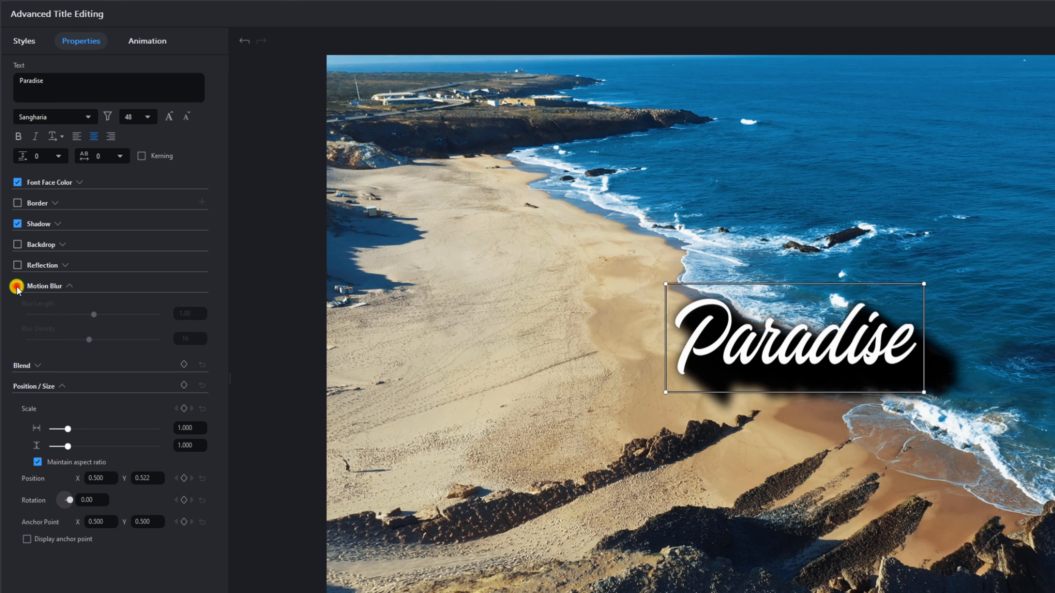
pyautogui.click(67, 286)
# Step: Set the title's blending mode to Multiply and collapse the blend settings
pyautogui.click(38, 307)
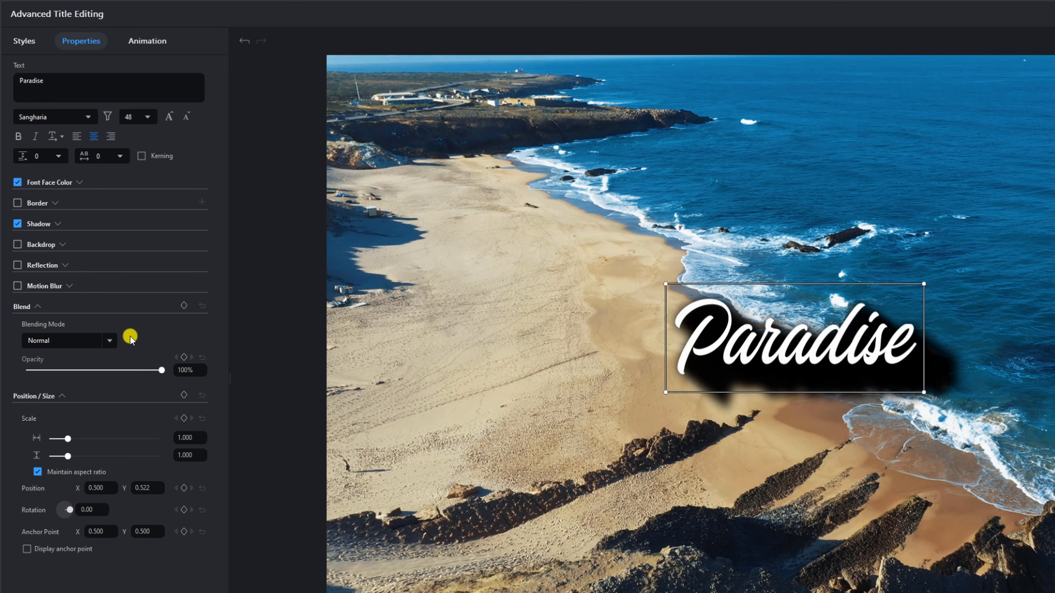
pyautogui.click(109, 339)
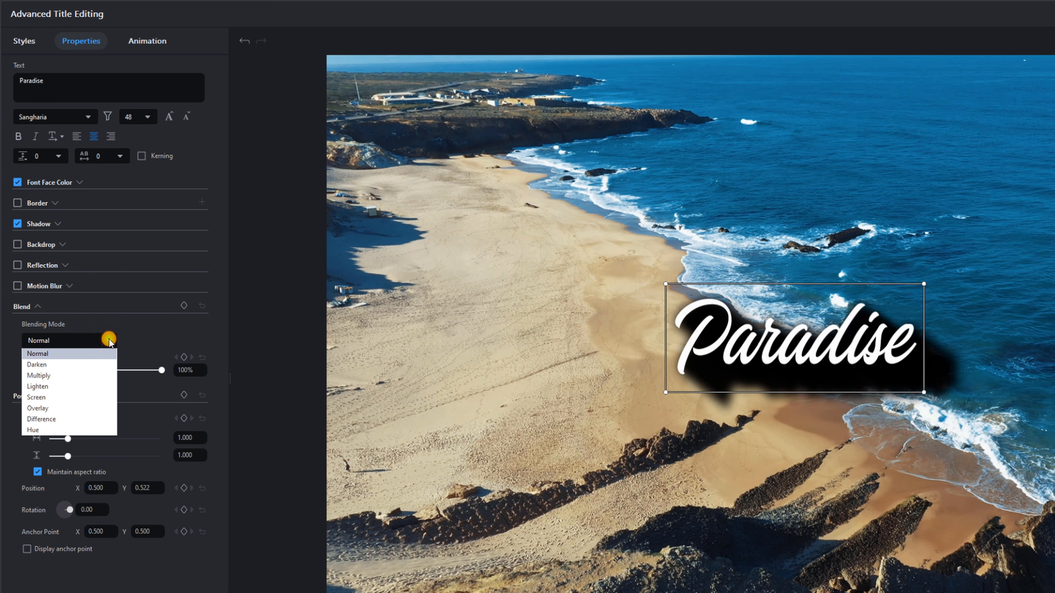
pyautogui.click(84, 376)
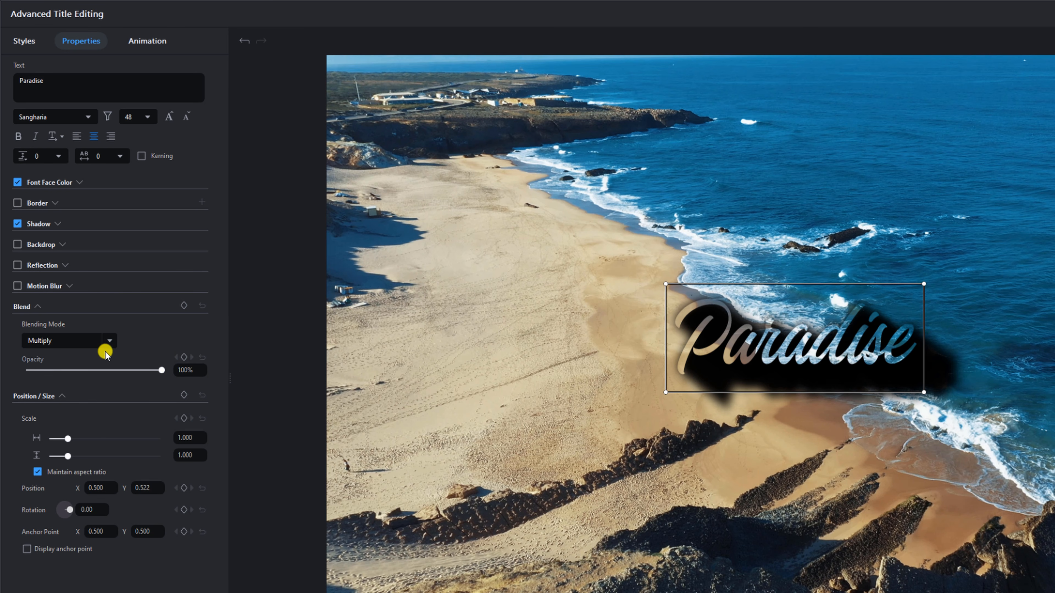
pyautogui.click(41, 307)
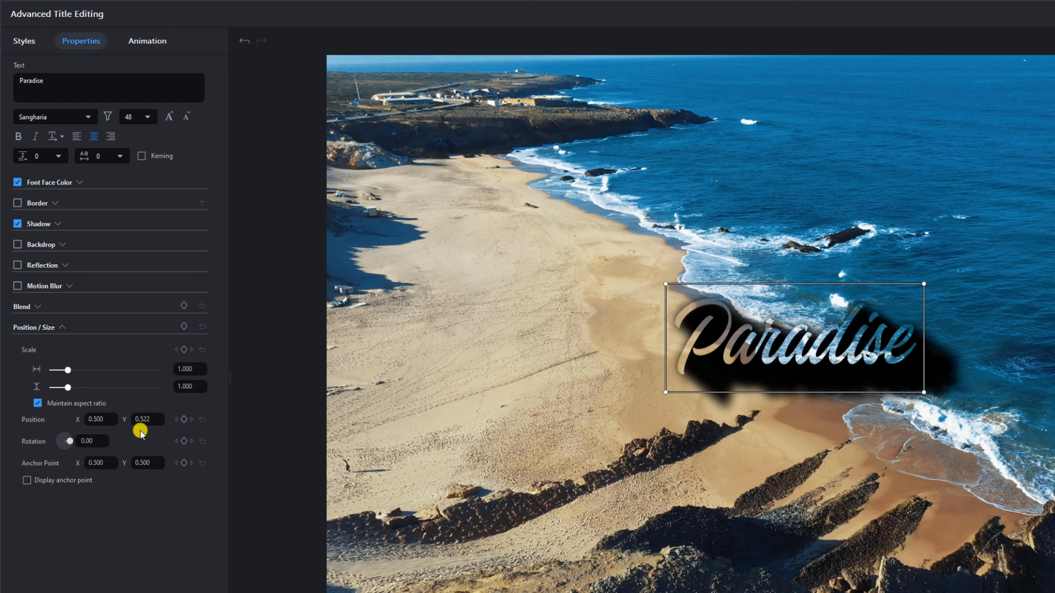
# Step: Set the title's Y position to 0.5 and collapse the position and size settings
pyautogui.click(151, 419)
pyautogui.write('0.5')
pyautogui.press('Return')
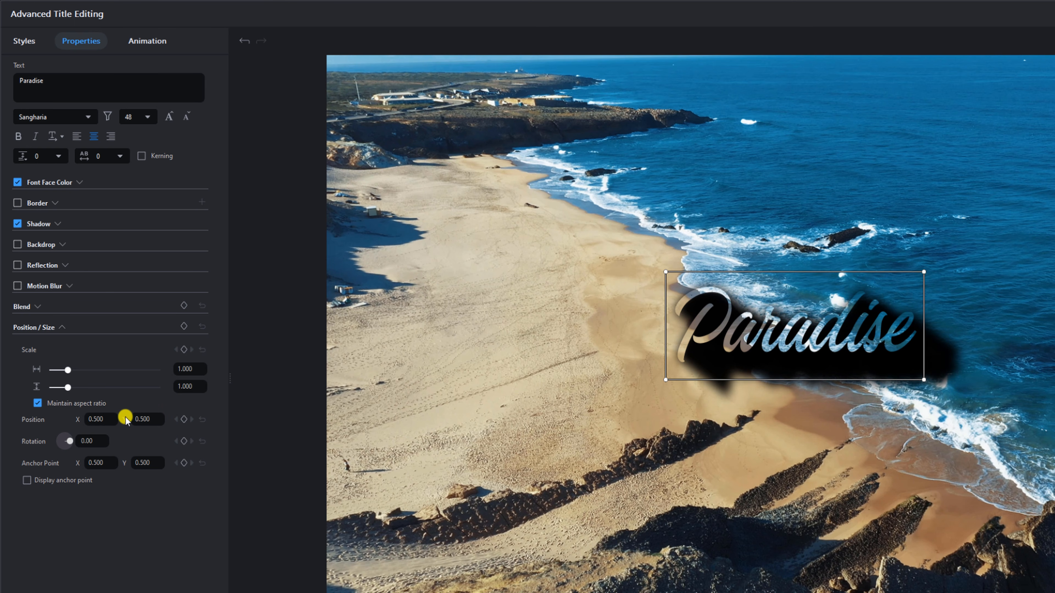
pyautogui.click(134, 507)
pyautogui.click(61, 327)
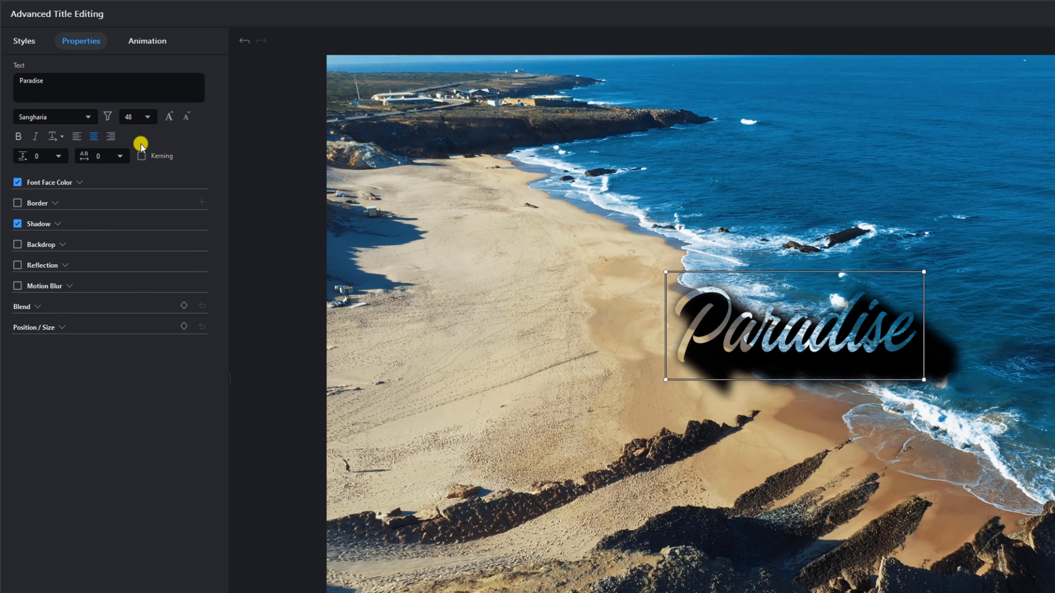
# Step: Set the title's font size to 80 and center the title horizontally and vertically on the canvas
pyautogui.click(149, 117)
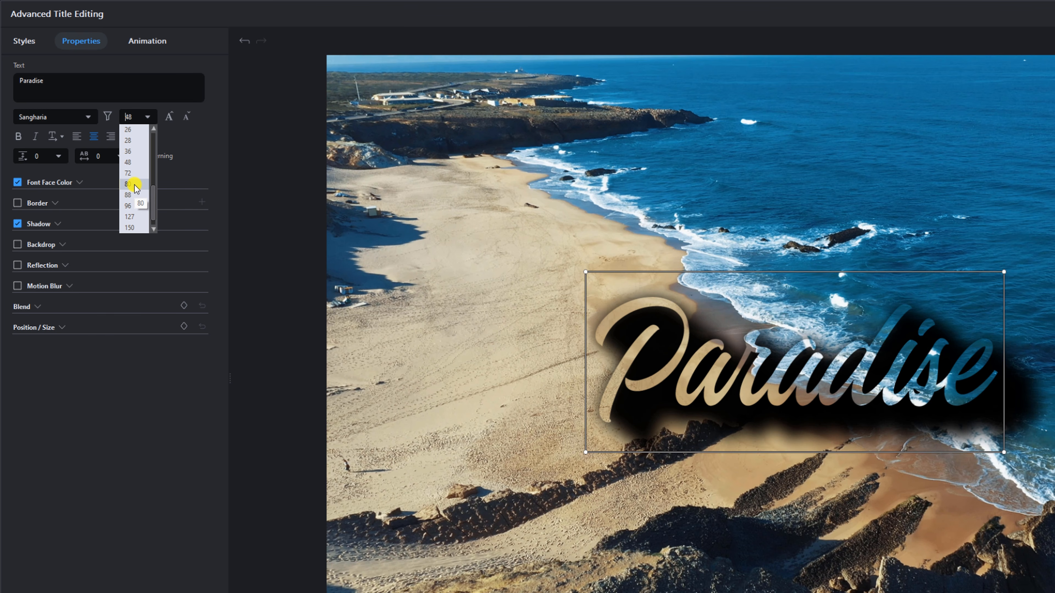
pyautogui.click(134, 185)
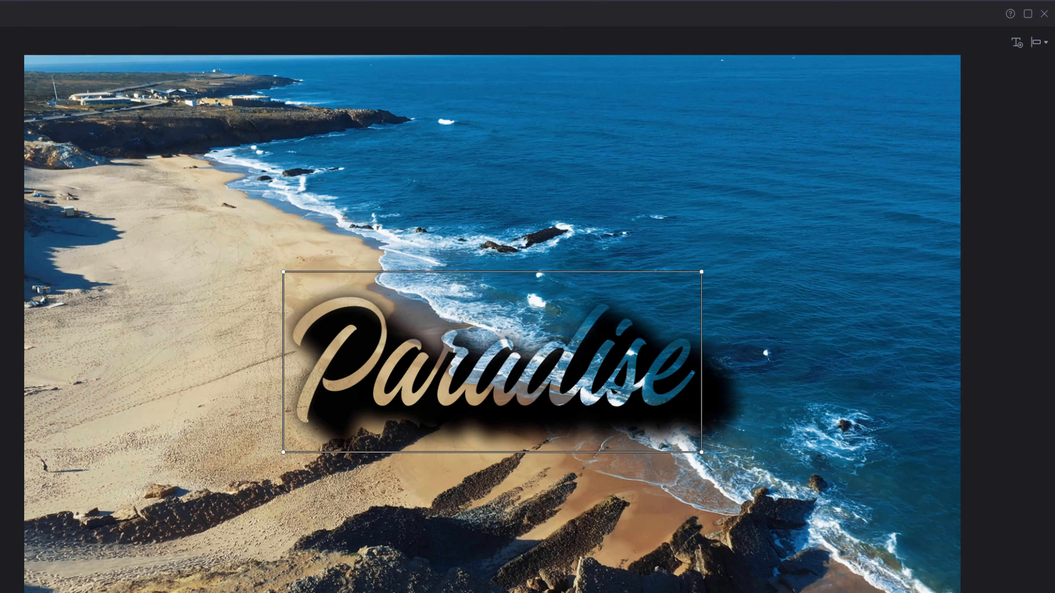
pyautogui.click(1043, 41)
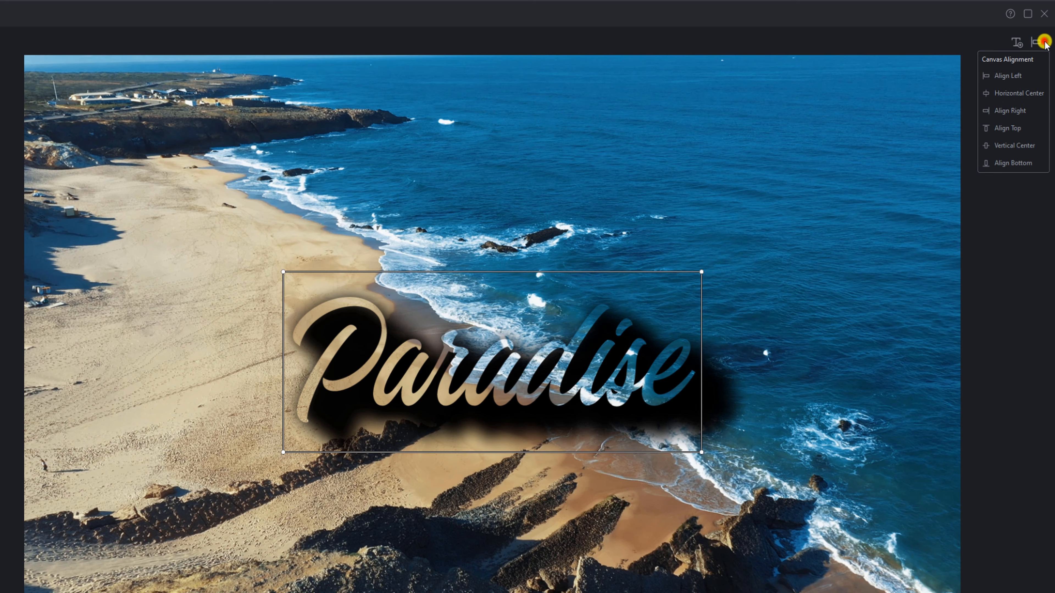
pyautogui.click(1026, 94)
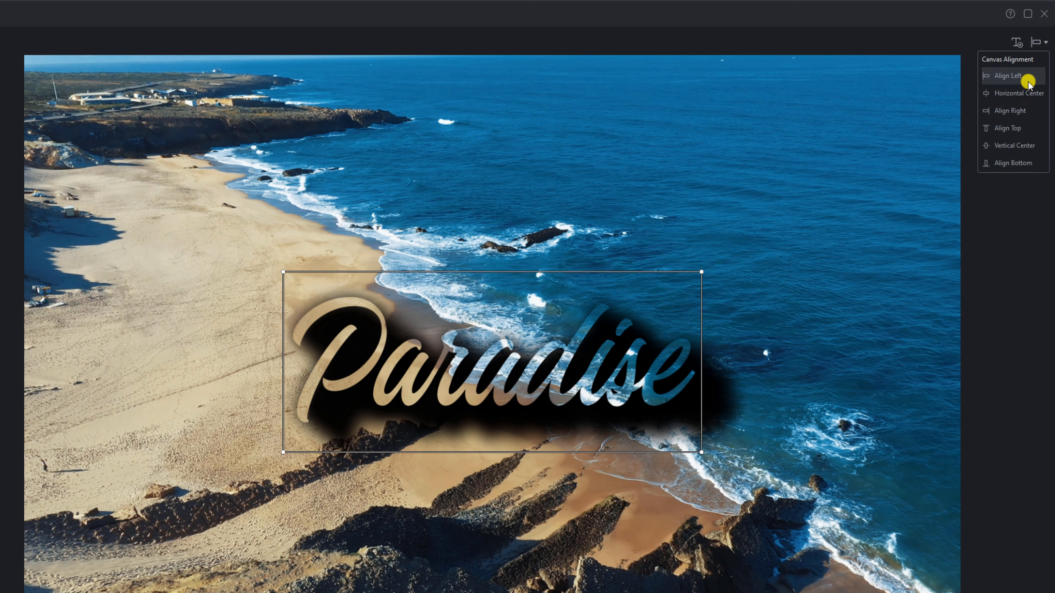
pyautogui.click(1015, 147)
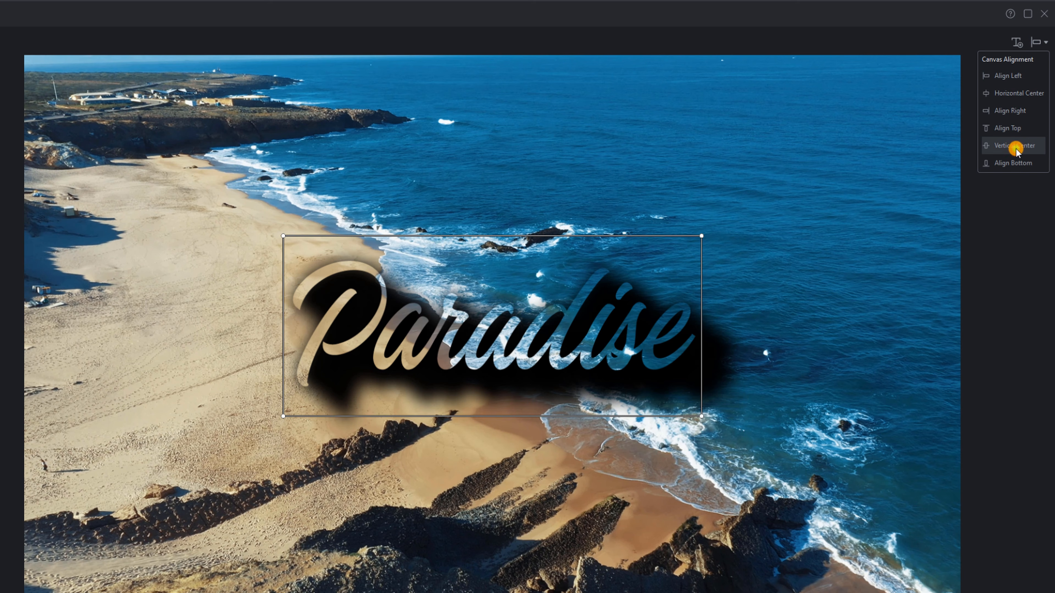
pyautogui.click(1029, 93)
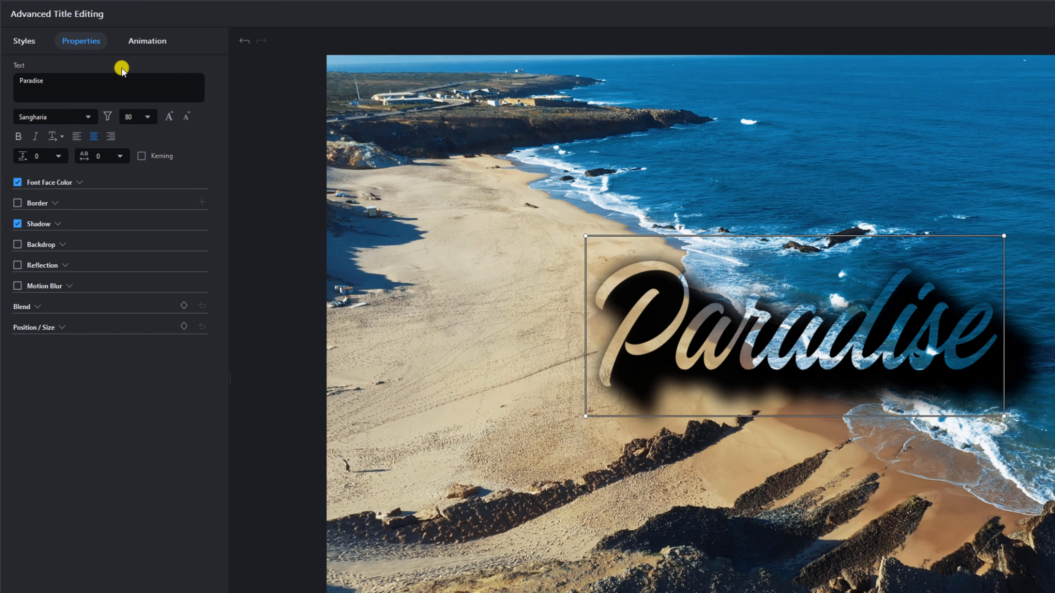
# Step: Apply the Slide Left entrance animation and the Fade exit animation to the Paradise title
pyautogui.click(146, 45)
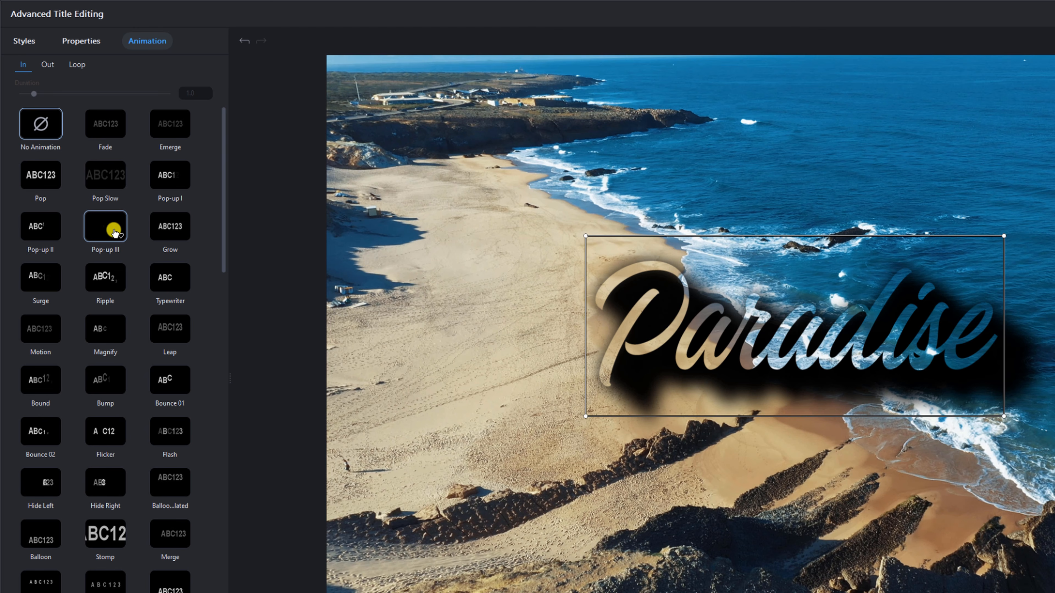
pyautogui.scroll(-2, 114, 233)
pyautogui.scroll(-1, 118, 289)
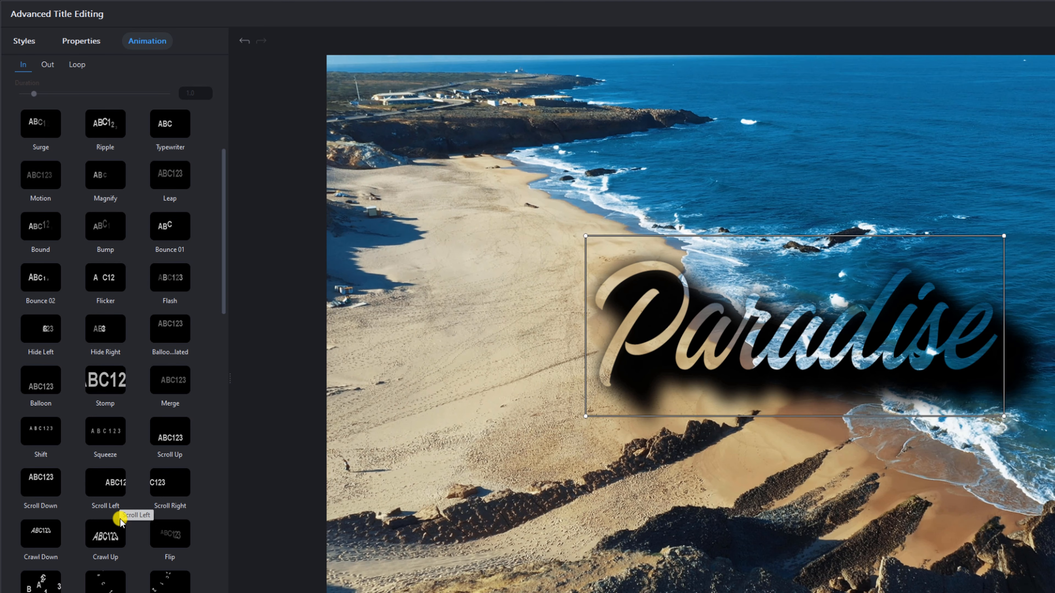
pyautogui.scroll(-4, 121, 524)
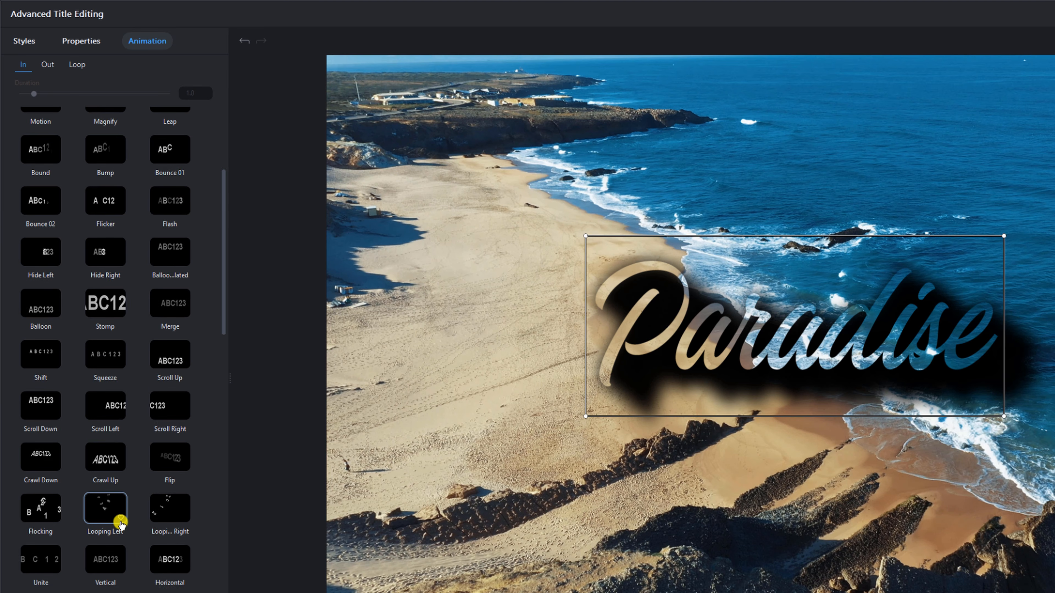
pyautogui.scroll(-2, 114, 488)
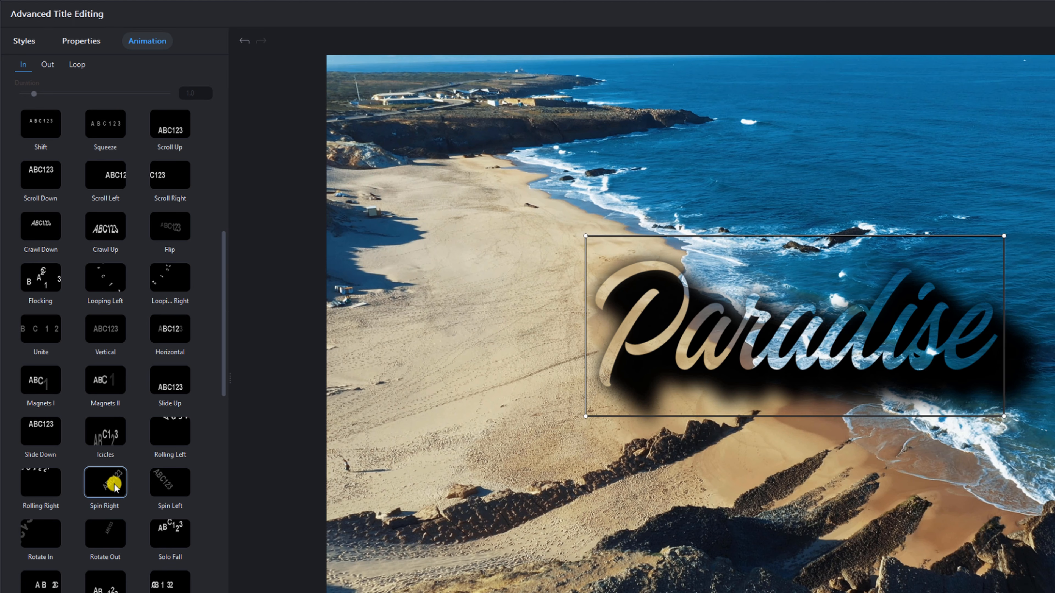
pyautogui.scroll(-5, 114, 488)
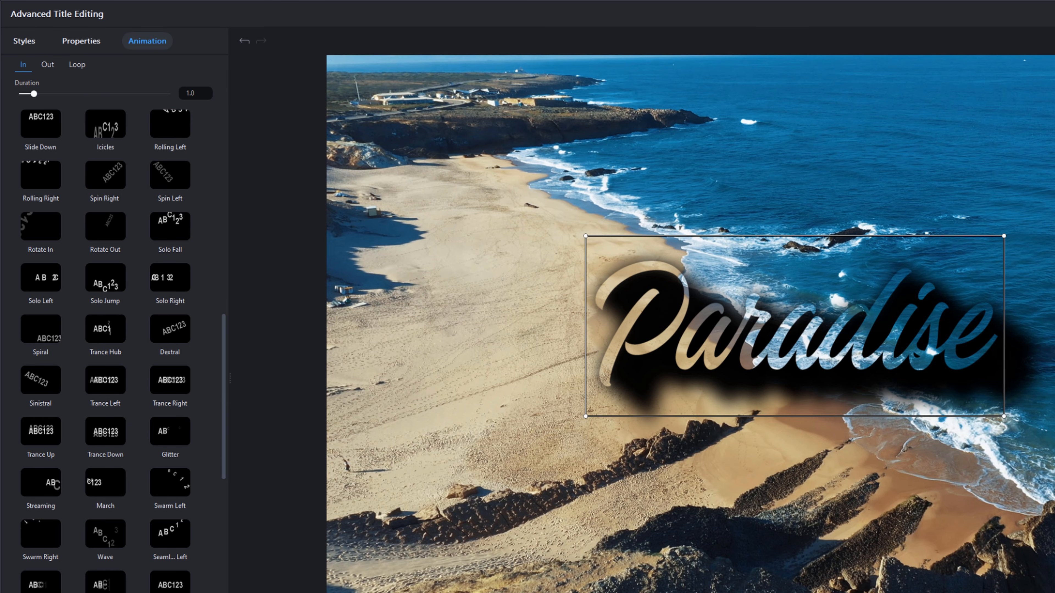
pyautogui.click(125, 372)
pyautogui.click(49, 65)
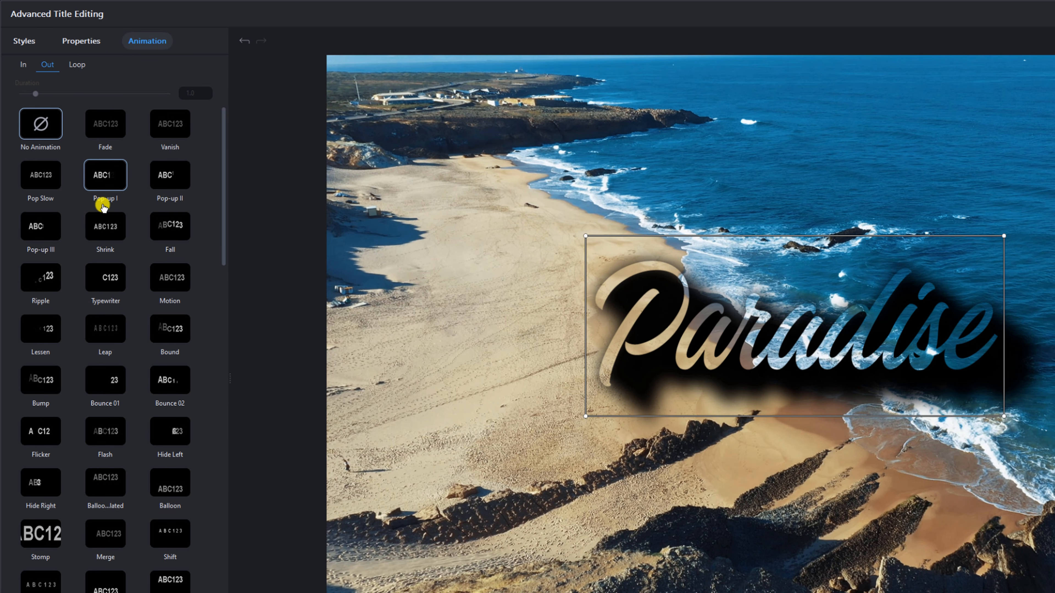
pyautogui.click(107, 128)
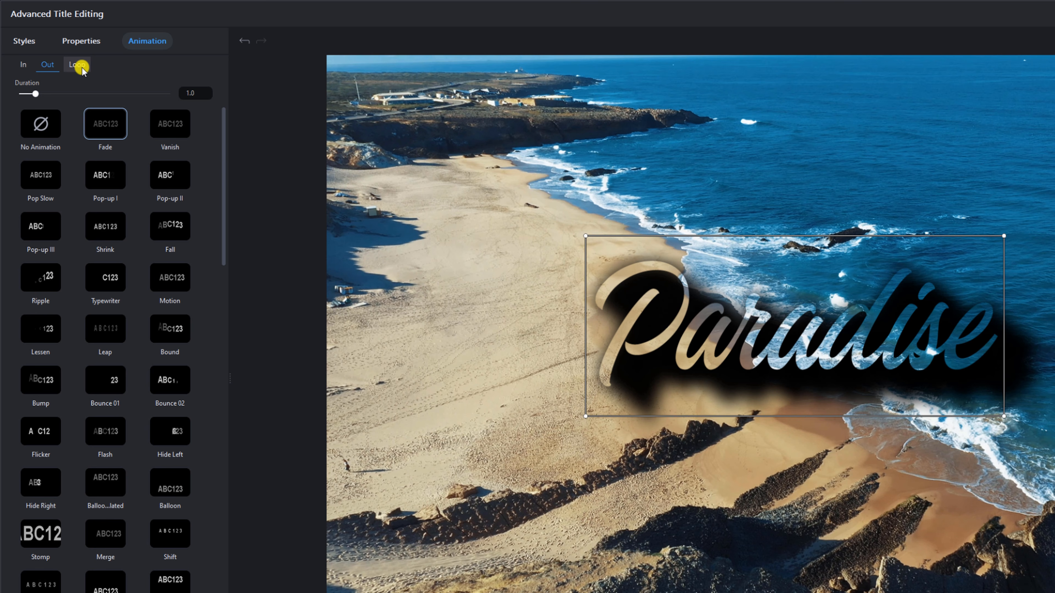
# Step: Lengthen the Slide Left entrance animation to 5 seconds and preview the title from the start
pyautogui.click(24, 65)
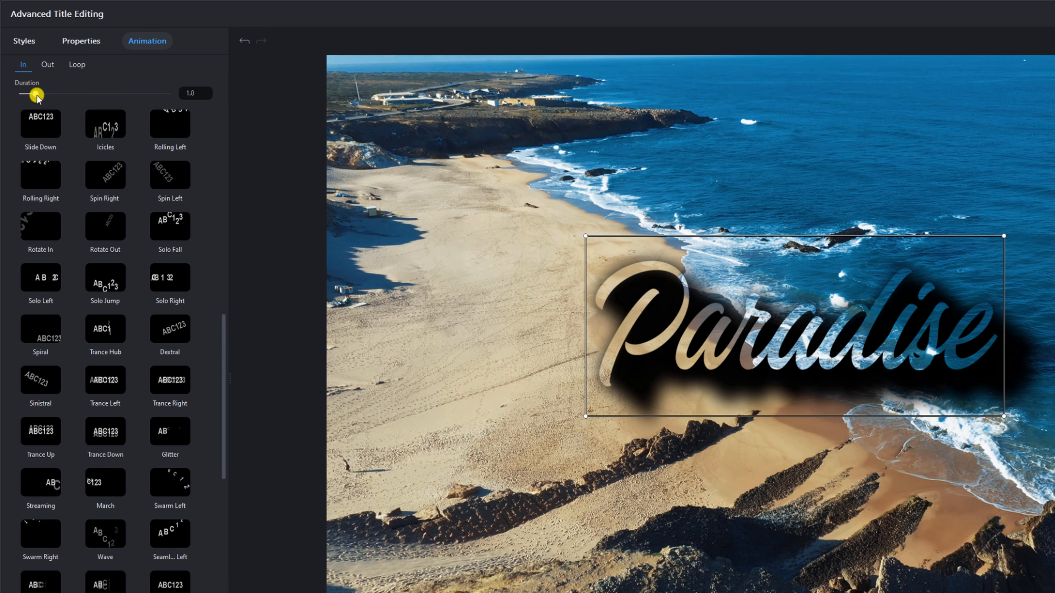
pyautogui.moveTo(37, 95); pyautogui.dragTo(88, 105)
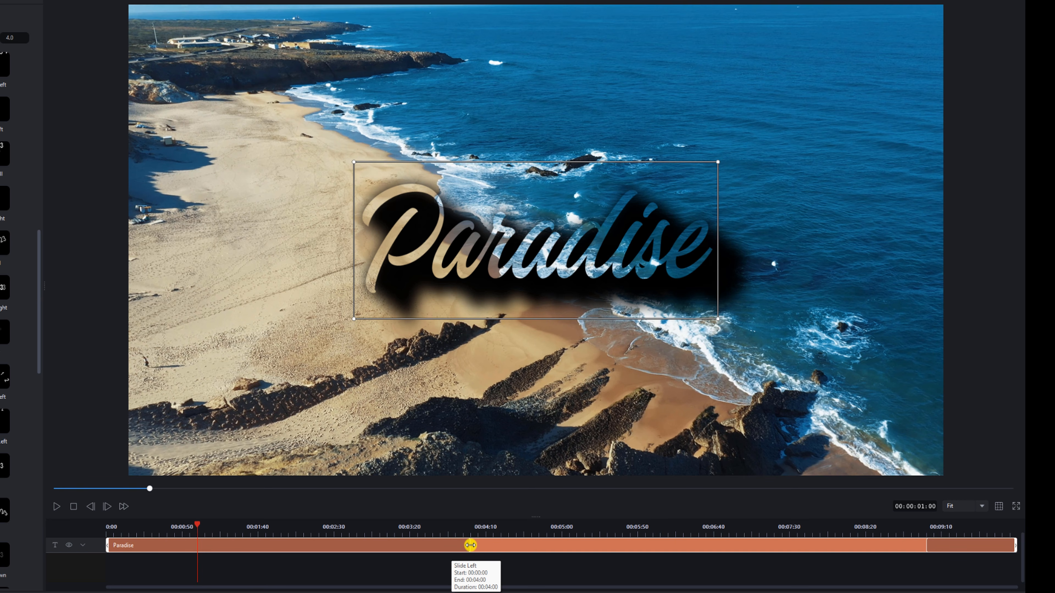
pyautogui.moveTo(470, 546); pyautogui.dragTo(562, 551)
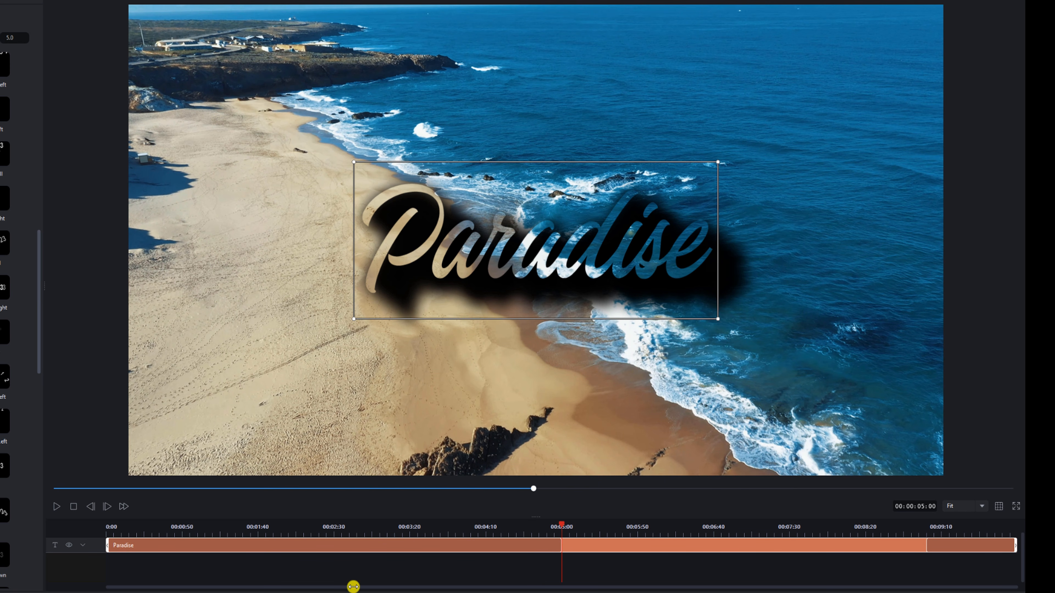
pyautogui.click(74, 507)
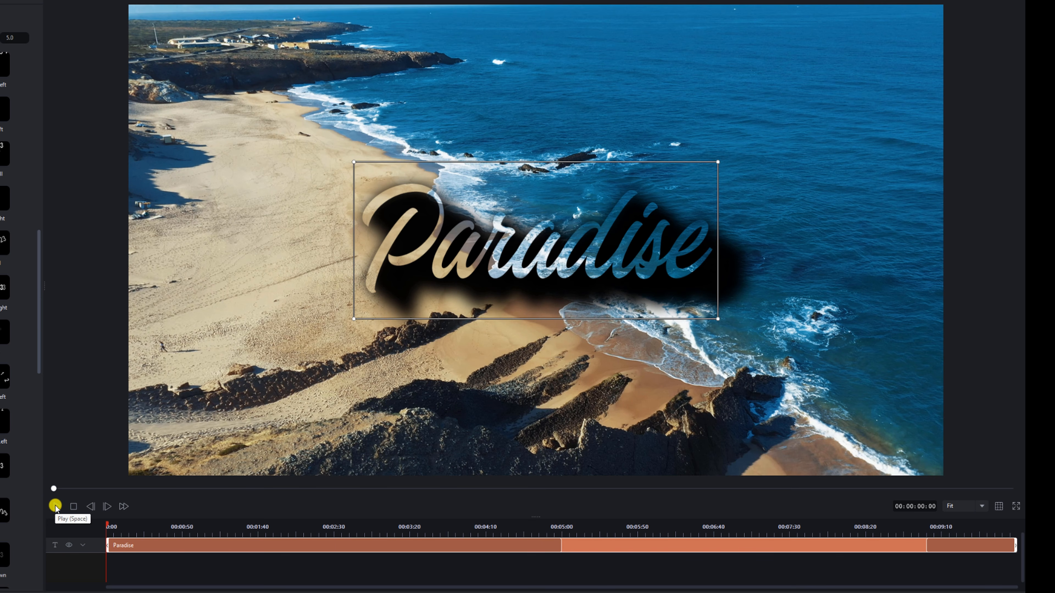
pyautogui.click(55, 507)
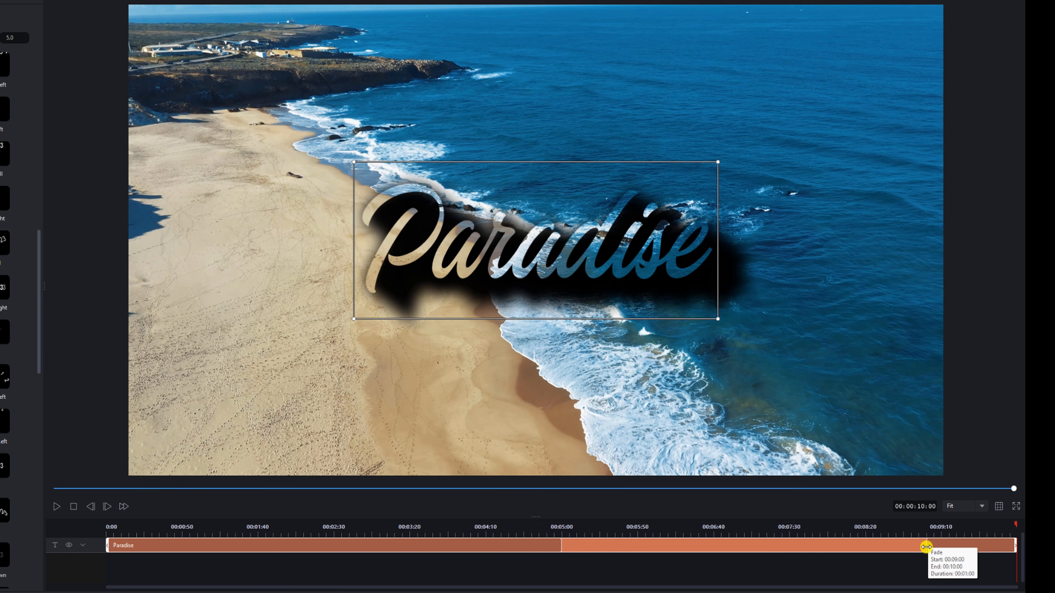
# Step: Extend the Fade exit animation so it starts at 8 seconds, and preview the title from the start
pyautogui.moveTo(926, 546); pyautogui.dragTo(834, 545)
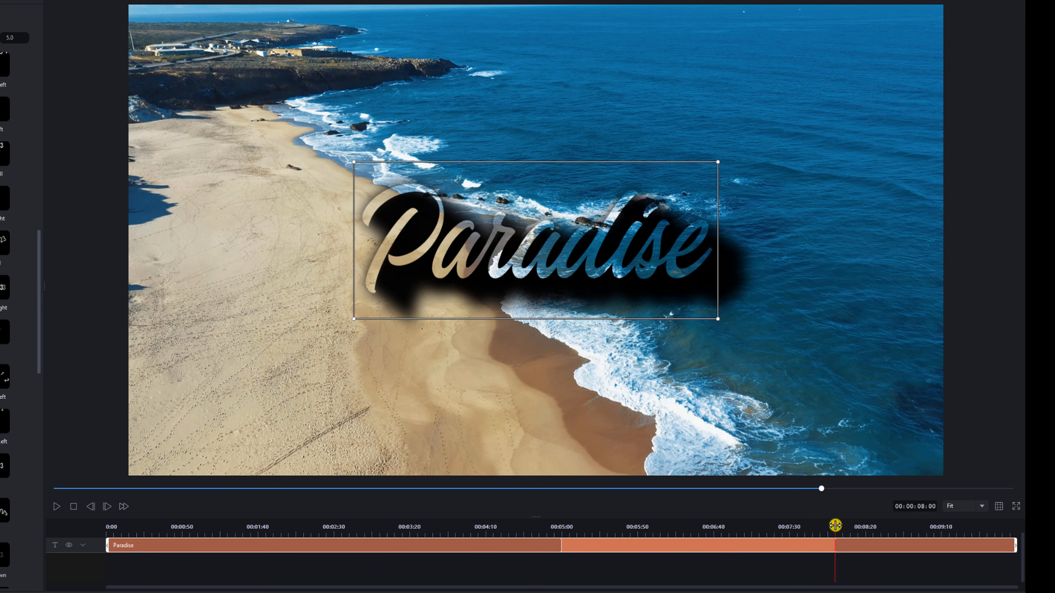
pyautogui.moveTo(835, 525); pyautogui.dragTo(75, 558)
pyautogui.press('space')
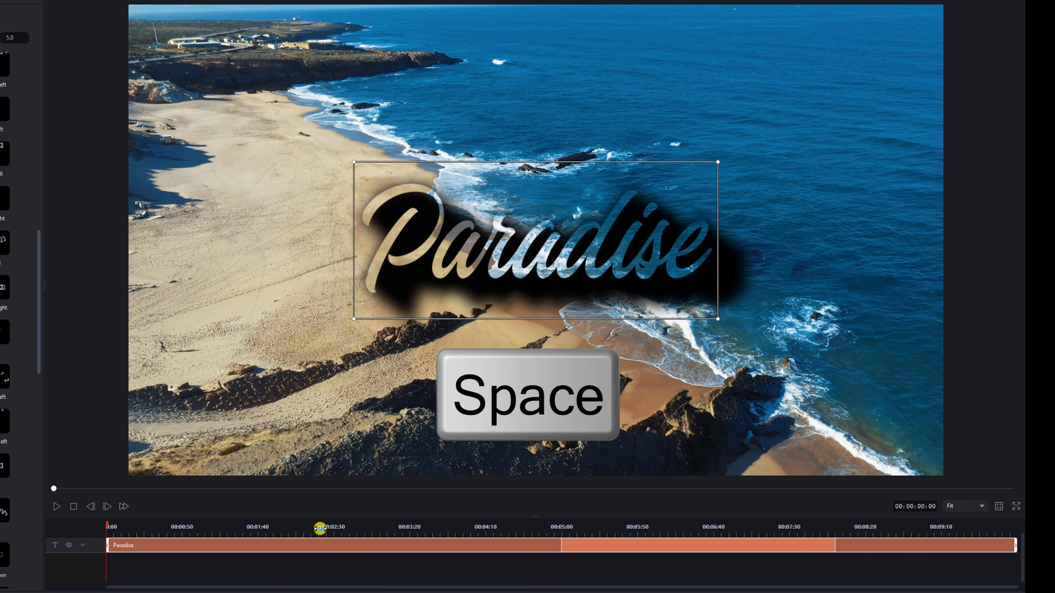
pyautogui.press('space')
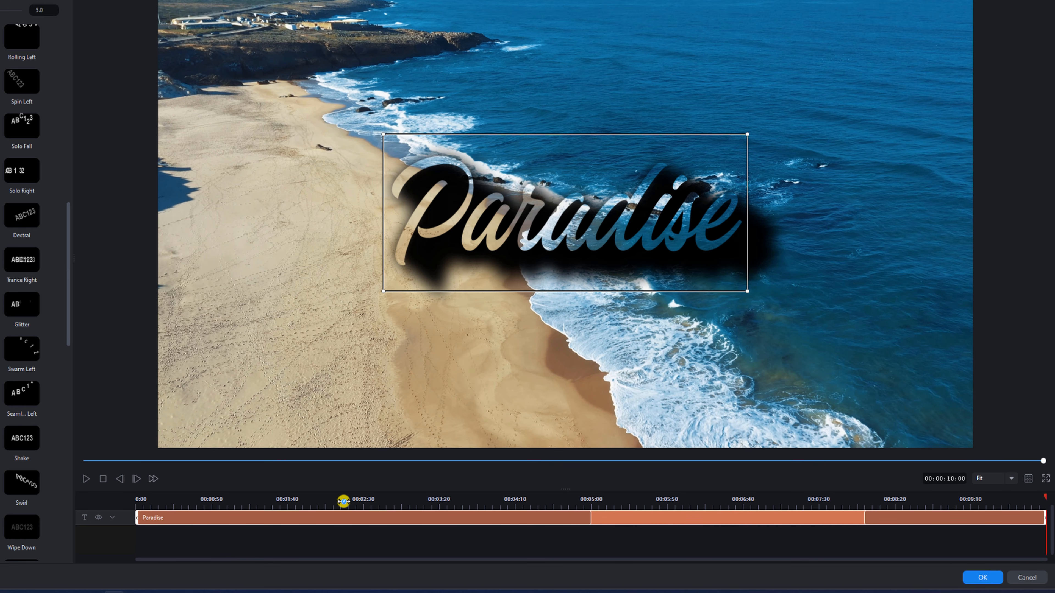
# Step: Expand the title's keyframe rows and examine Position, Scale, Opacity, Rotation and Anchor Point
pyautogui.click(112, 518)
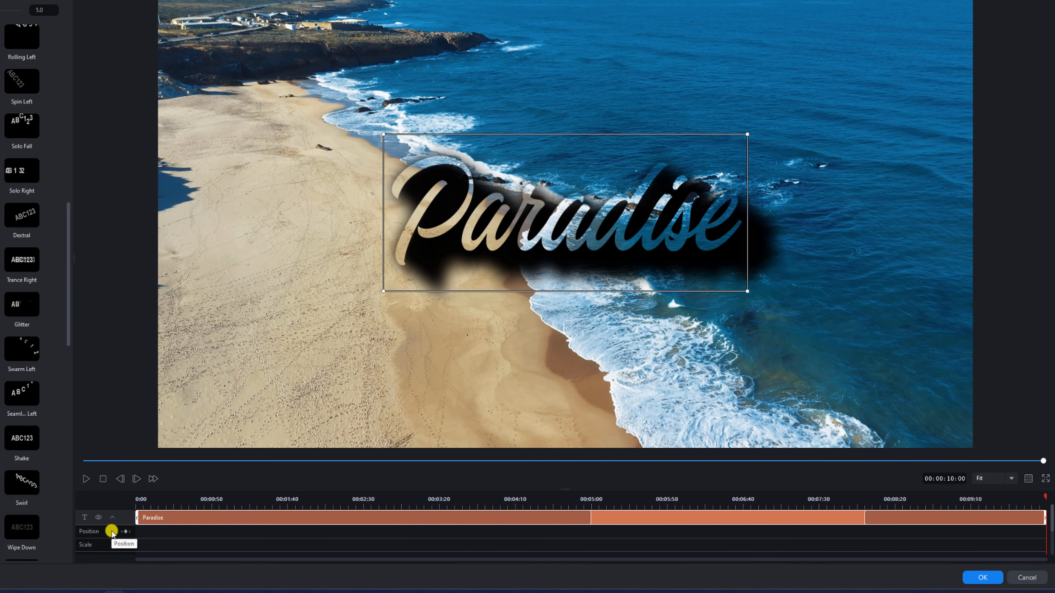
pyautogui.click(111, 546)
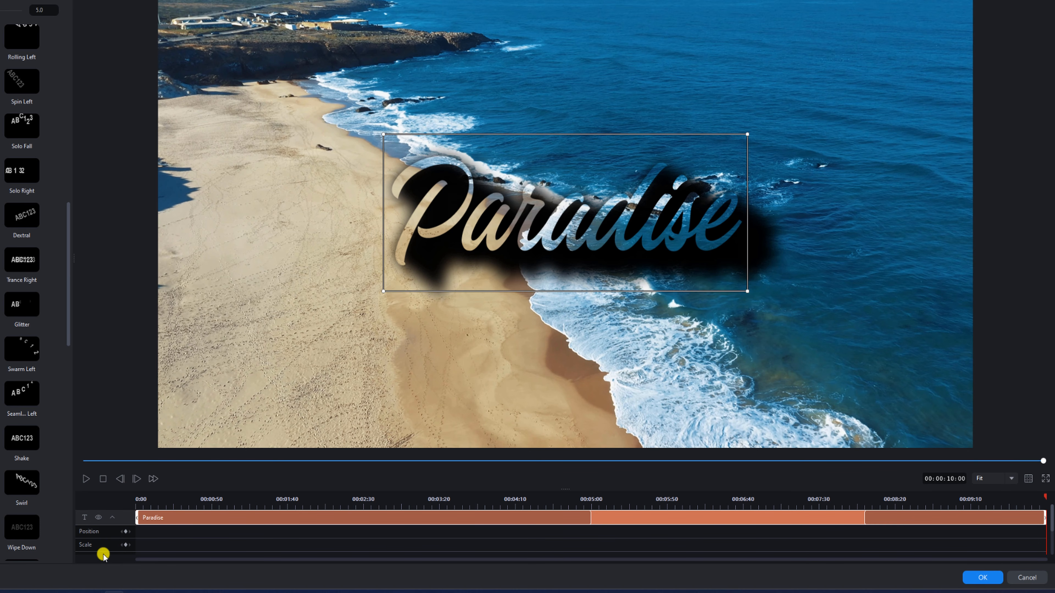
pyautogui.scroll(-1, 103, 554)
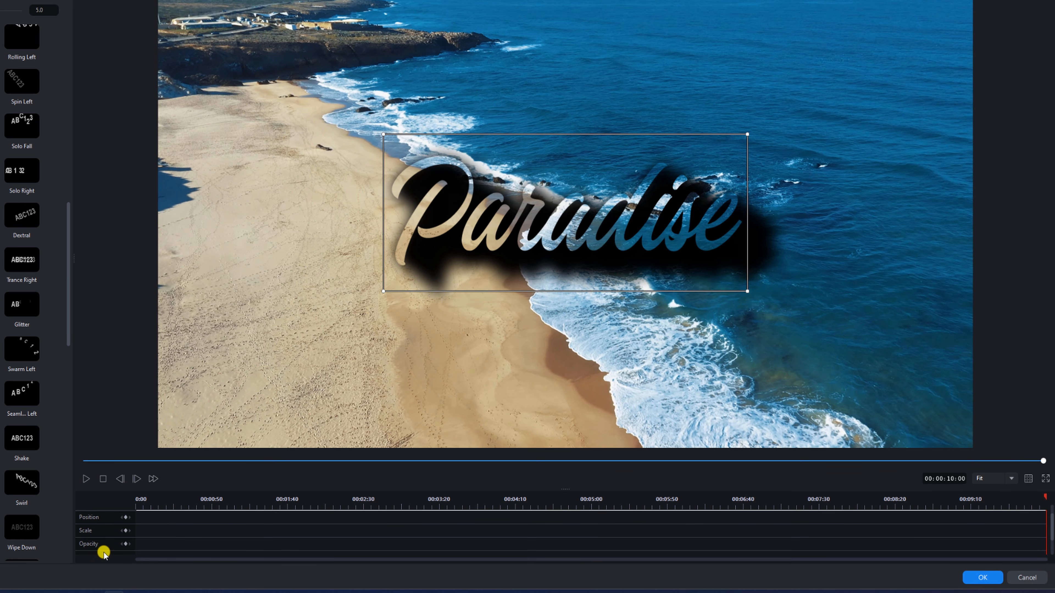
pyautogui.scroll(-1, 103, 555)
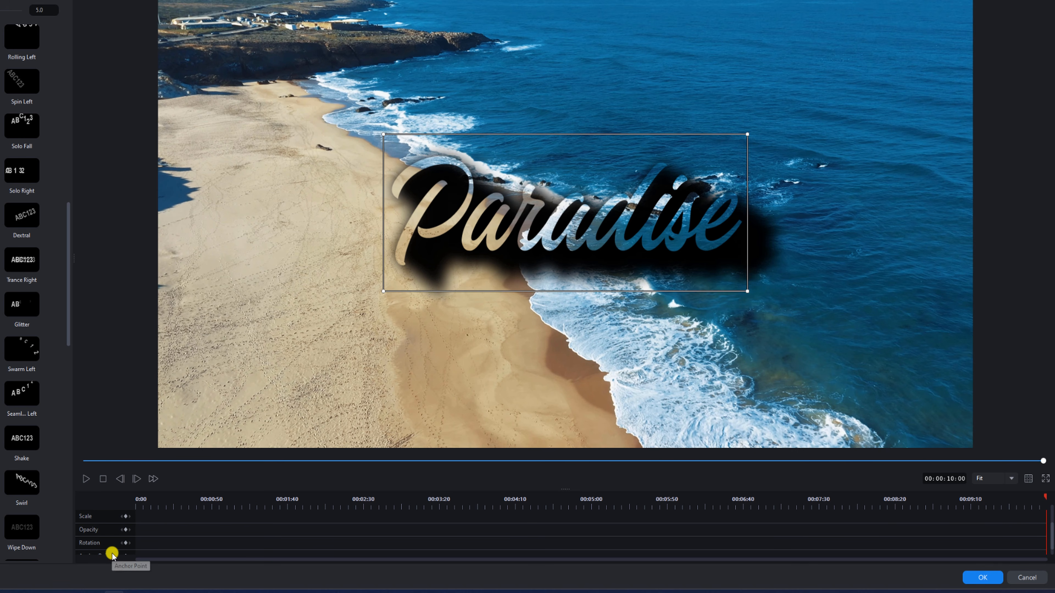
pyautogui.click(112, 555)
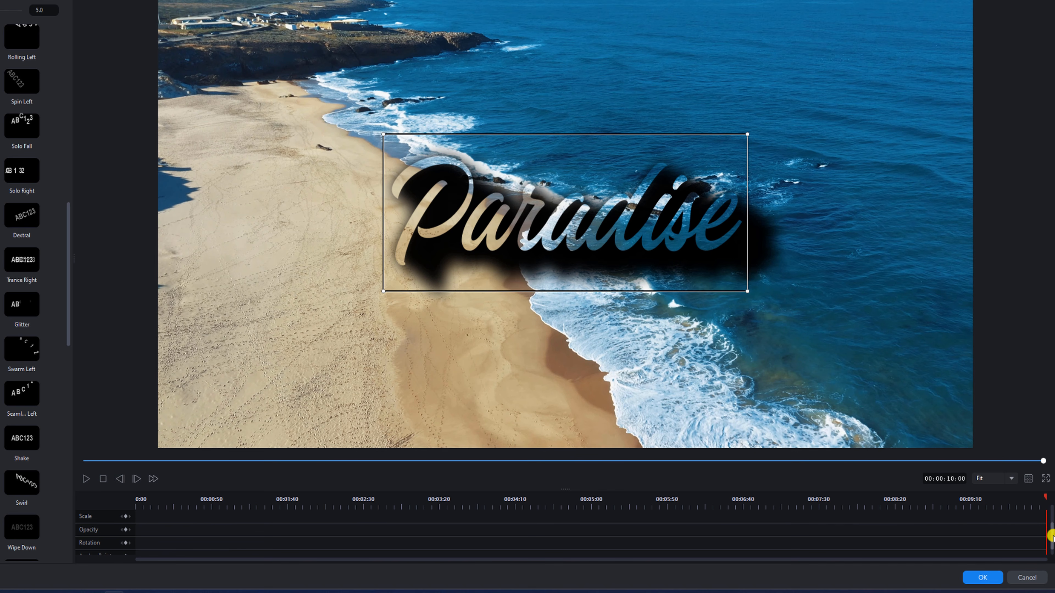
pyautogui.moveTo(1051, 535); pyautogui.dragTo(1052, 550)
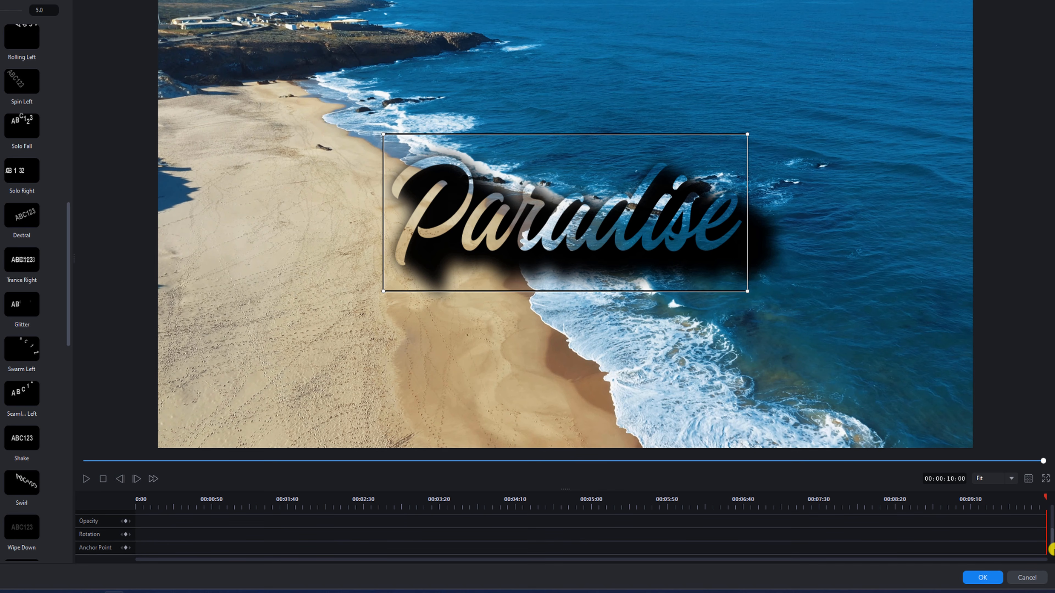
pyautogui.moveTo(1051, 550); pyautogui.dragTo(1052, 512)
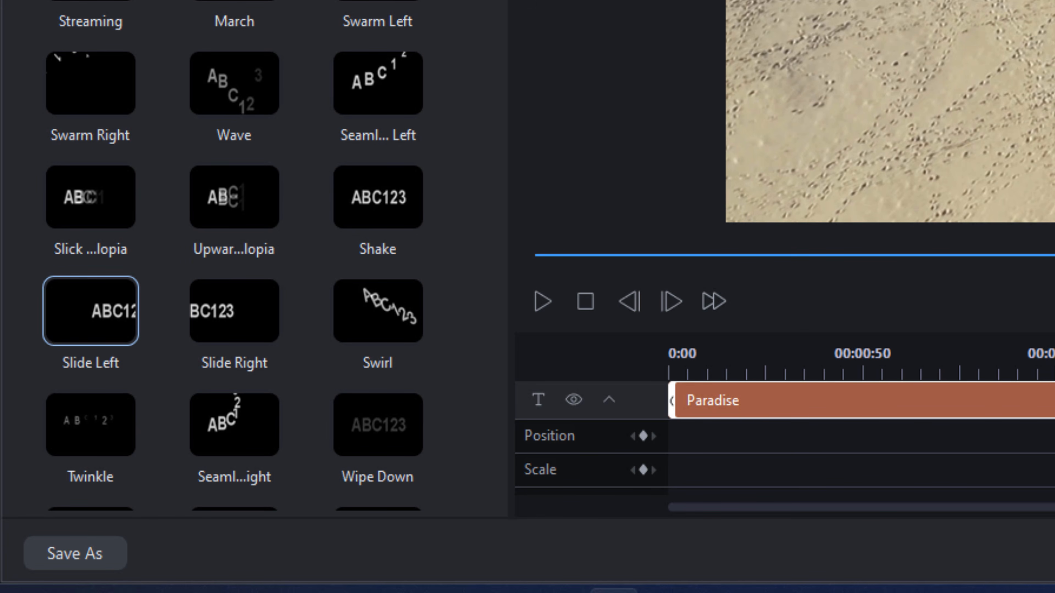
# Step: Review the name and thumbnail options for saving the title as a custom template, and cancel without saving
pyautogui.click(56, 558)
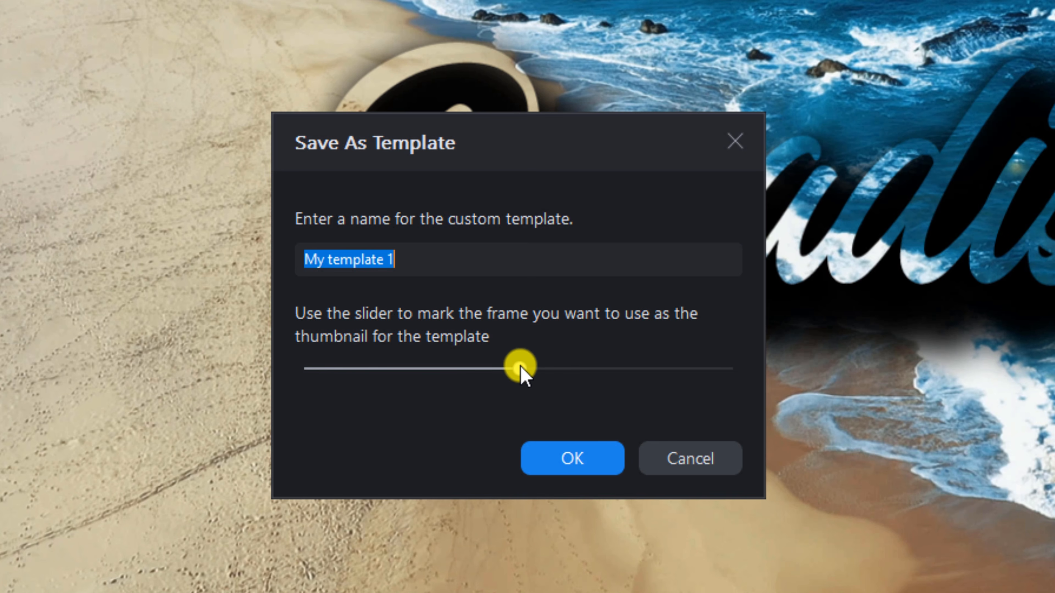
pyautogui.click(701, 461)
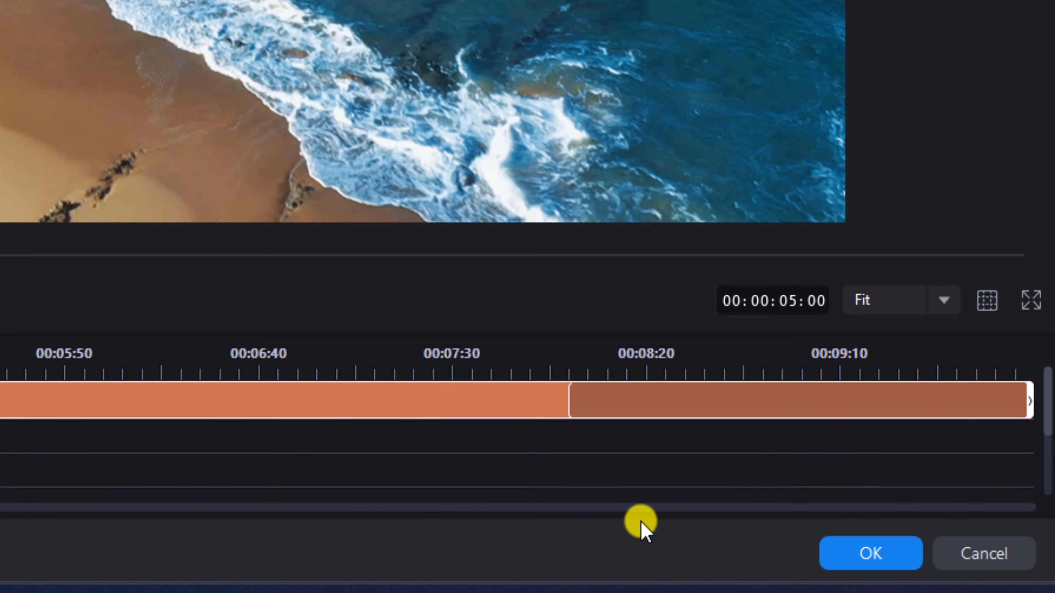
# Step: Accept the advanced title edits and play the whole project from the beginning of the timeline
pyautogui.click(858, 556)
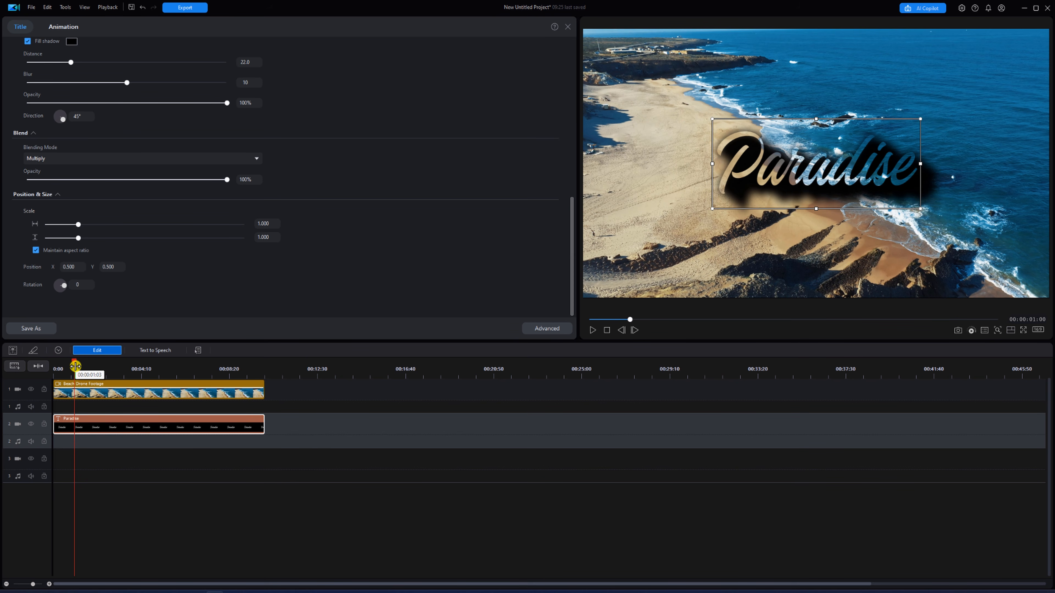
pyautogui.moveTo(75, 366); pyautogui.dragTo(54, 366)
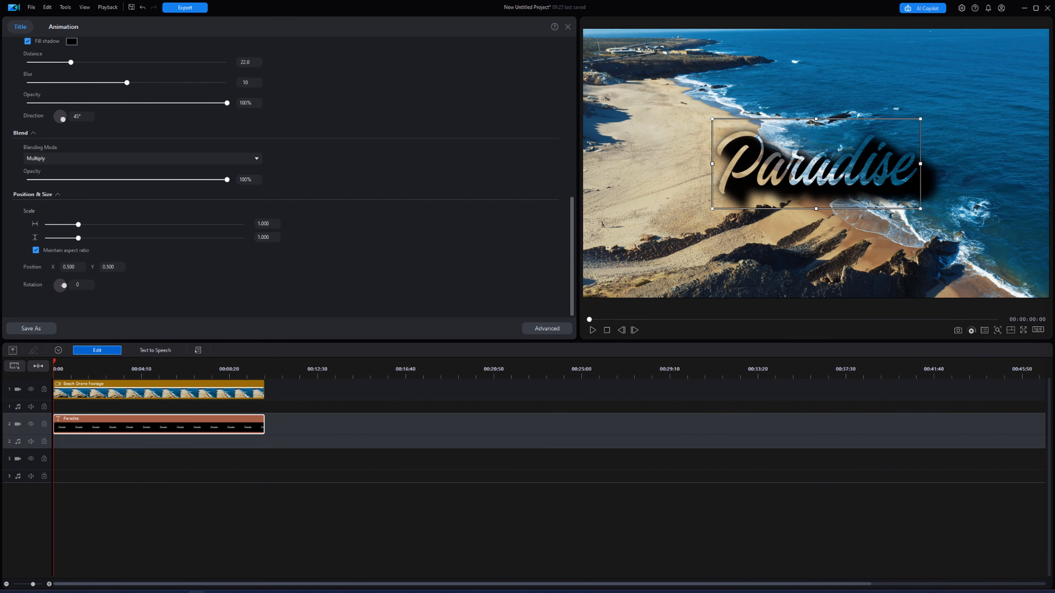
pyautogui.click(701, 409)
pyautogui.press('space')
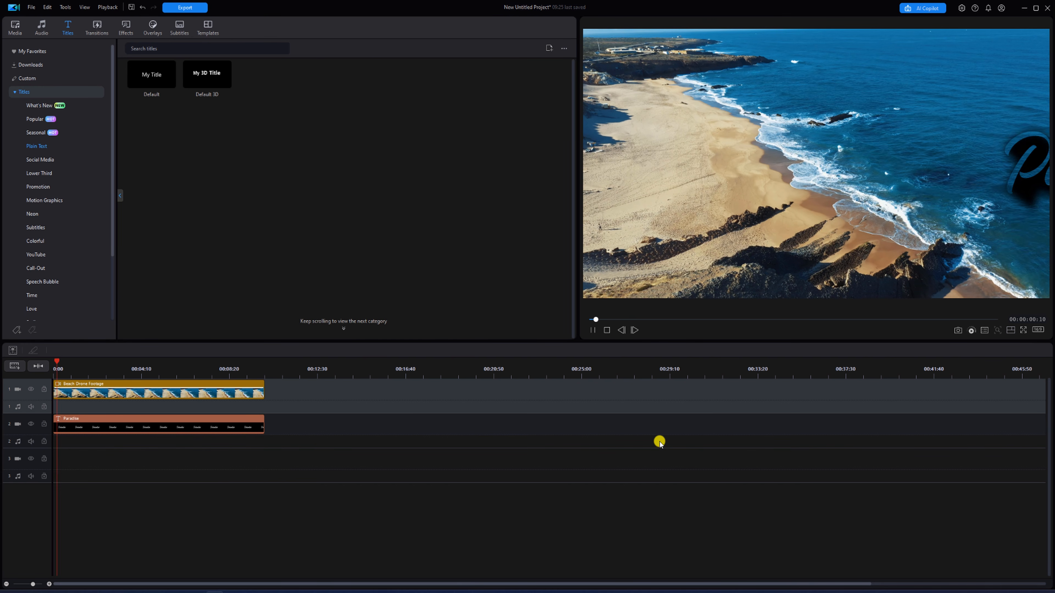